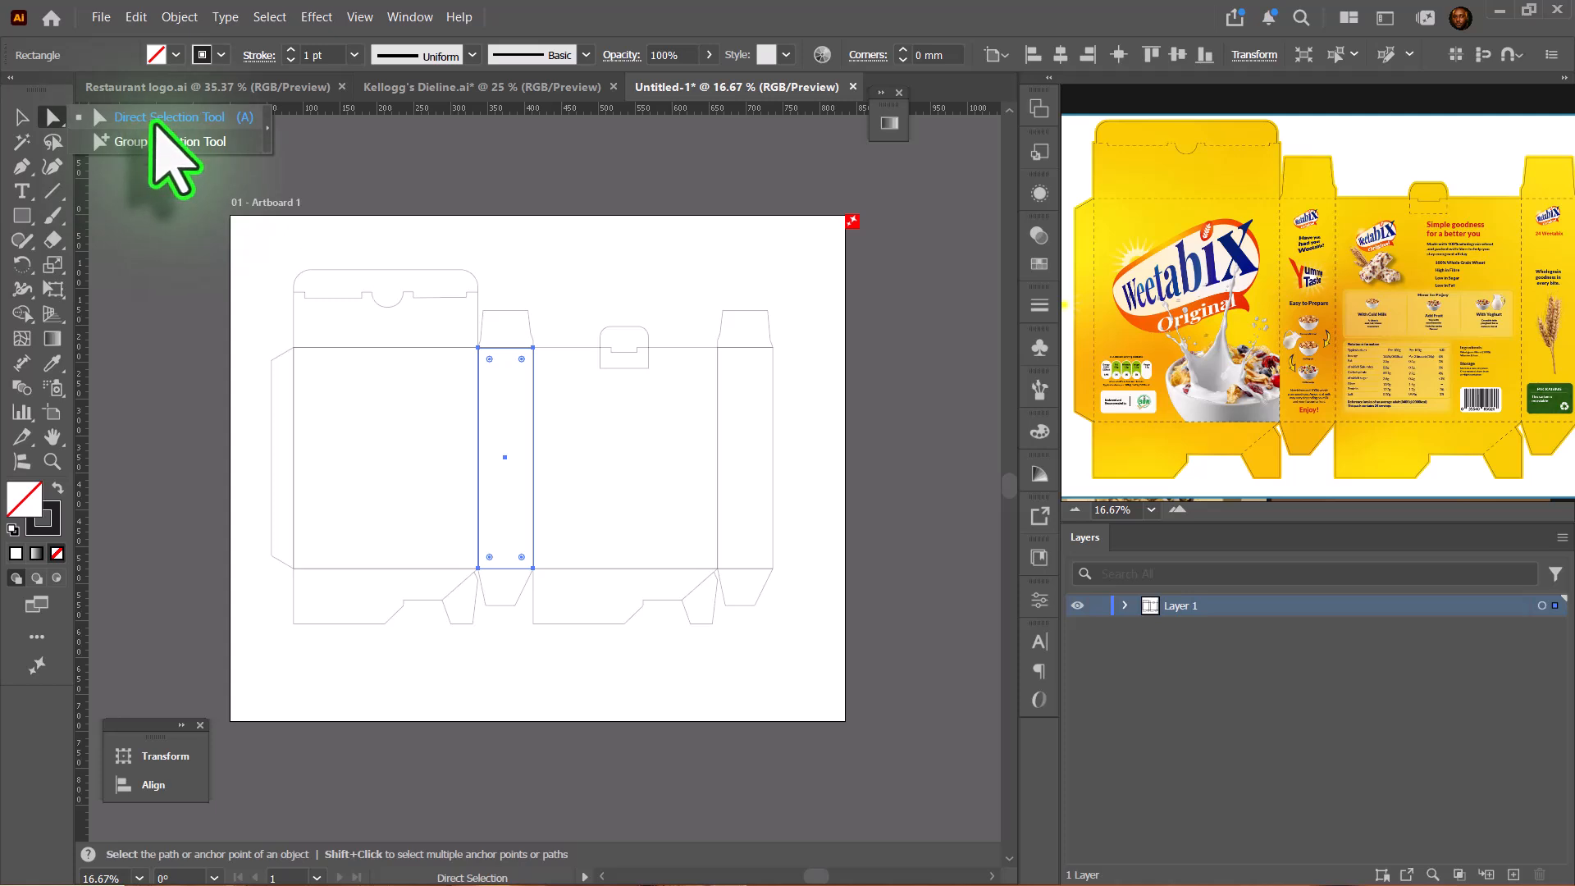
Cut the vertical fold lines between the box panels from Layer 1 using the Direct Selection tool
{"action": "left_click", "coordinate": [153, 119]}
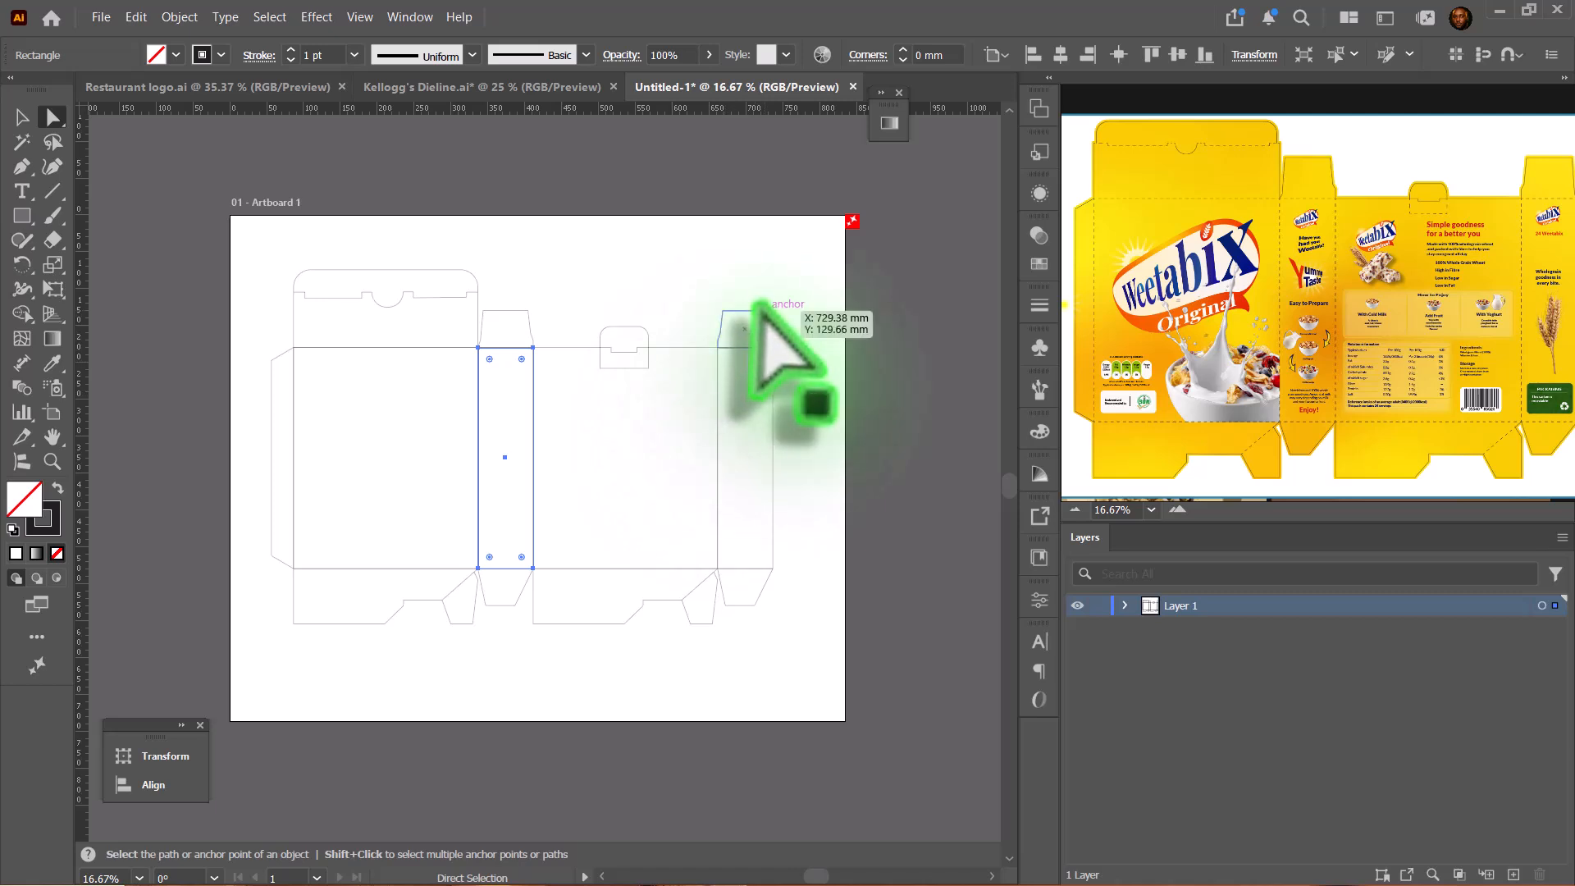
{"action": "left_click", "coordinate": [741, 421]}
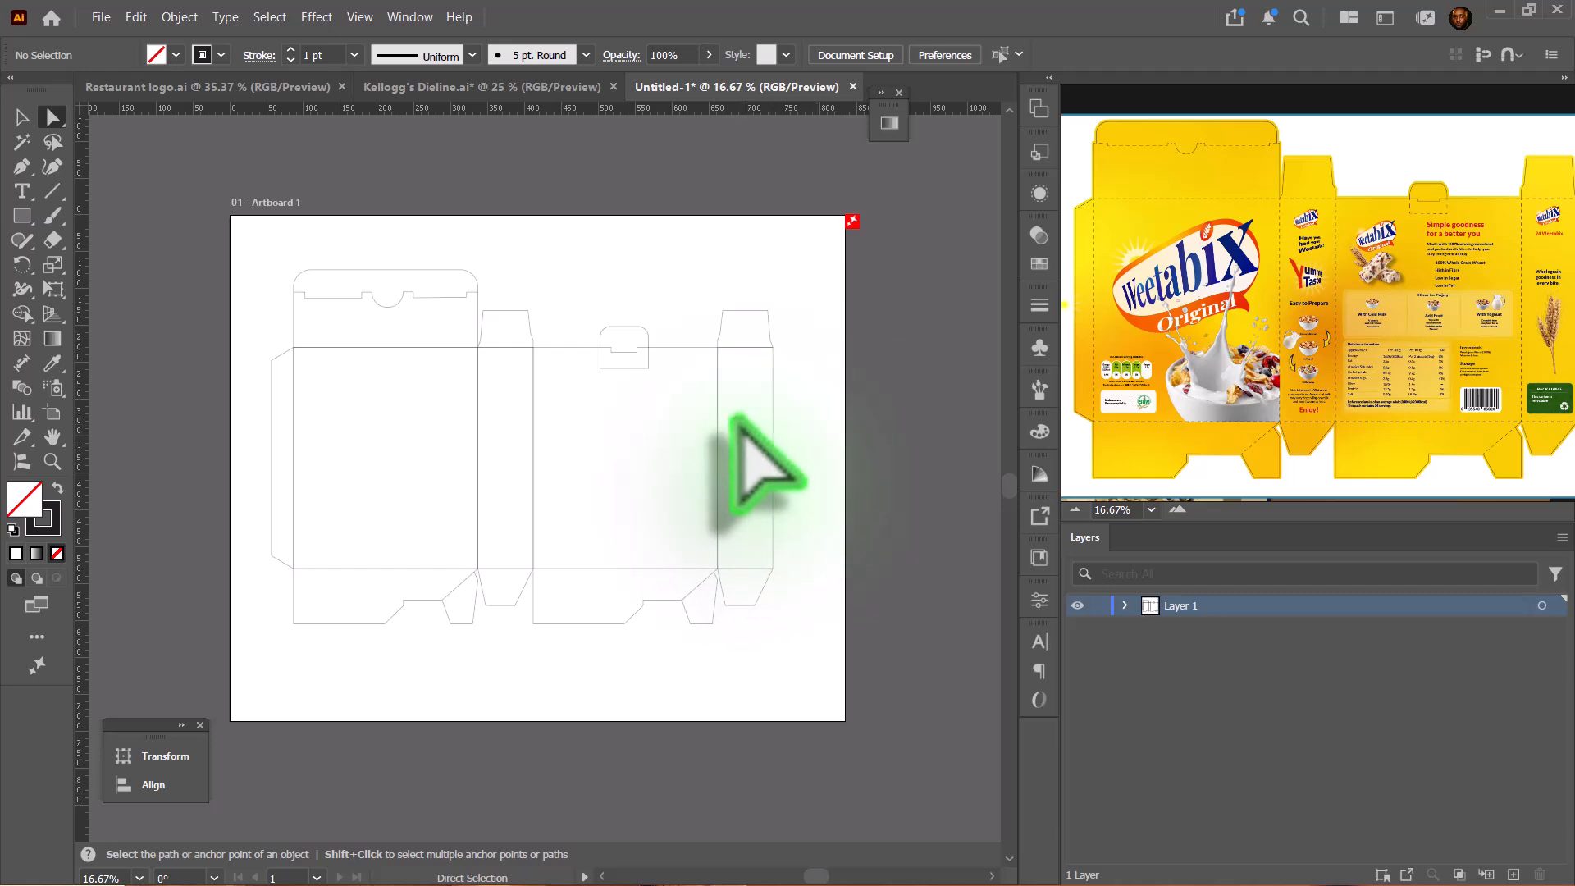
{"action": "left_click_drag", "start_coordinate": [741, 424], "coordinate": [279, 473]}
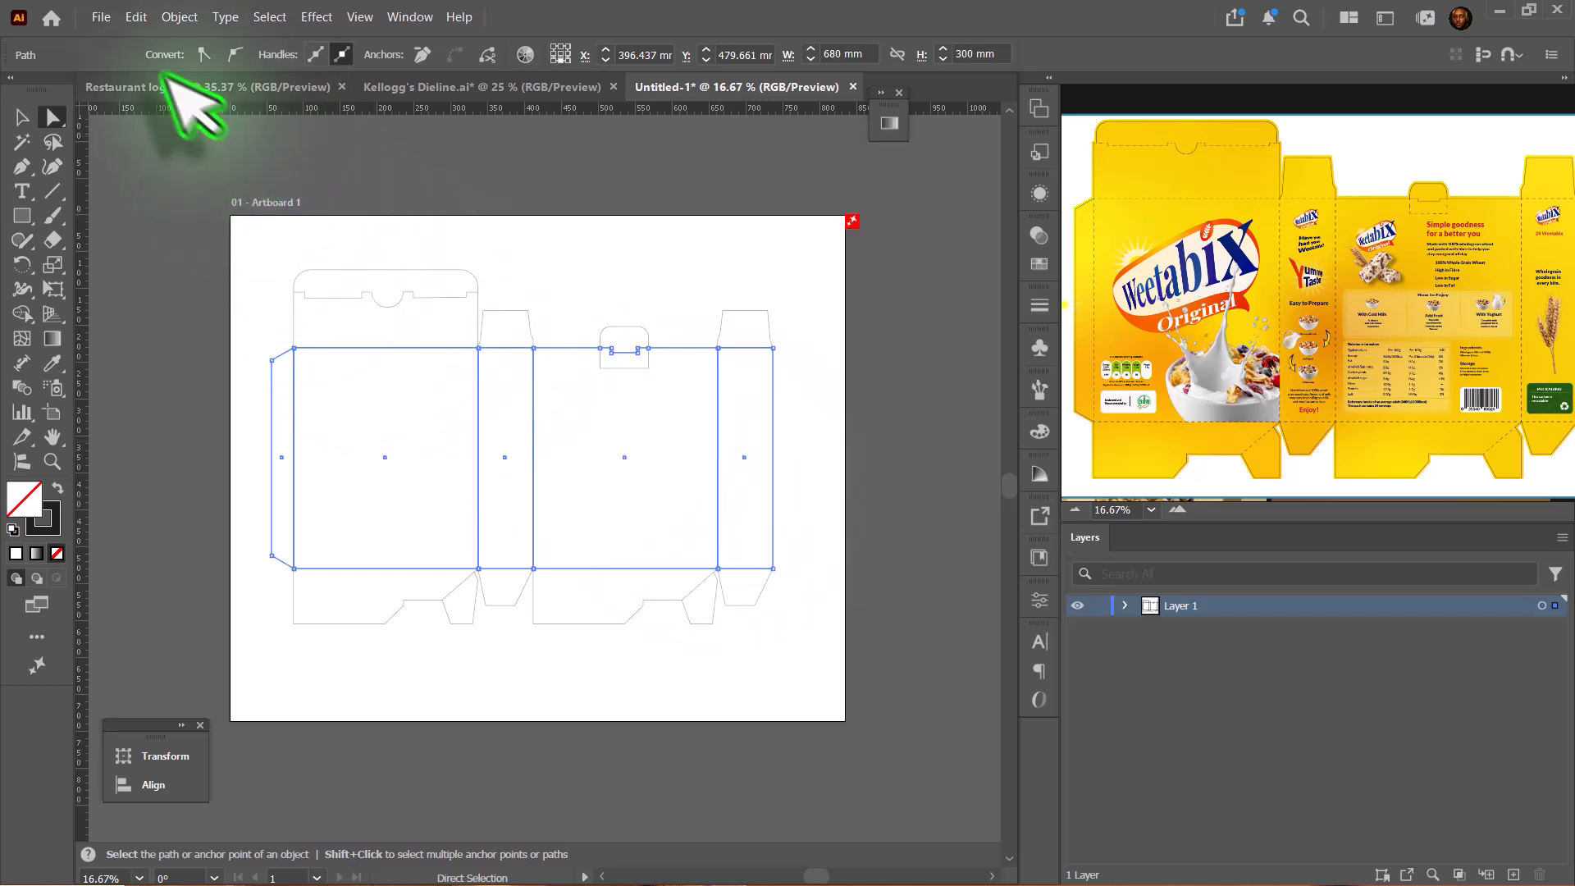
{"action": "left_click", "coordinate": [136, 18]}
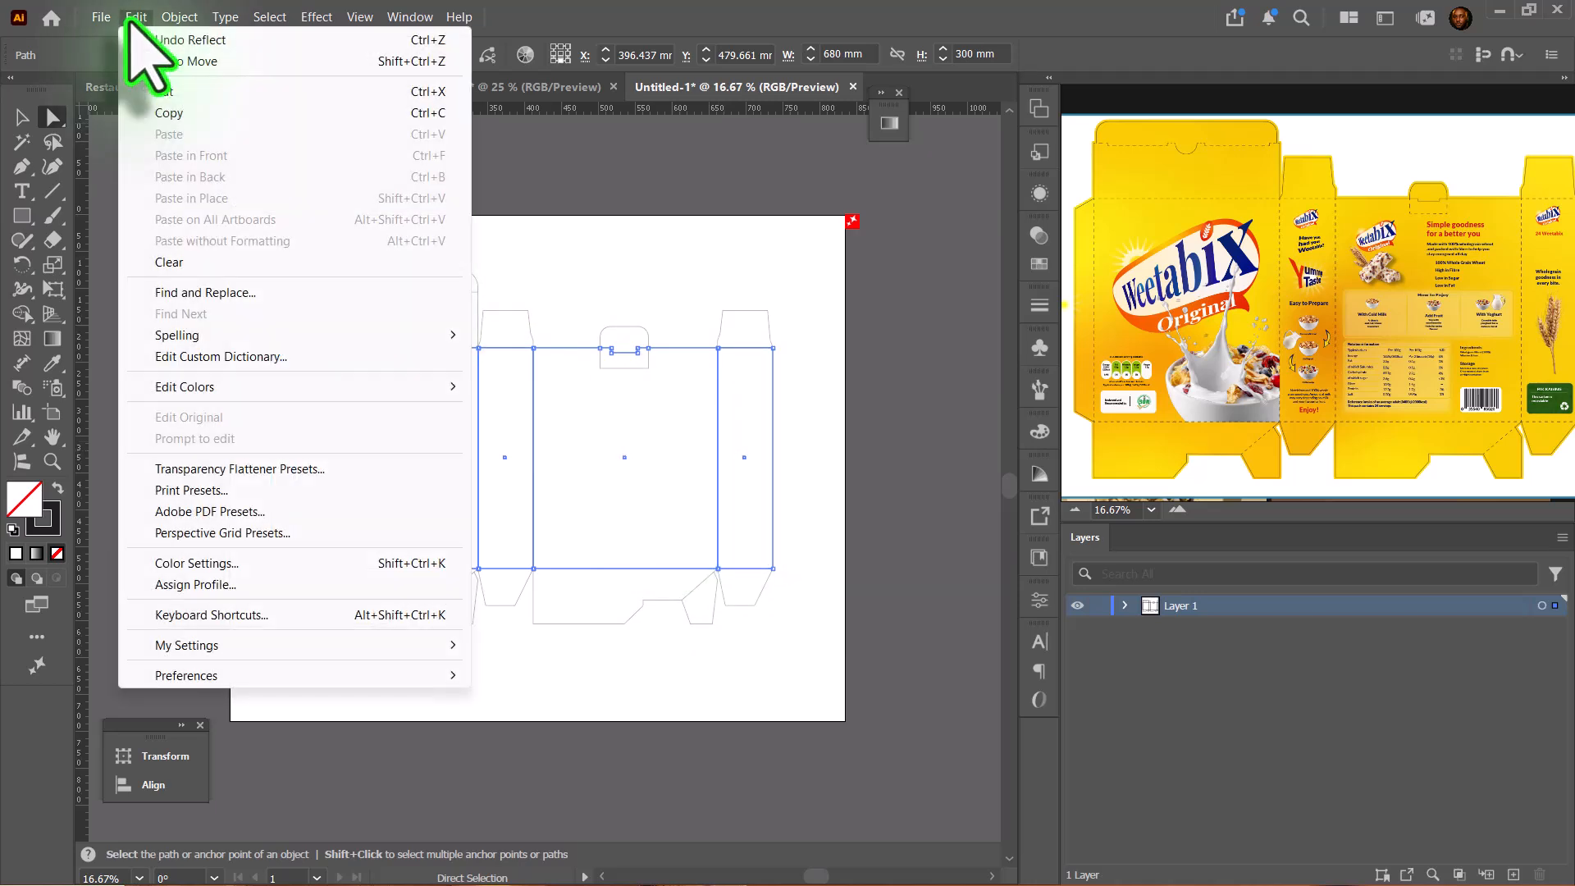
{"action": "left_click", "coordinate": [147, 40]}
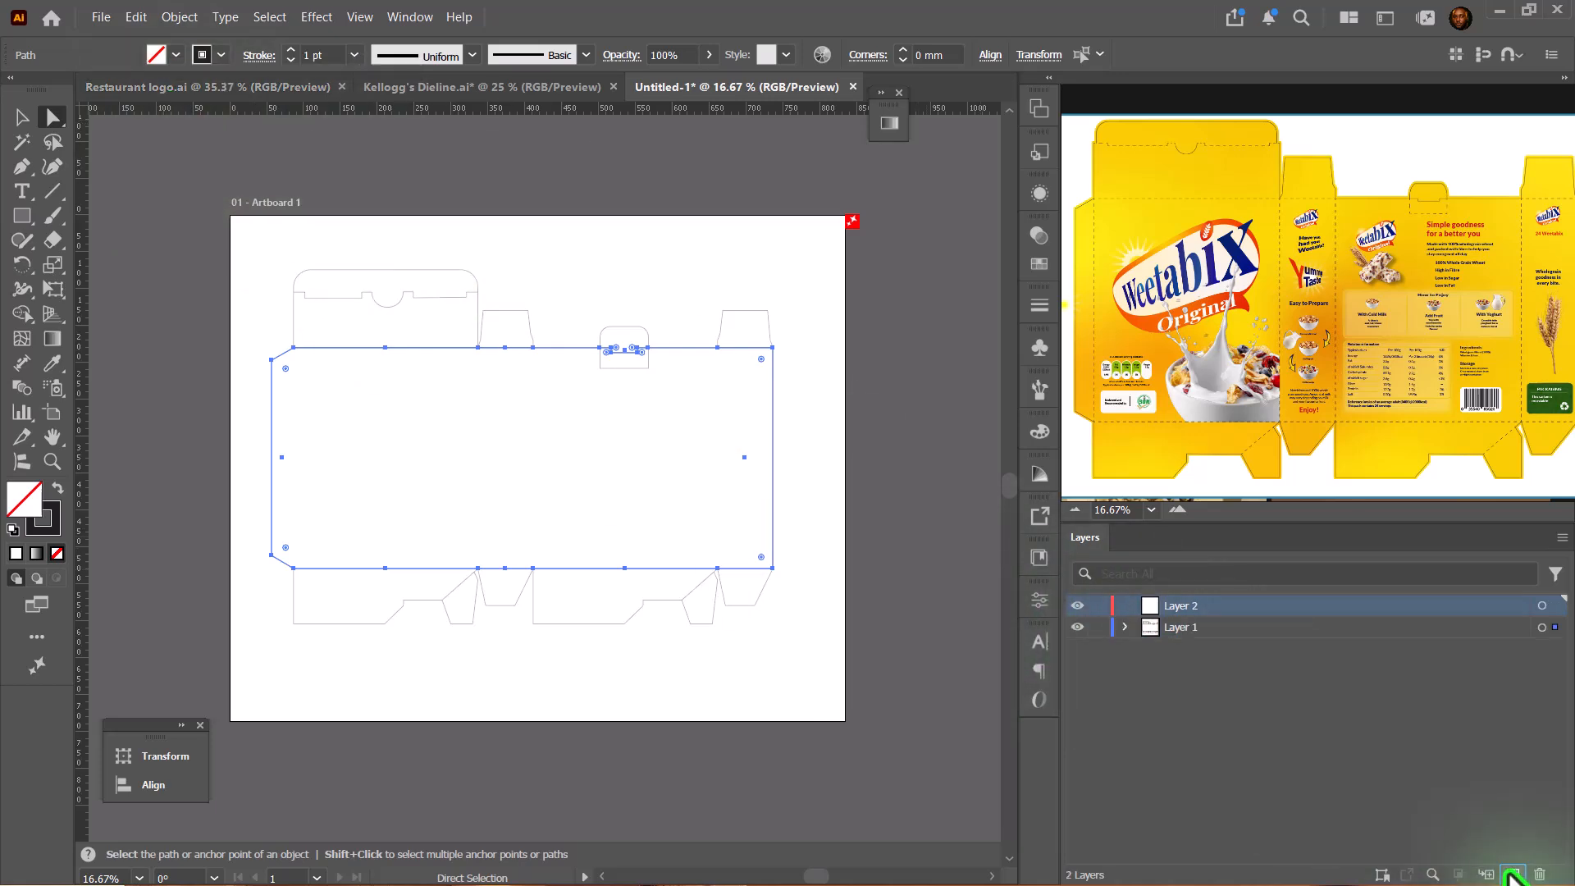
Name the new layer Creasing, paste the cut fold lines in front on it, hide it and make Layer 1 active
{"action": "double_click", "coordinate": [1179, 605]}
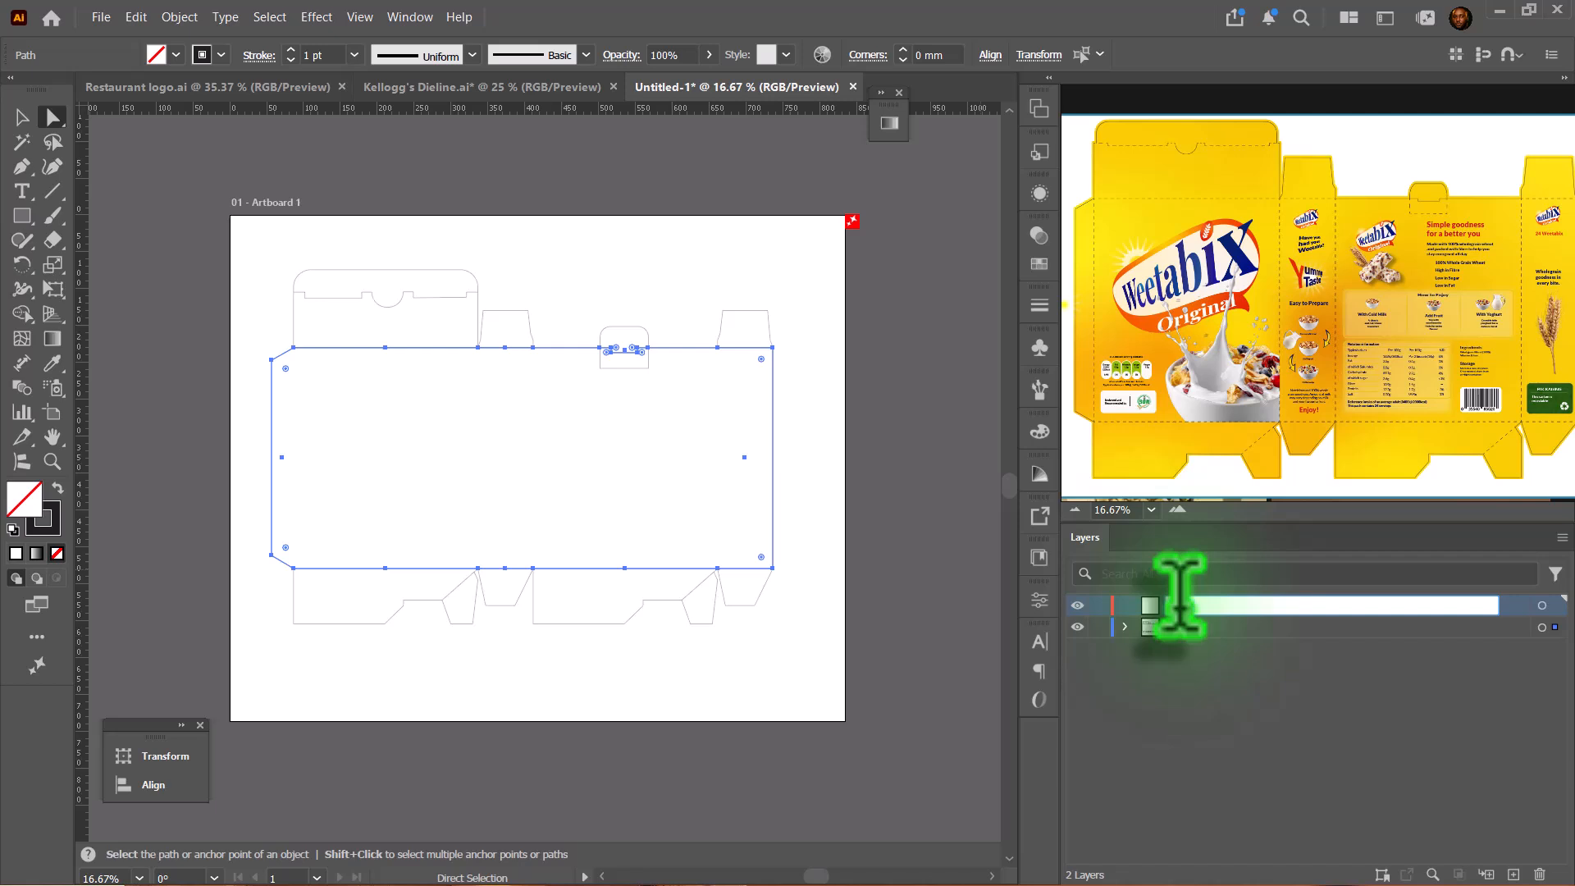
{"action": "type", "text": "g"}
{"action": "key", "text": "Return"}
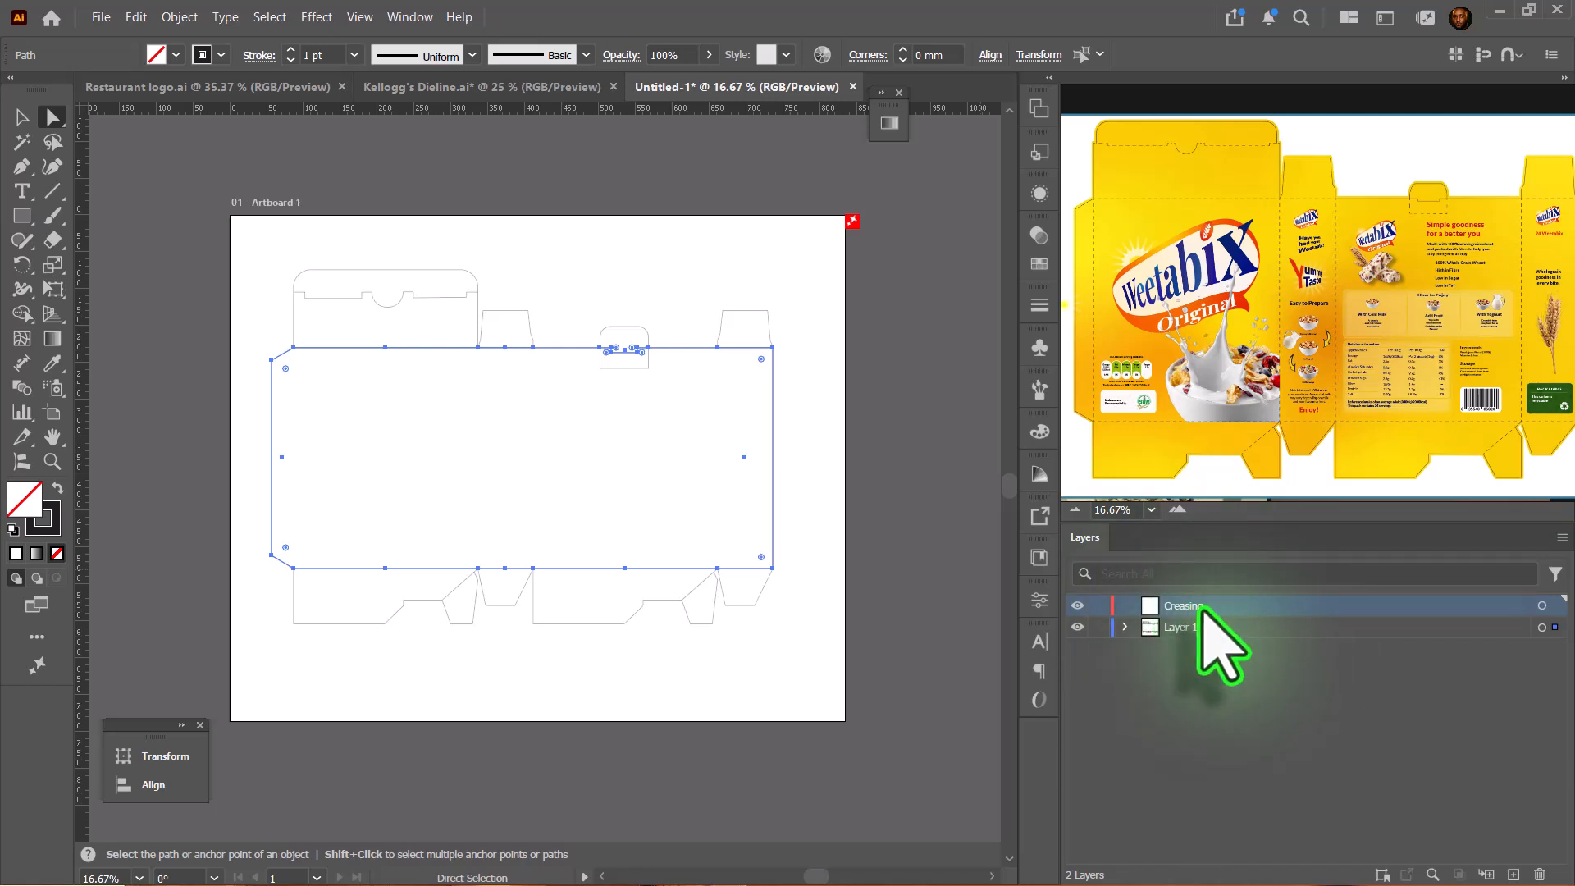
{"action": "key", "text": "ctrl+f"}
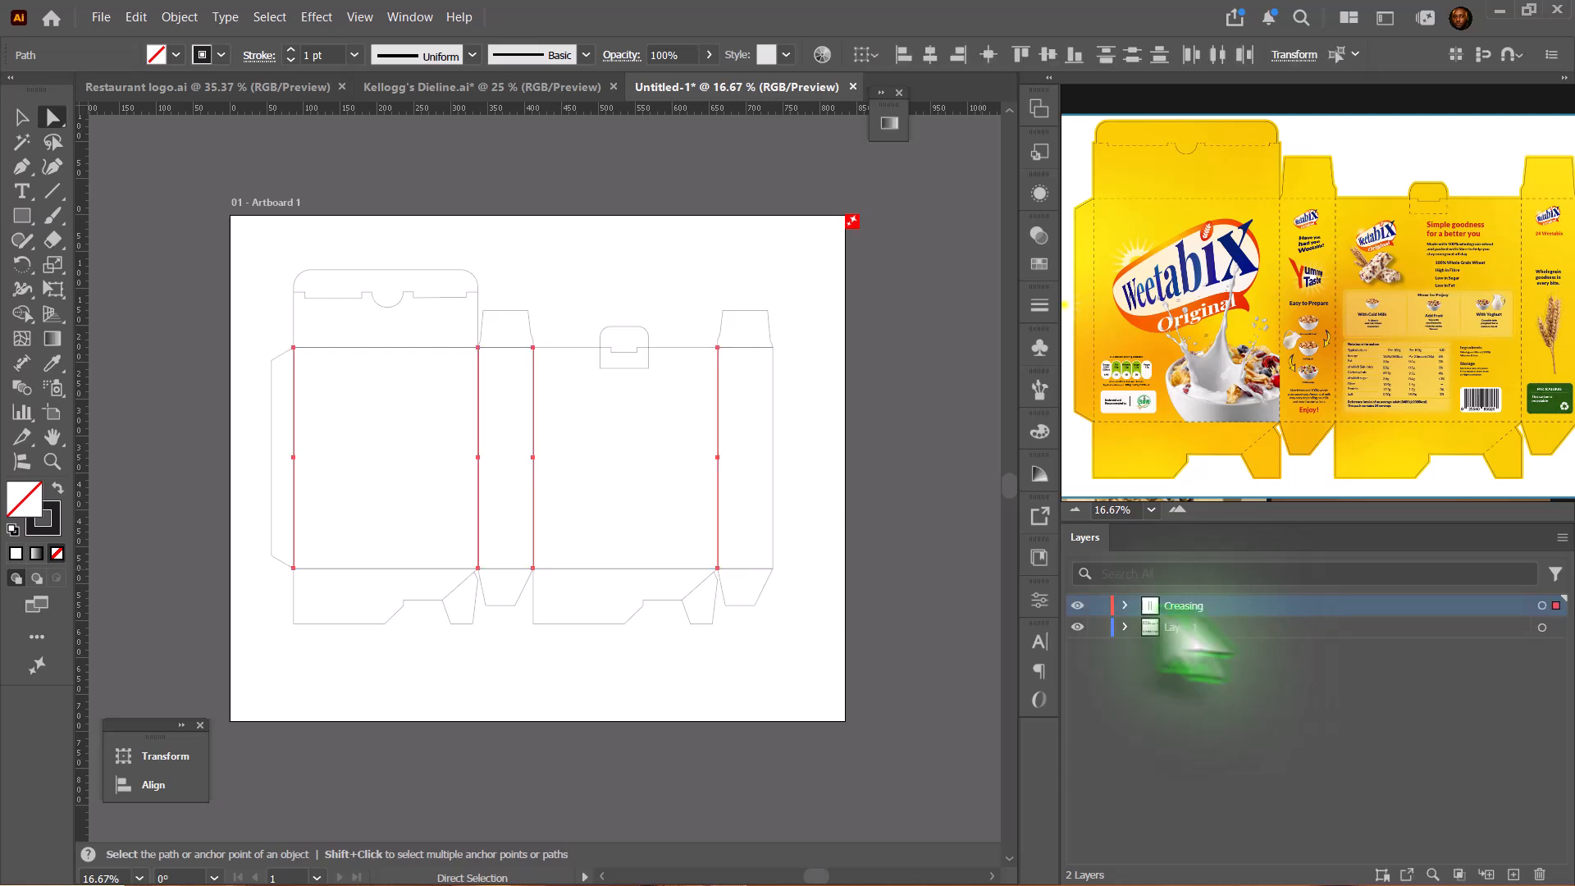
{"action": "left_click", "coordinate": [1078, 605]}
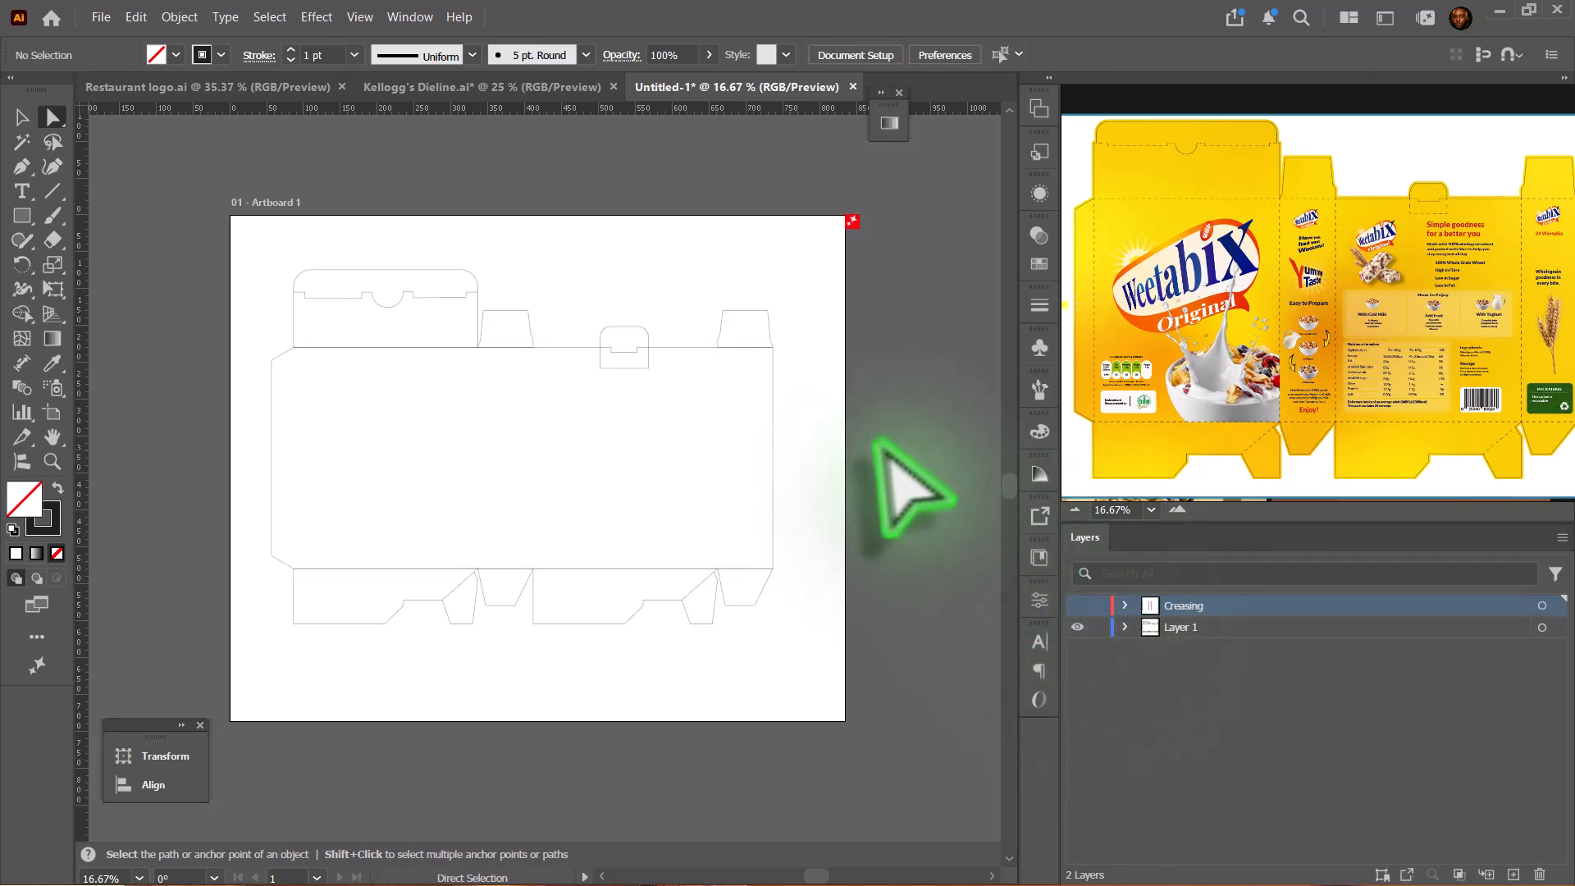
{"action": "left_click", "coordinate": [1200, 626]}
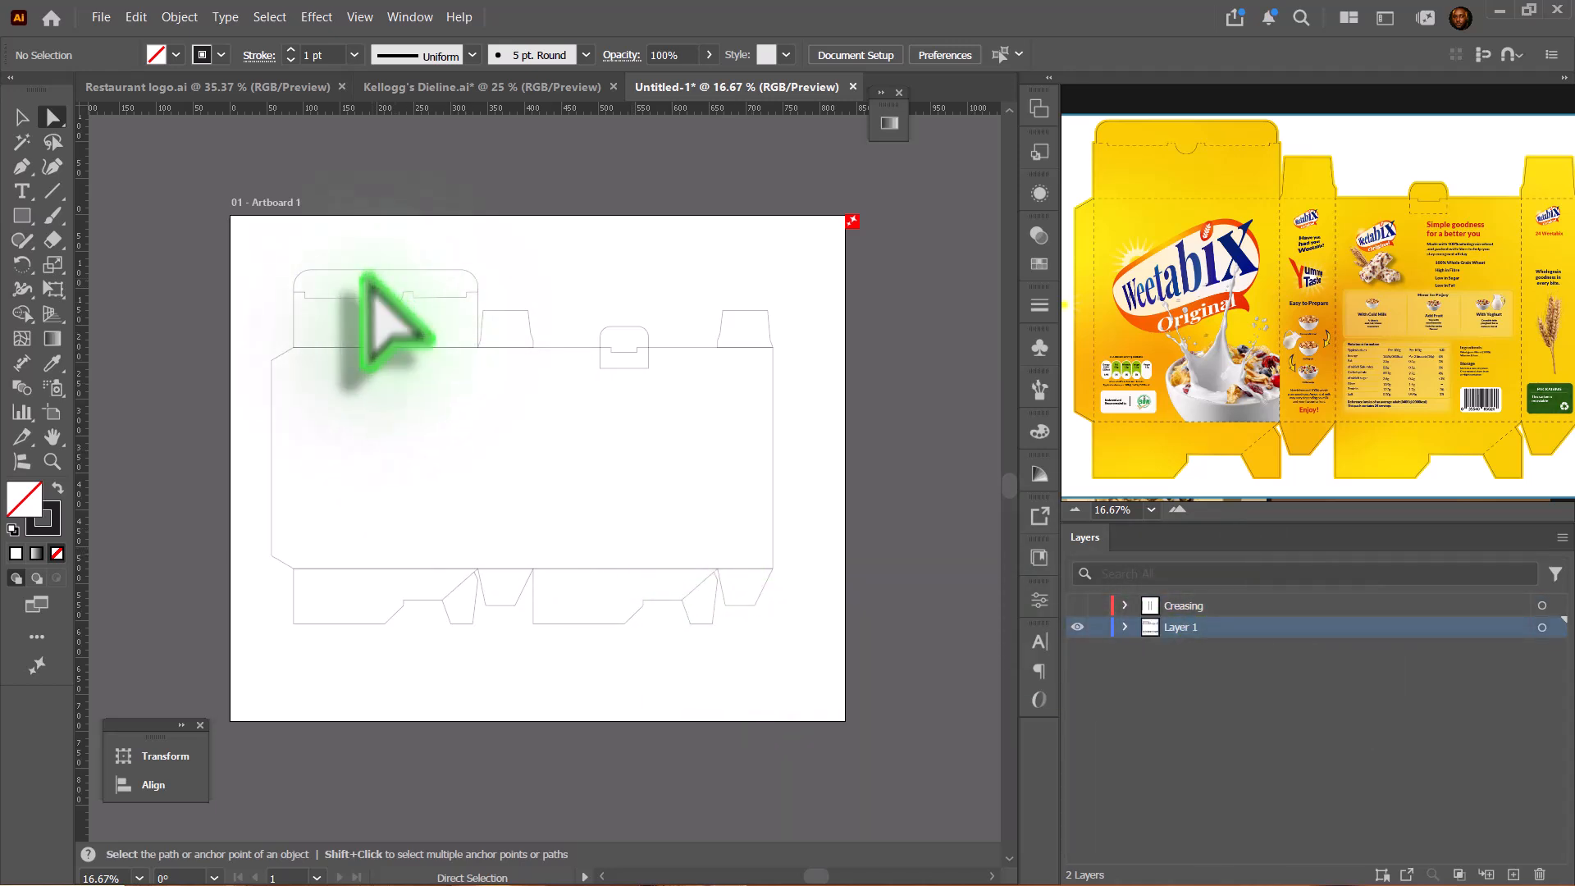
{"action": "left_click_drag", "start_coordinate": [366, 276], "coordinate": [456, 588]}
{"action": "key", "text": "ctrl"}
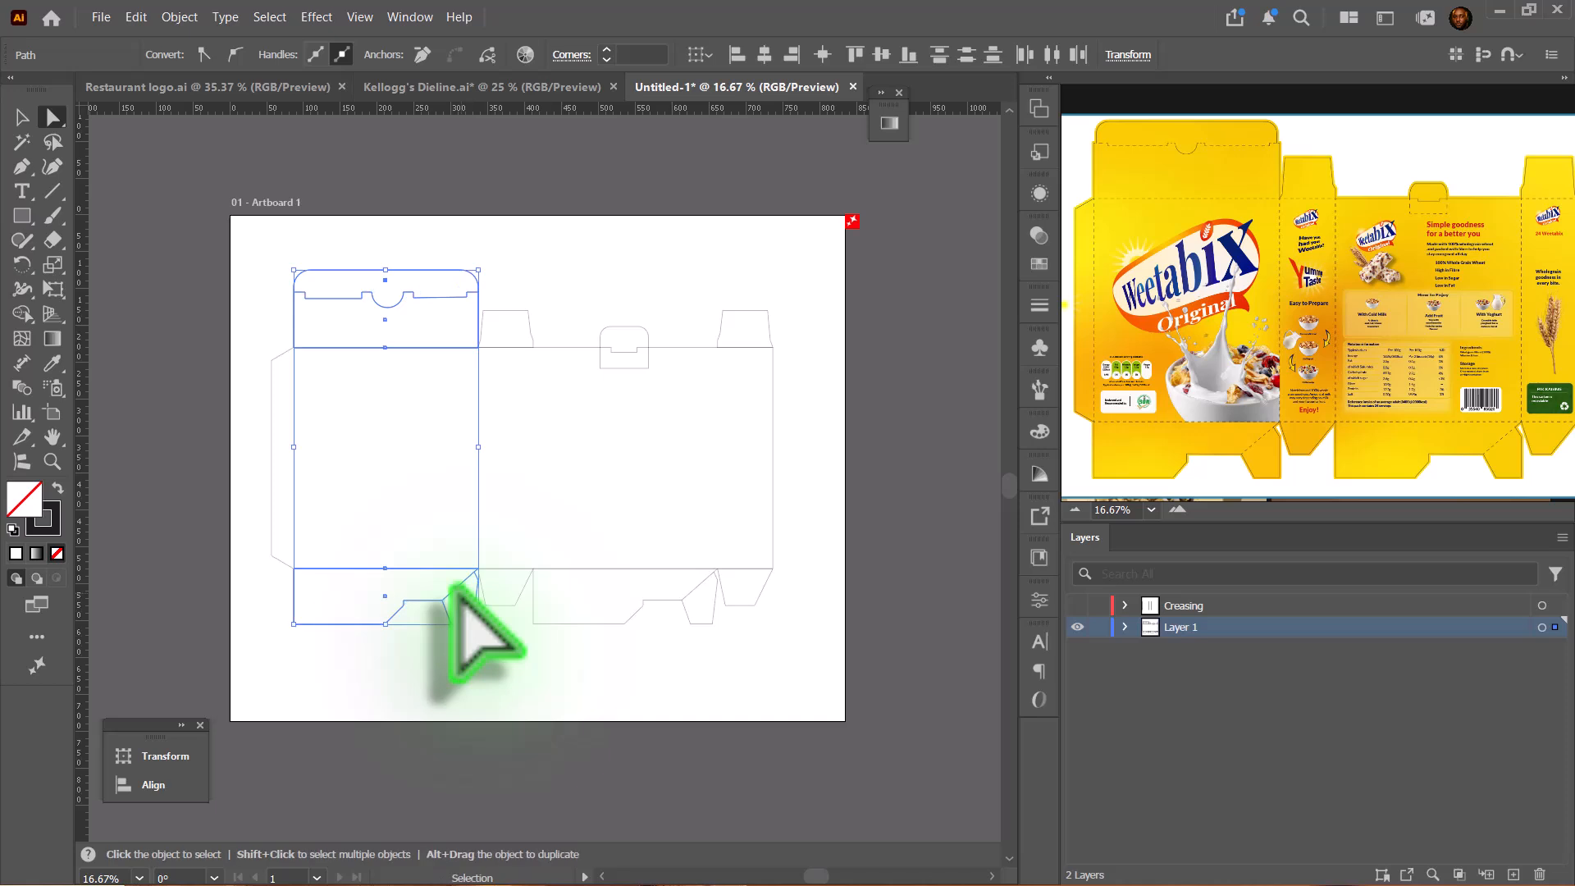
{"action": "key", "text": "ctrl+x"}
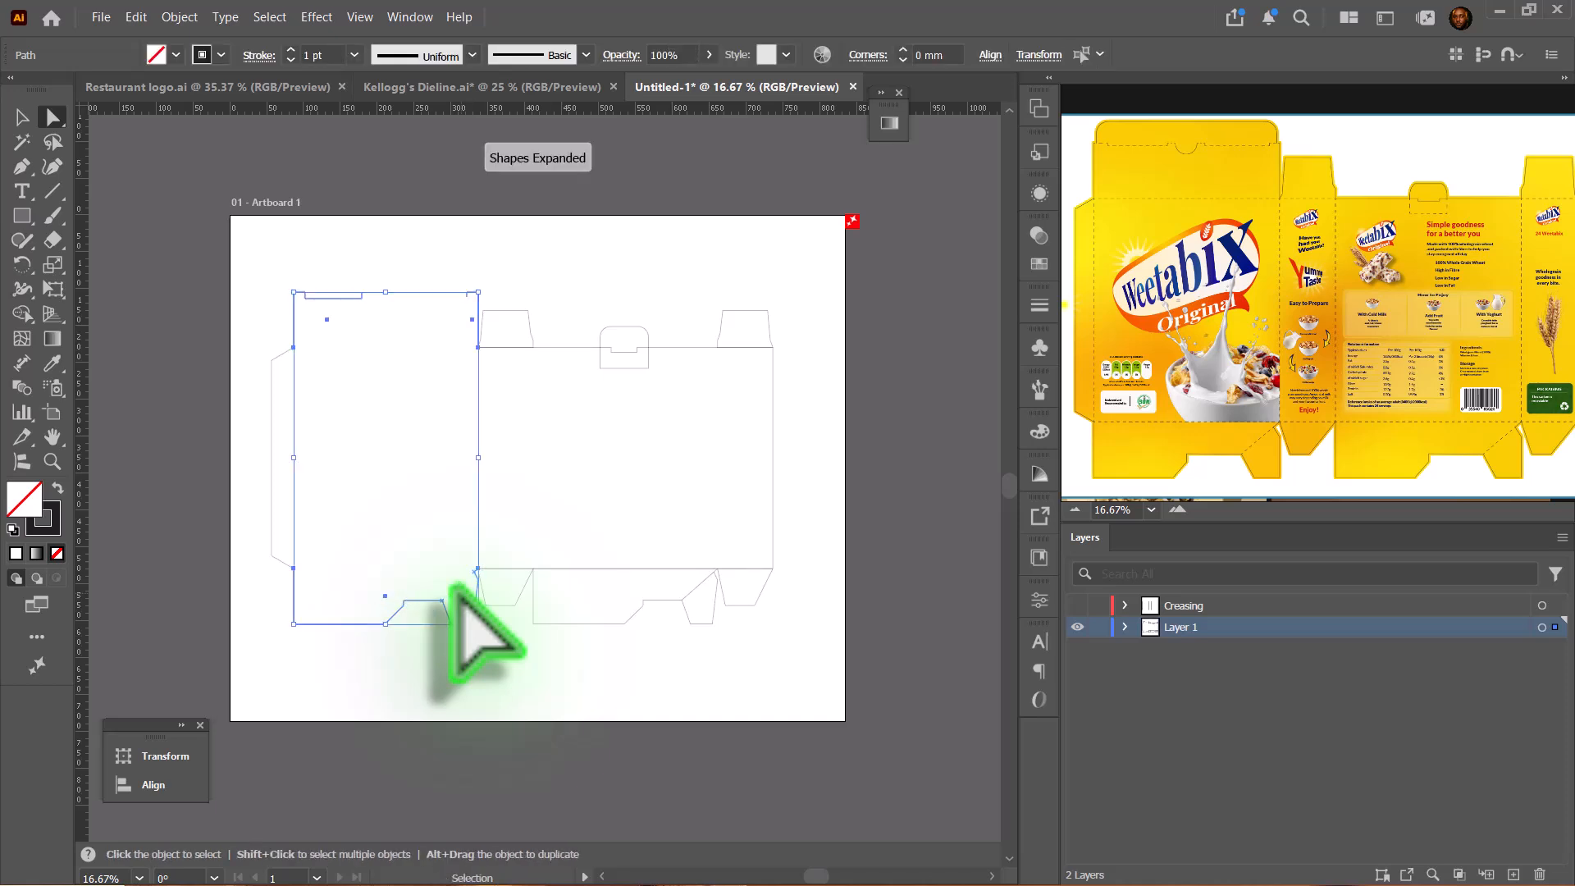
{"action": "key", "text": "ctrl+z"}
{"action": "left_click", "coordinate": [200, 250]}
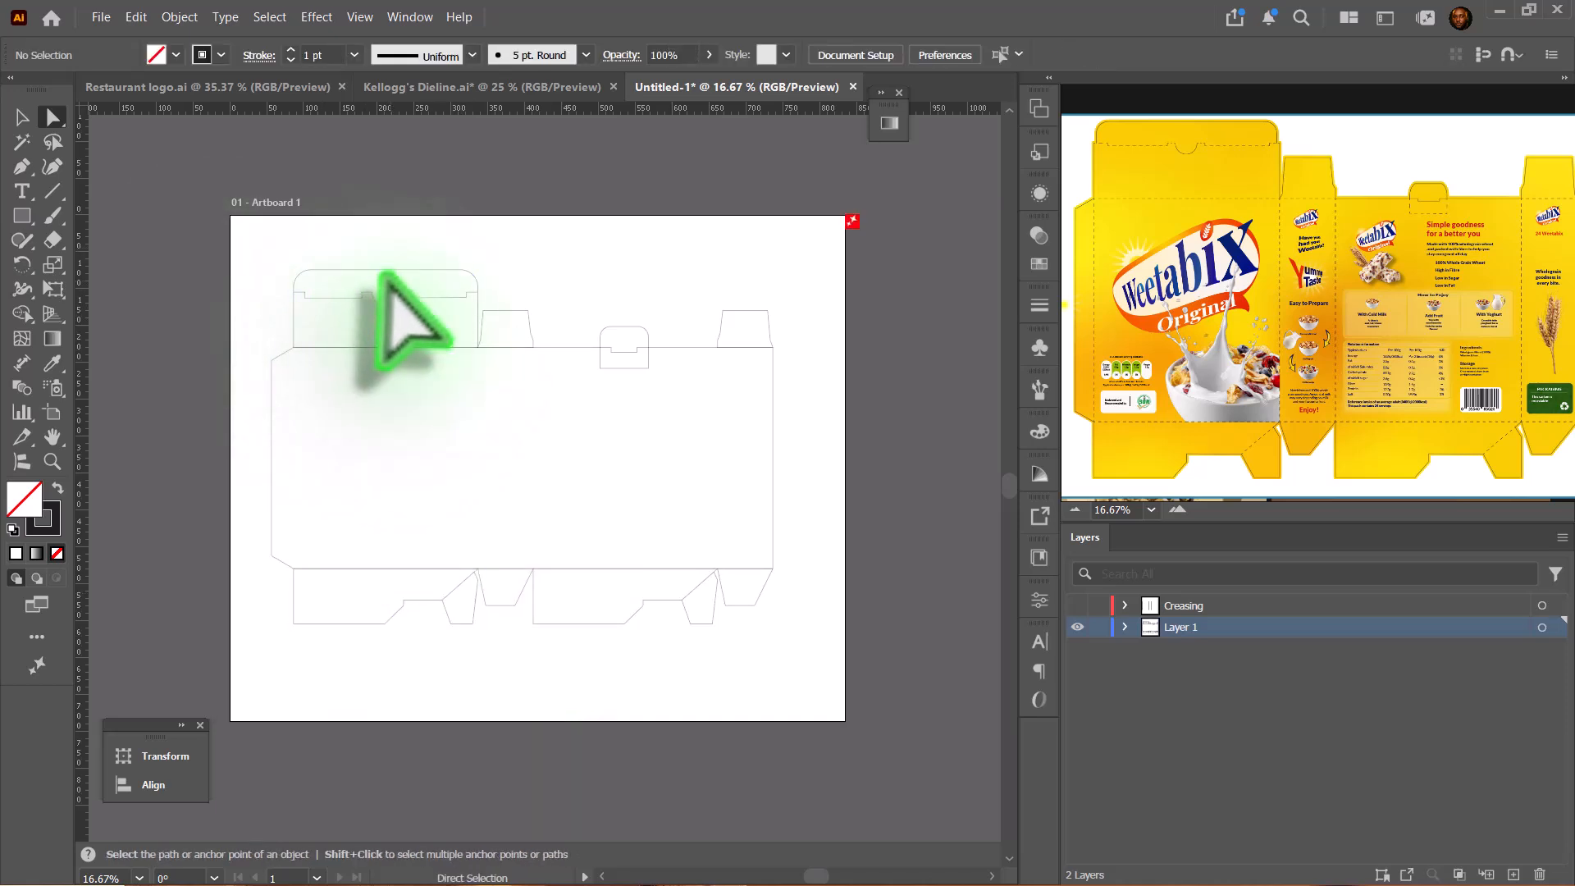
{"action": "left_click_drag", "start_coordinate": [389, 291], "coordinate": [457, 594]}
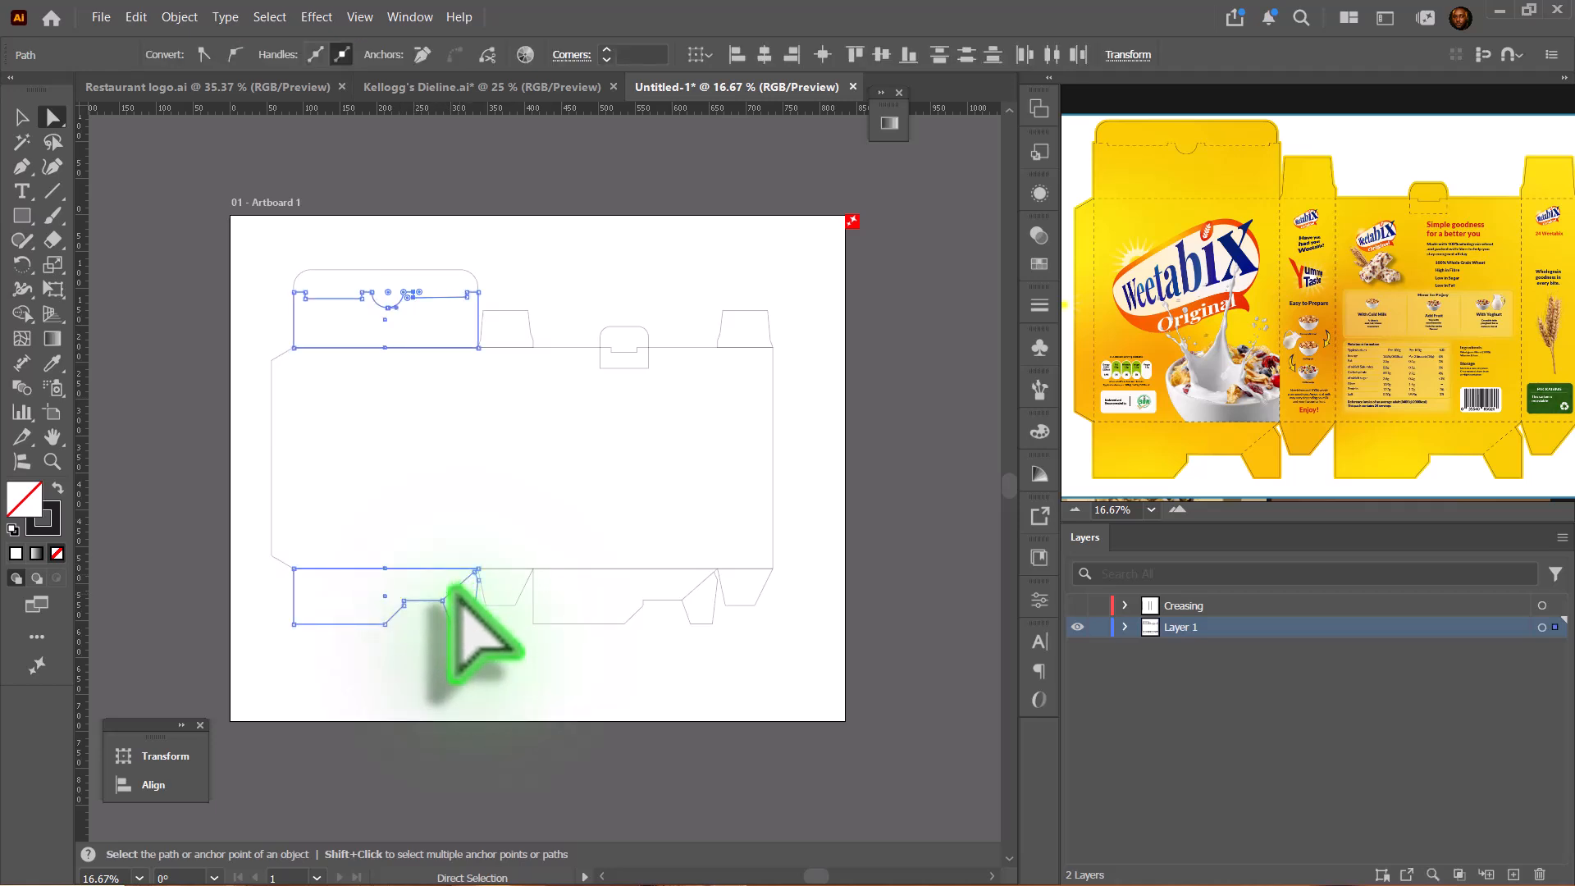
{"action": "key", "text": "ctrl+a"}
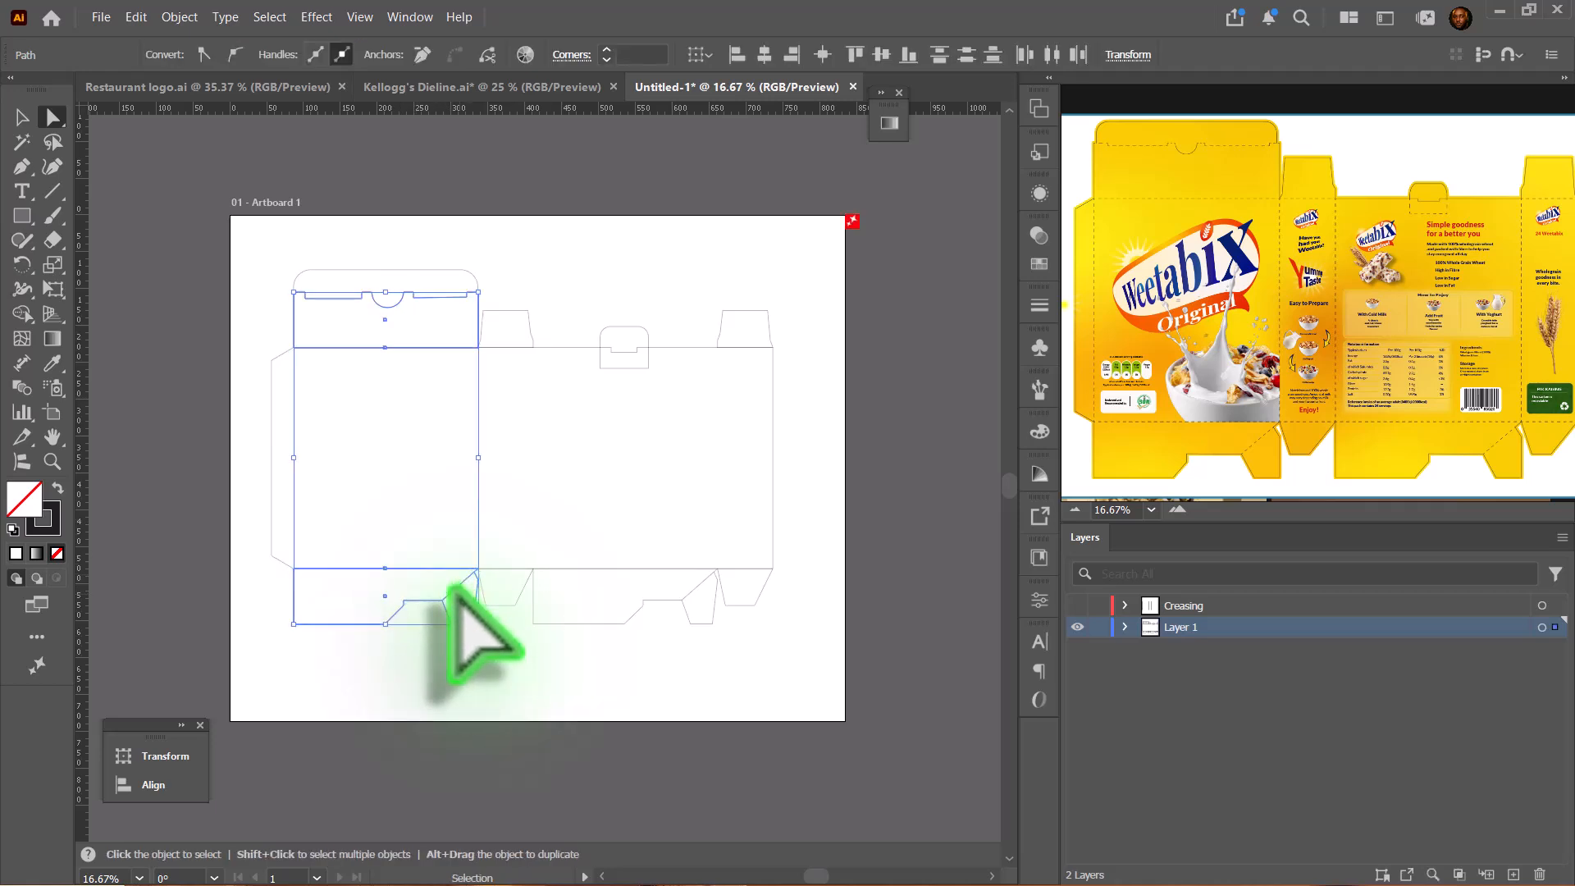
{"action": "key", "text": "ctrl+x"}
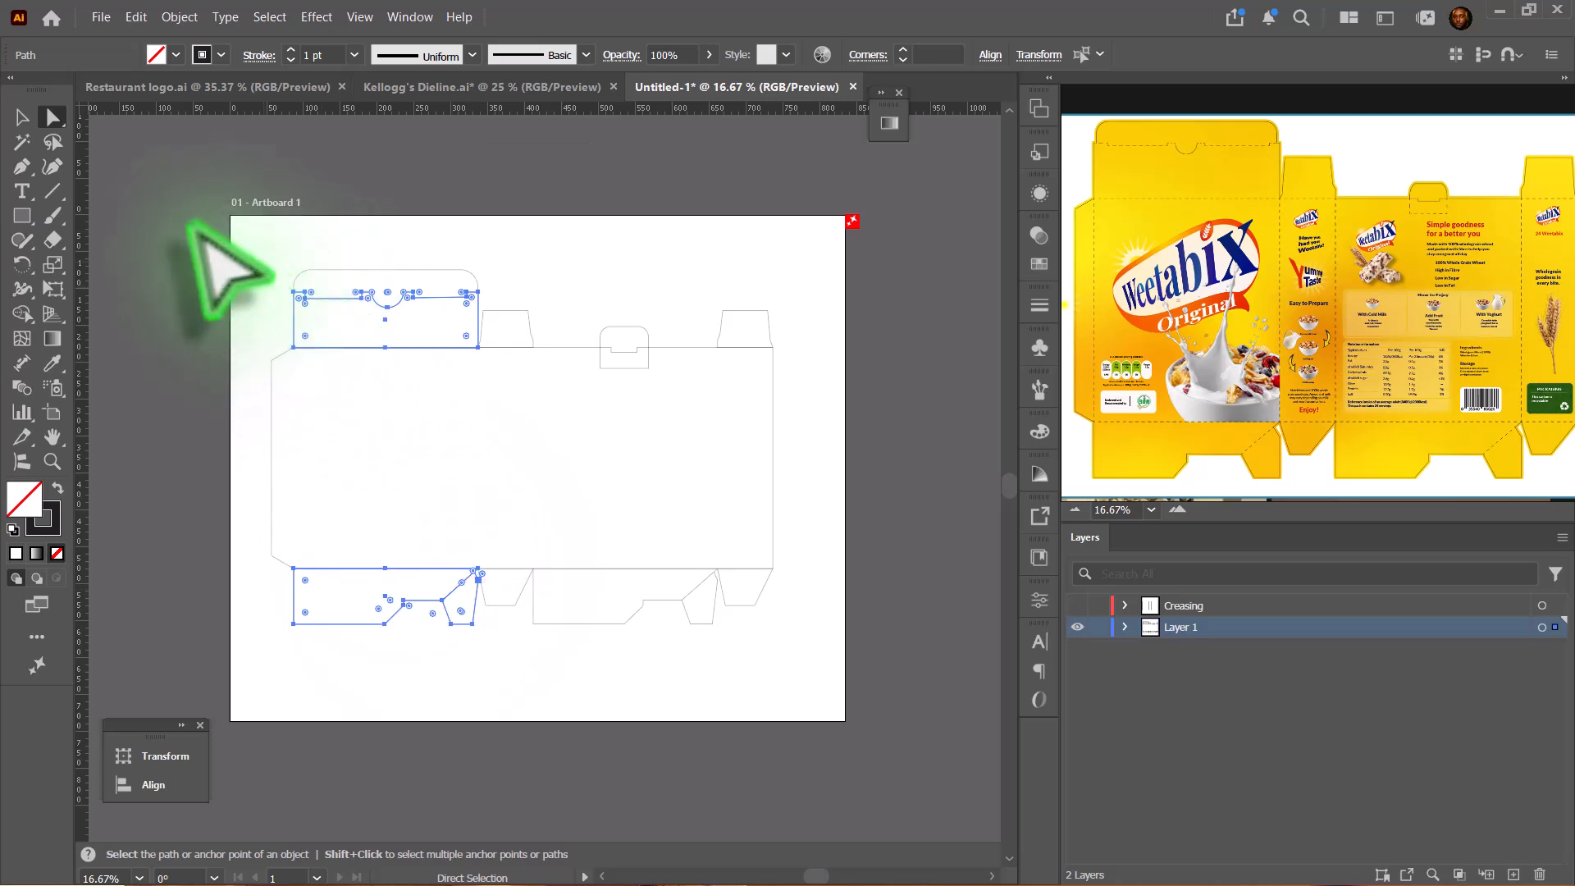
{"action": "left_click", "coordinate": [199, 234]}
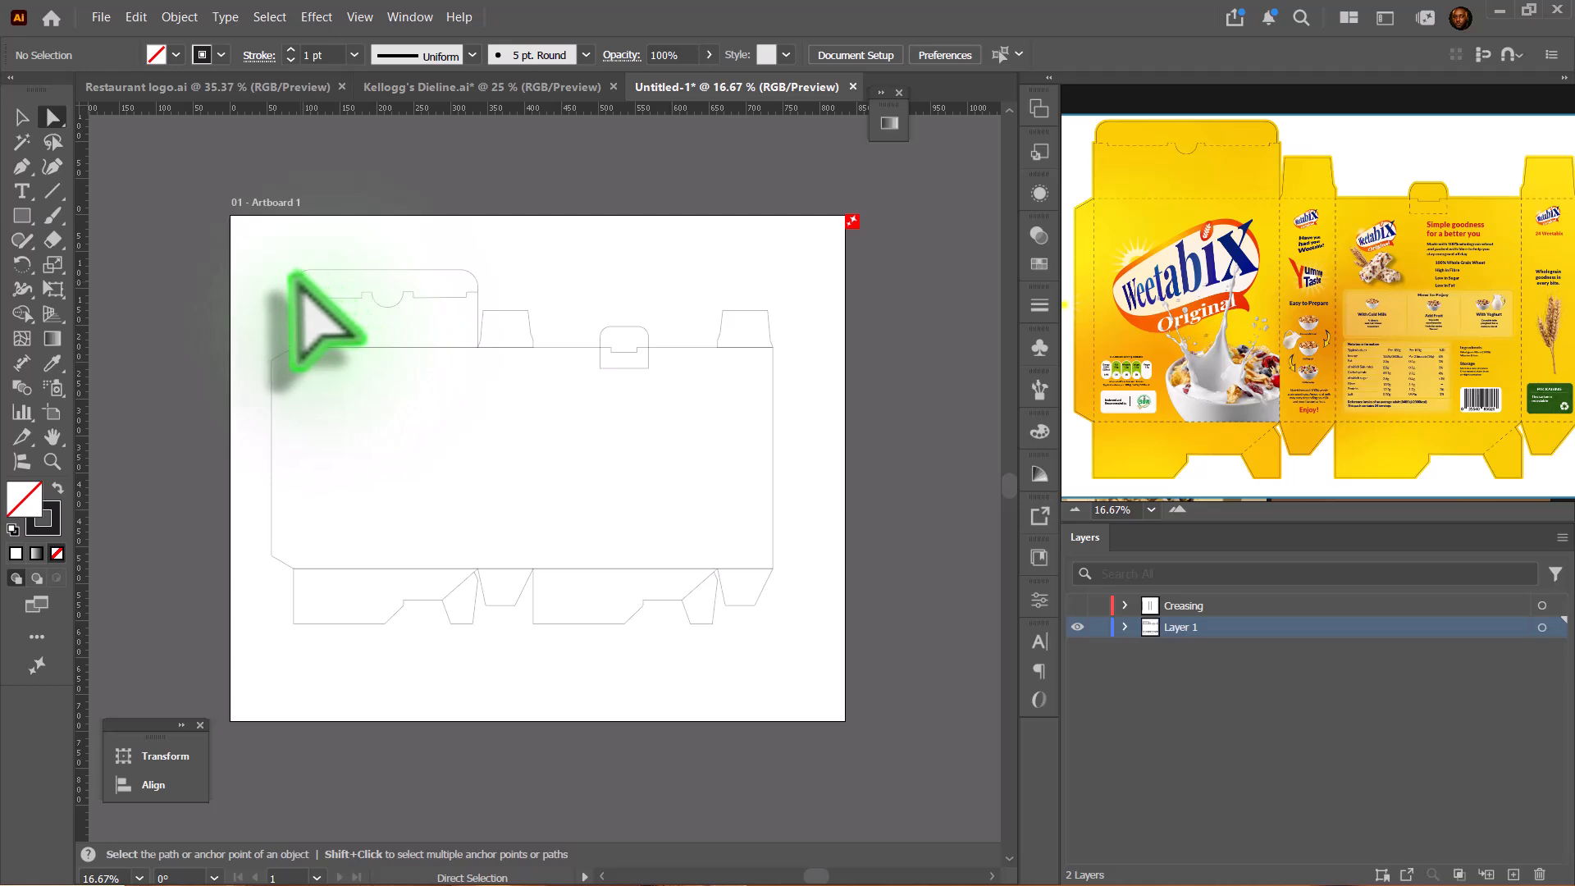
Cut the front panel's horizontal fold lines, the lid's notched line and the bottom flap's diagonal line from Layer 1
{"action": "left_click_drag", "start_coordinate": [299, 286], "coordinate": [470, 591]}
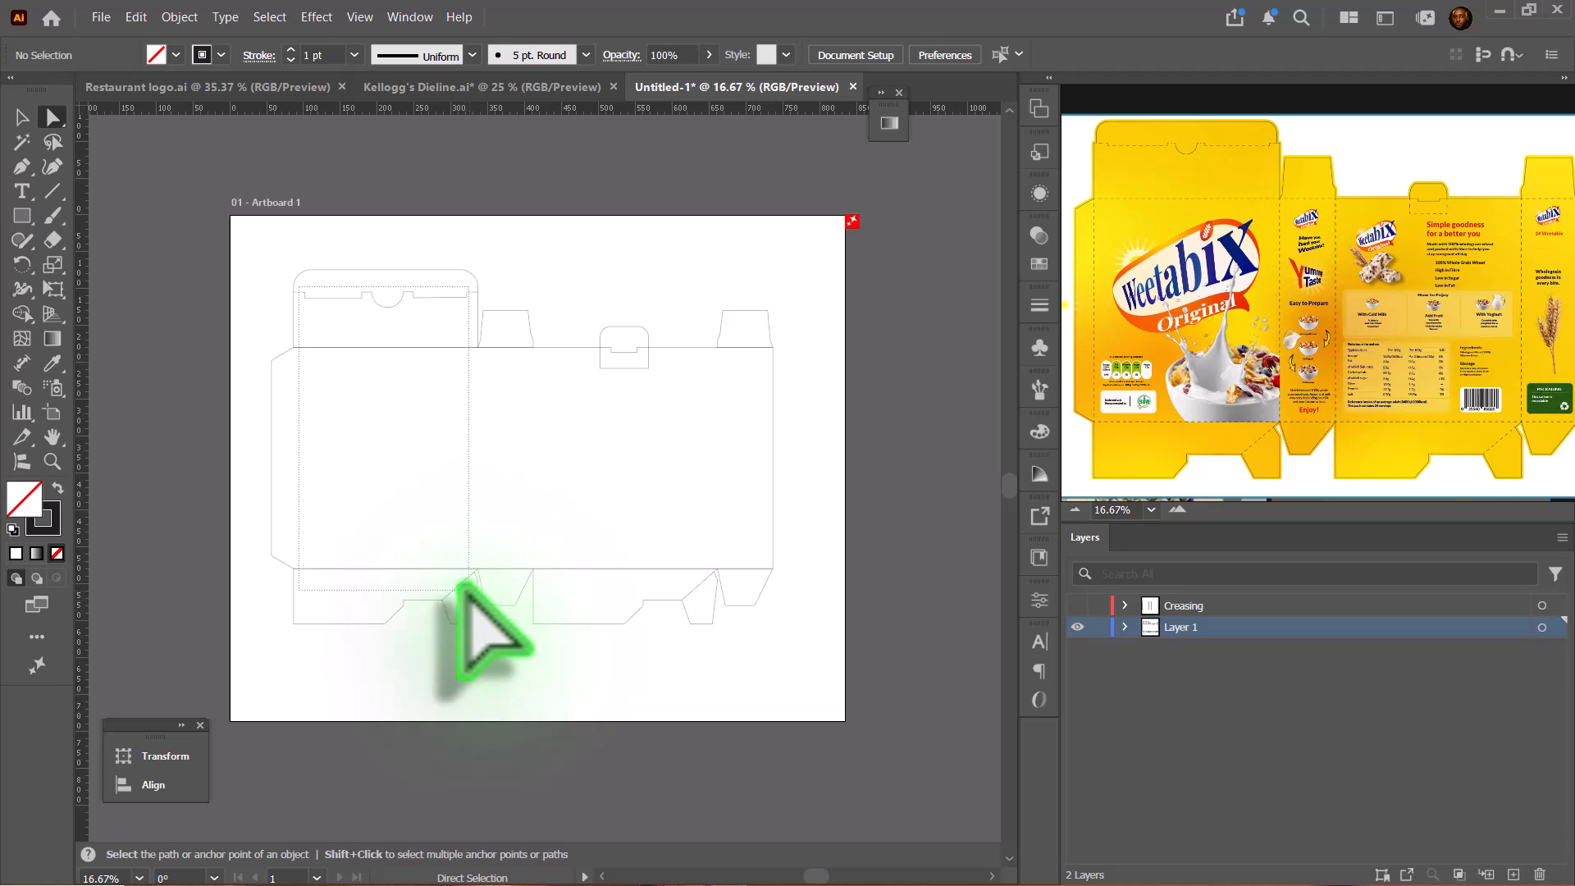
{"action": "left_click_drag", "start_coordinate": [470, 591], "coordinate": [470, 590]}
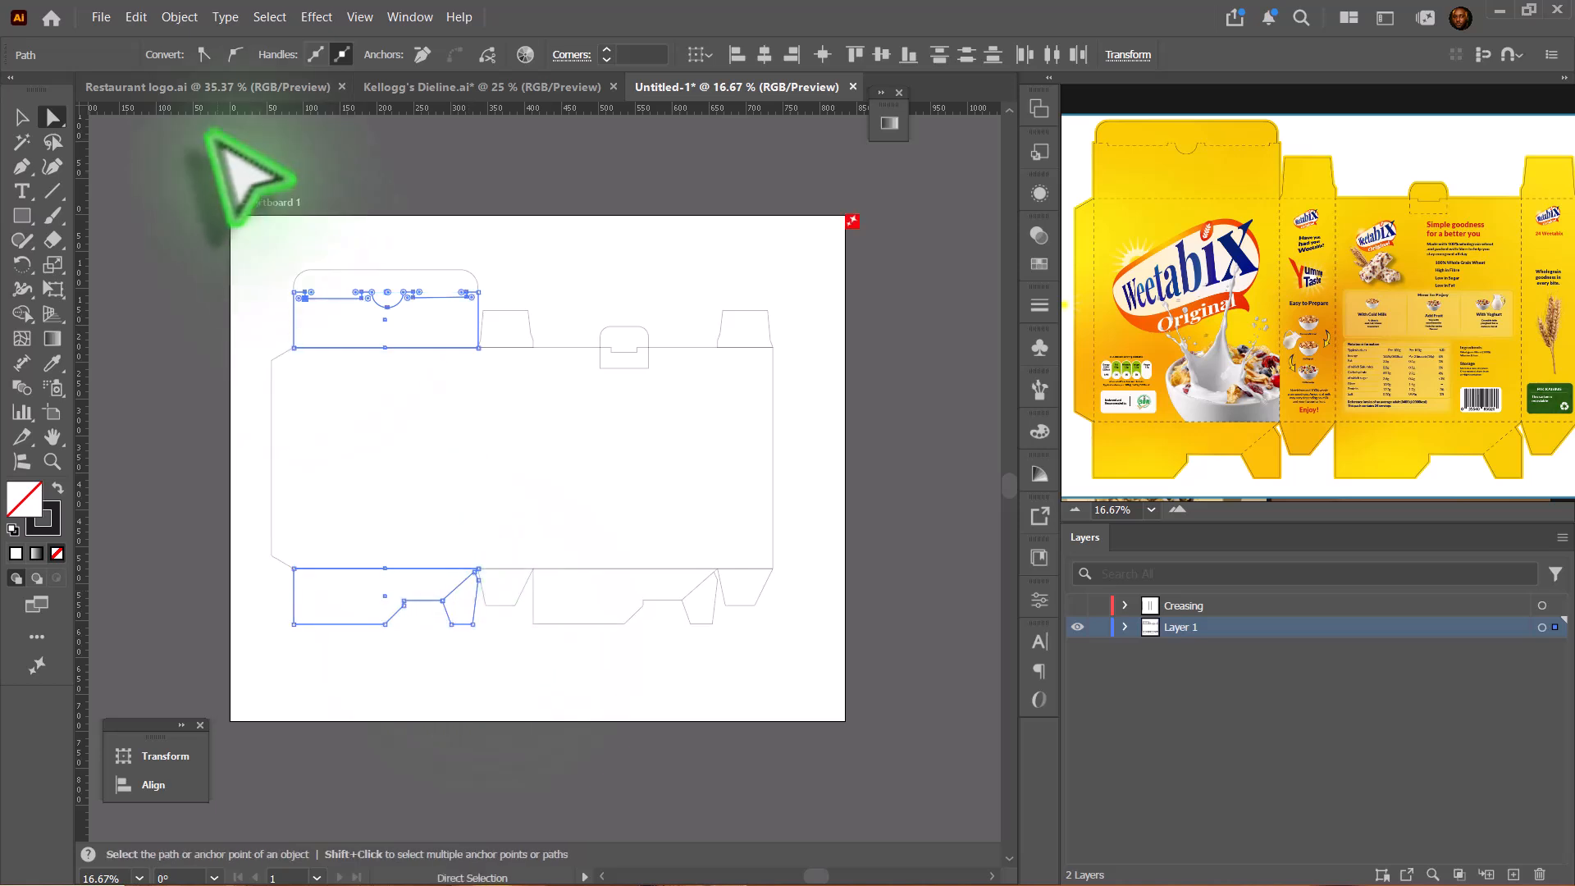
{"action": "left_click", "coordinate": [136, 17]}
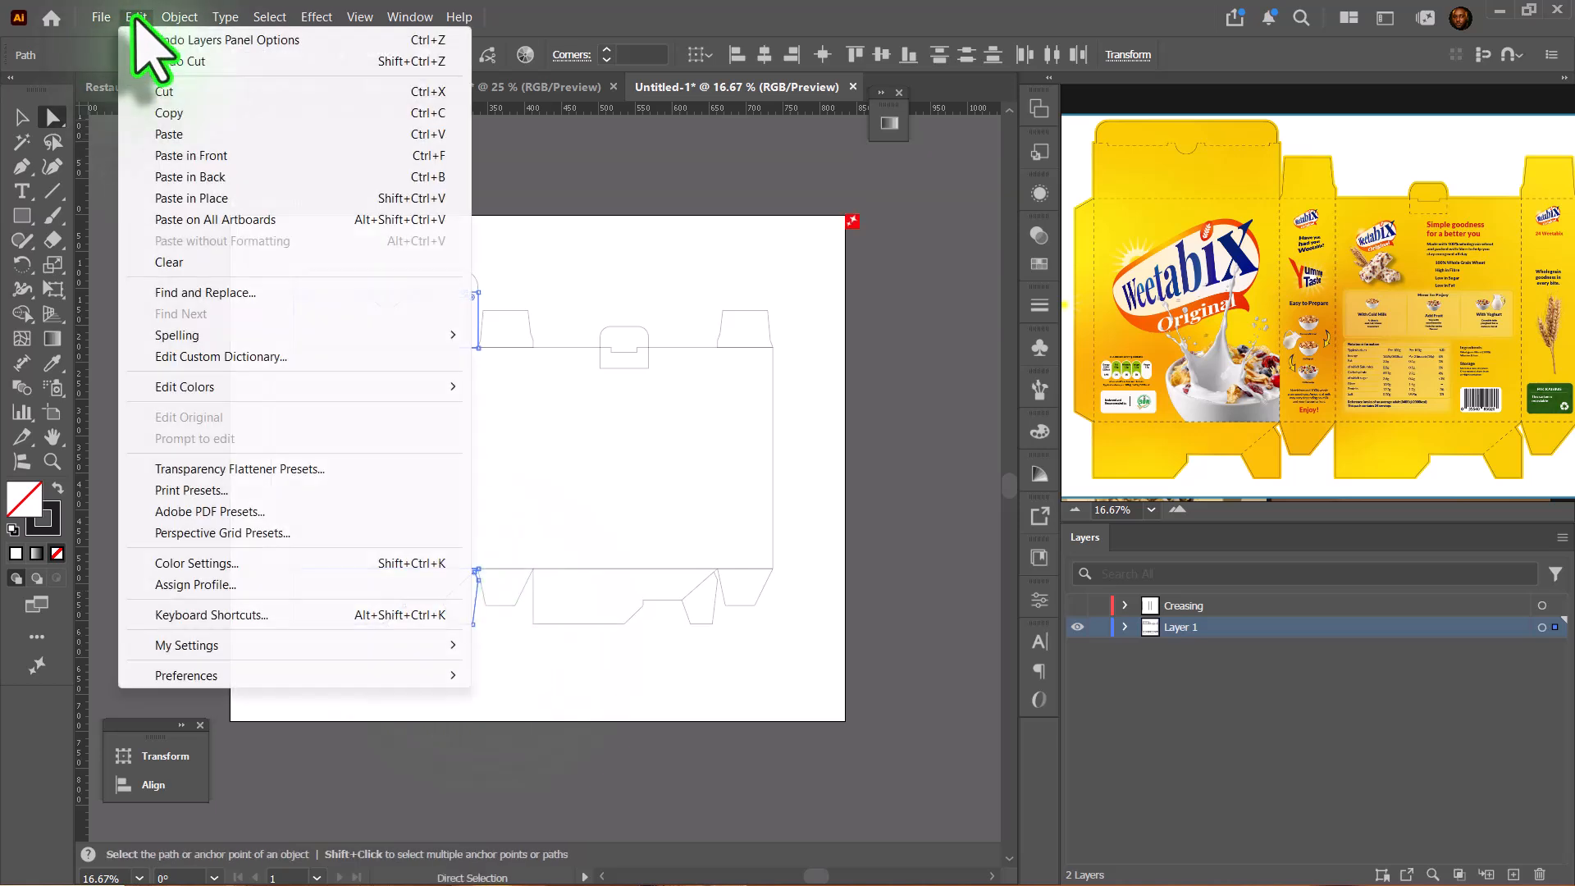
{"action": "left_click", "coordinate": [170, 91]}
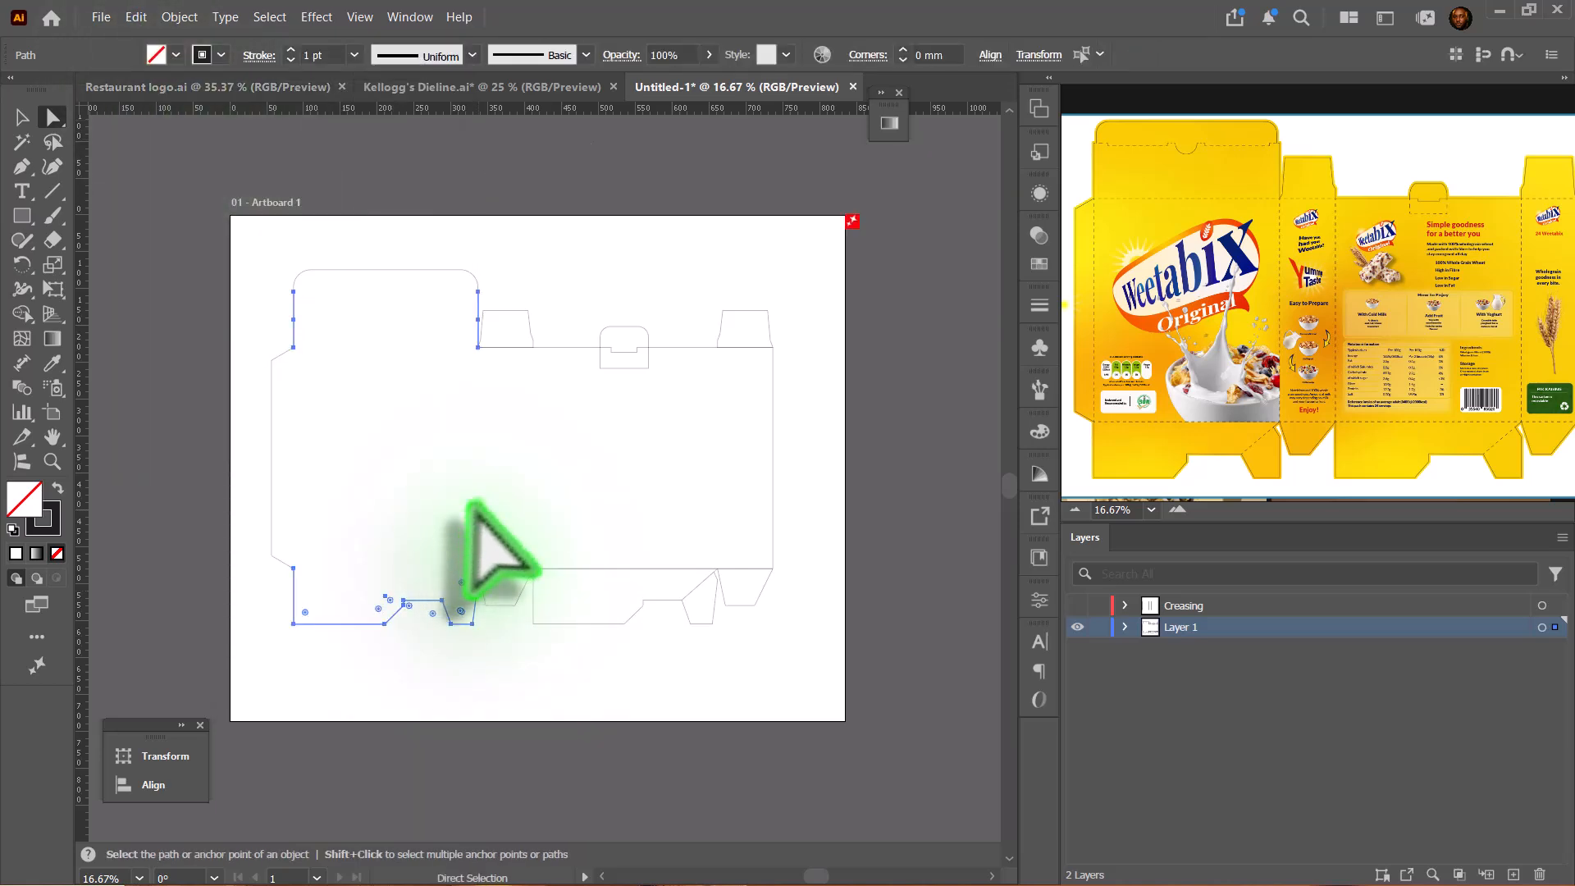
Paste the front panel's crease lines in place on the Creasing layer, then hide it and make Layer 1 active
{"action": "left_click", "coordinate": [1191, 606]}
{"action": "left_click", "coordinate": [1077, 605]}
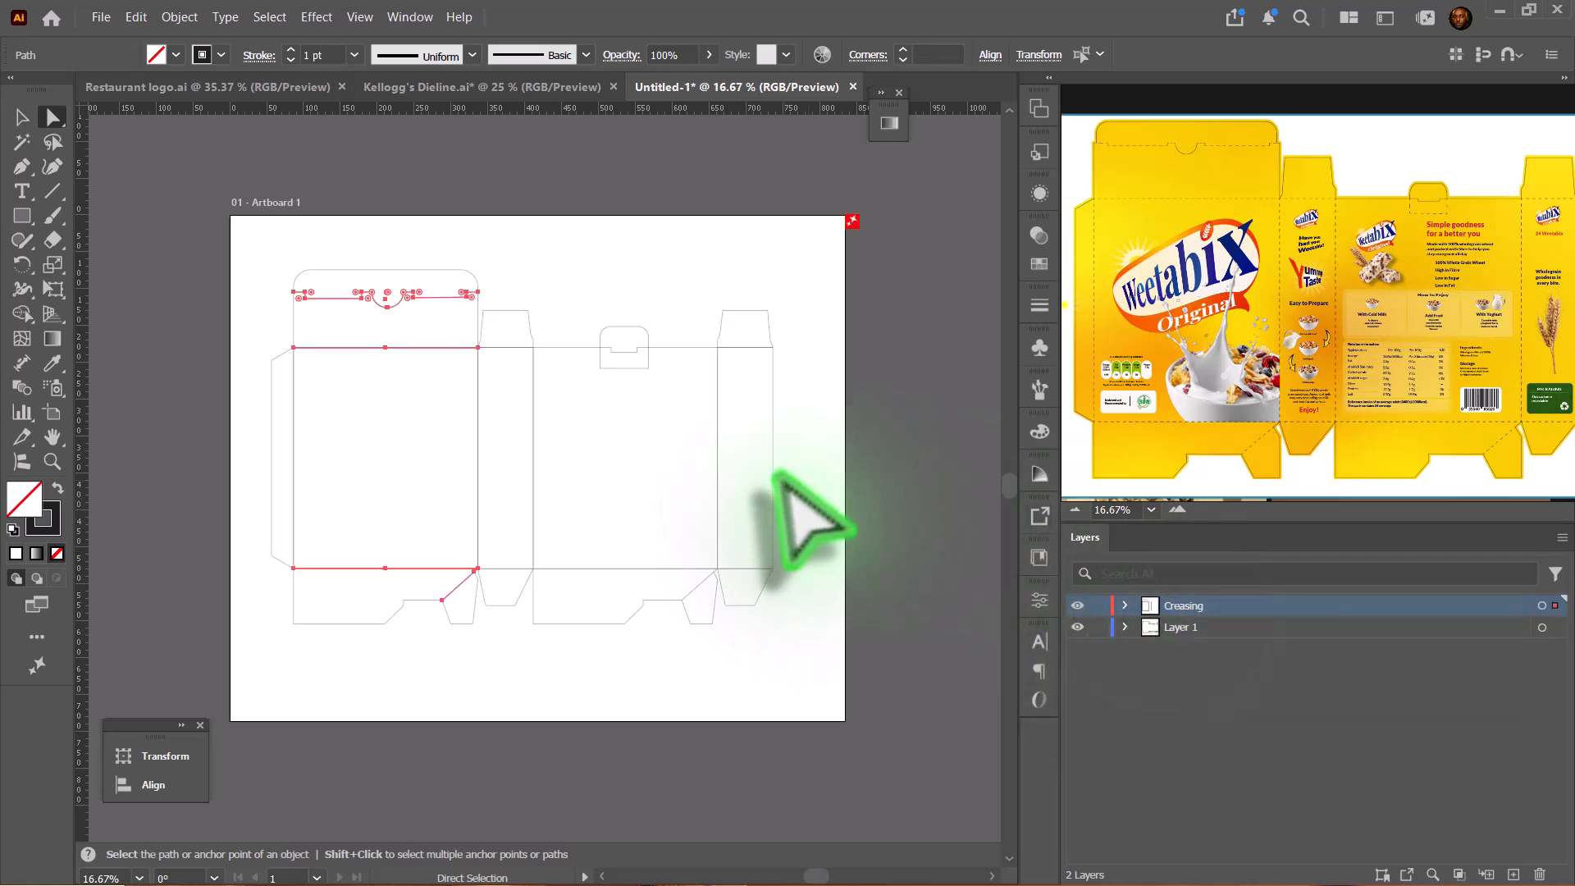
{"action": "left_click", "coordinate": [1077, 605]}
{"action": "left_click", "coordinate": [1195, 627]}
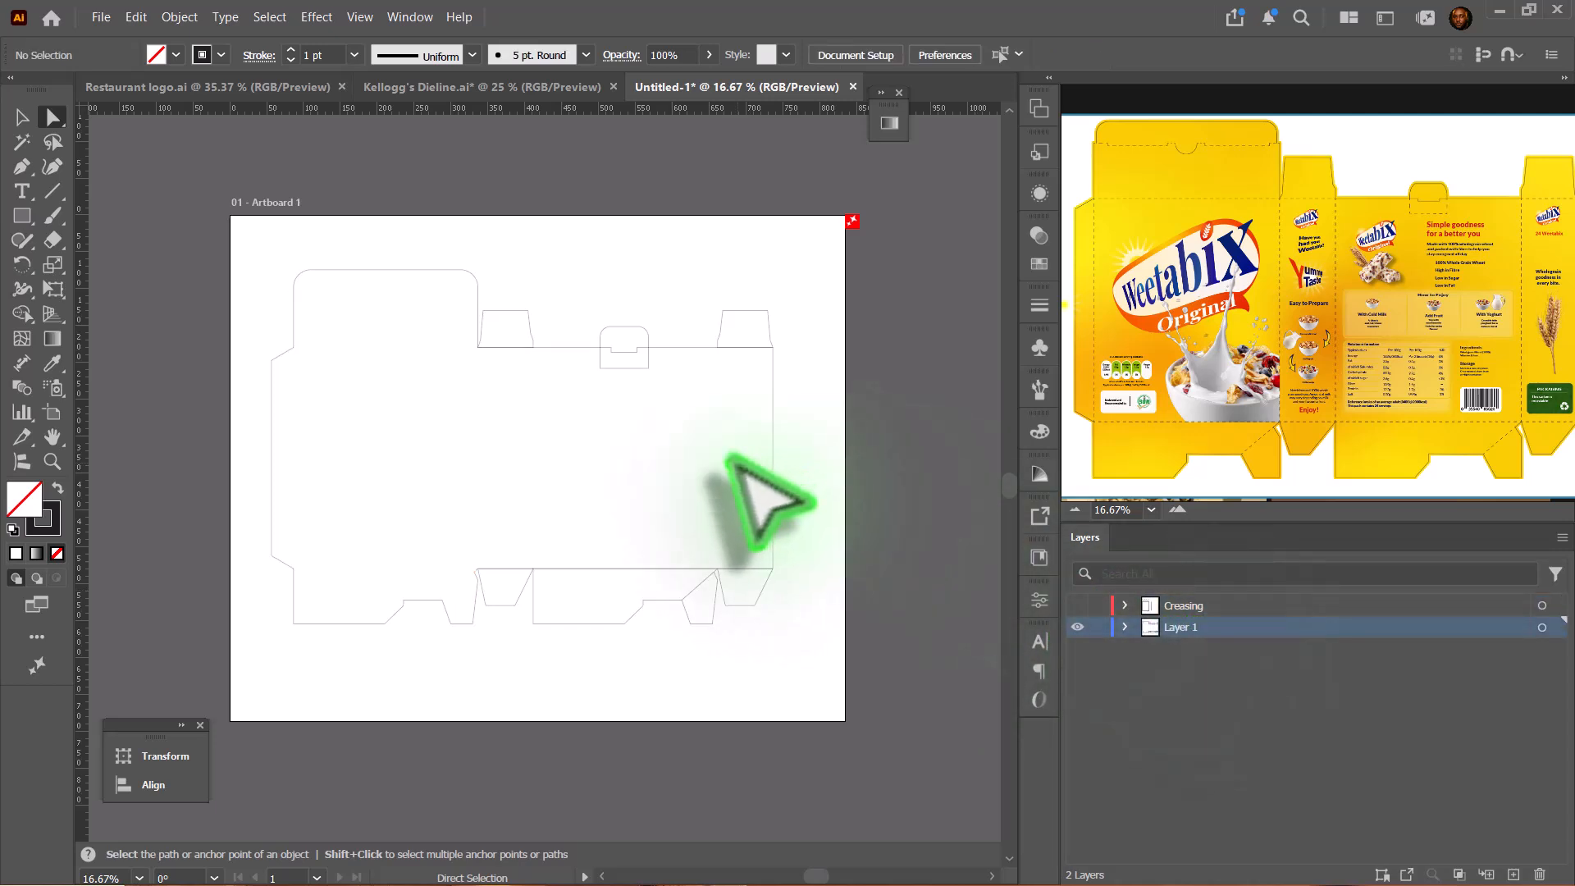
Move the narrow middle side panel's horizontal fold lines from Layer 1 to the same position on Creasing, leaving only Layer 1 visible
{"action": "left_click", "coordinate": [490, 576]}
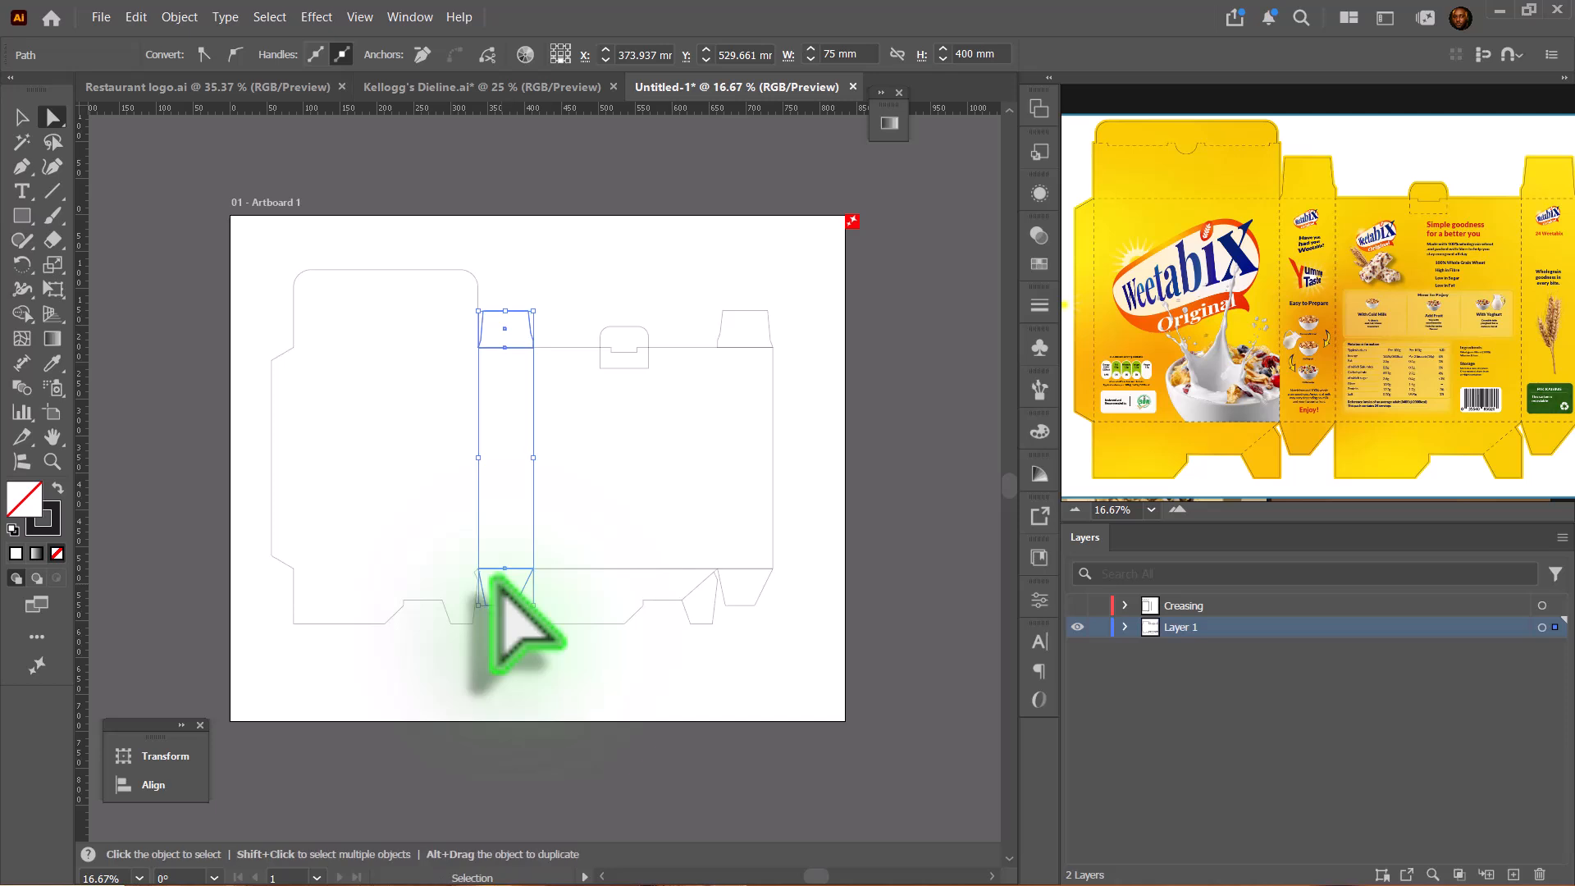
{"action": "left_click", "coordinate": [492, 579]}
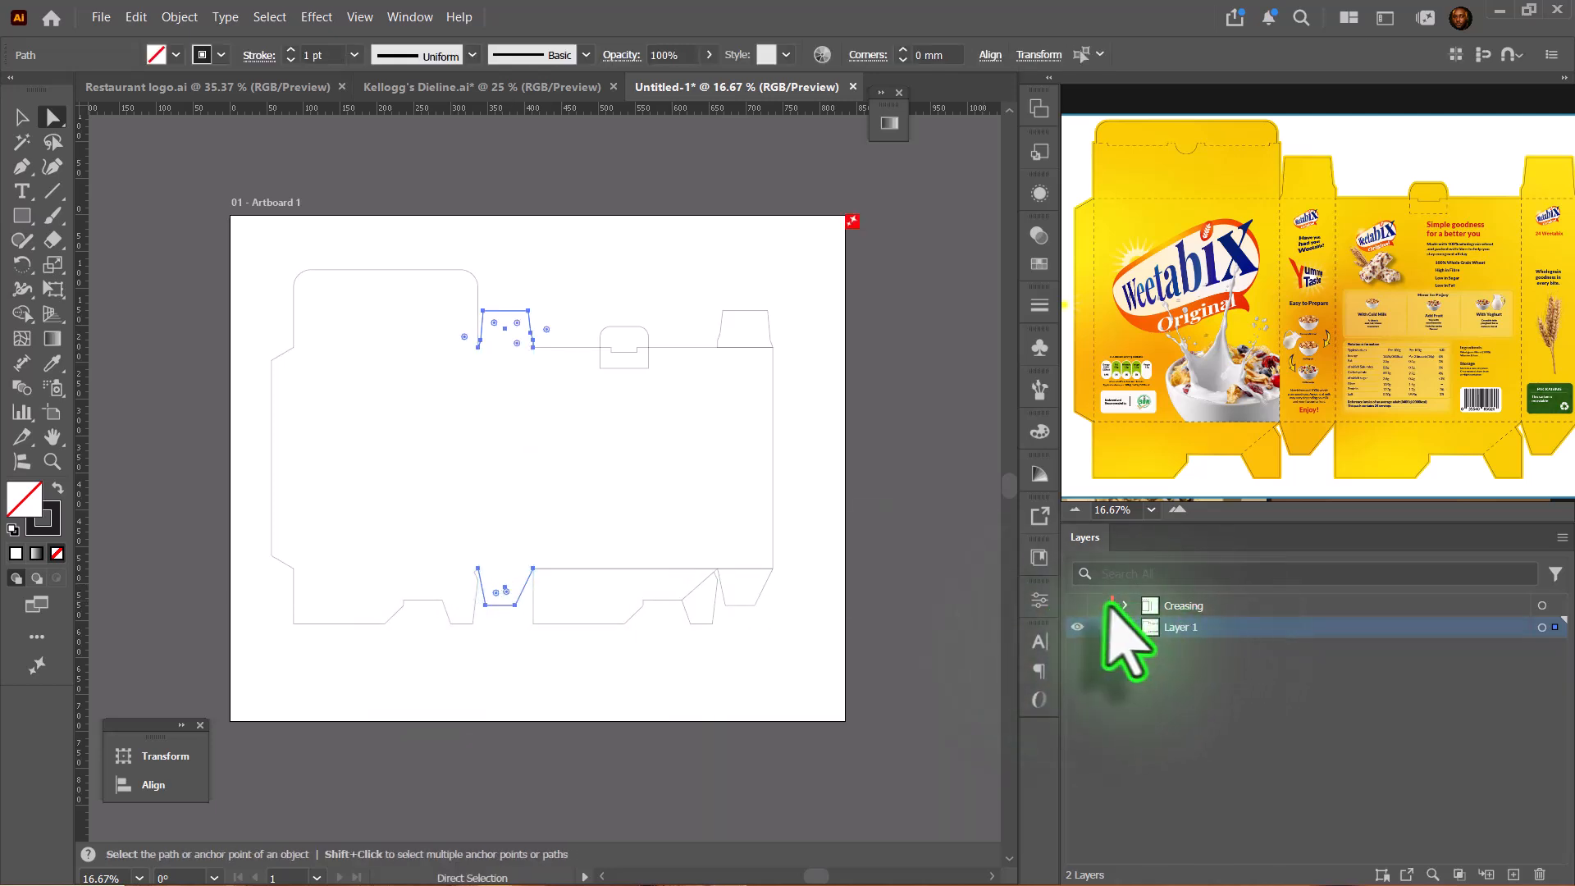
{"action": "left_click", "coordinate": [1080, 606]}
{"action": "left_click", "coordinate": [1078, 627]}
{"action": "left_click", "coordinate": [1195, 606]}
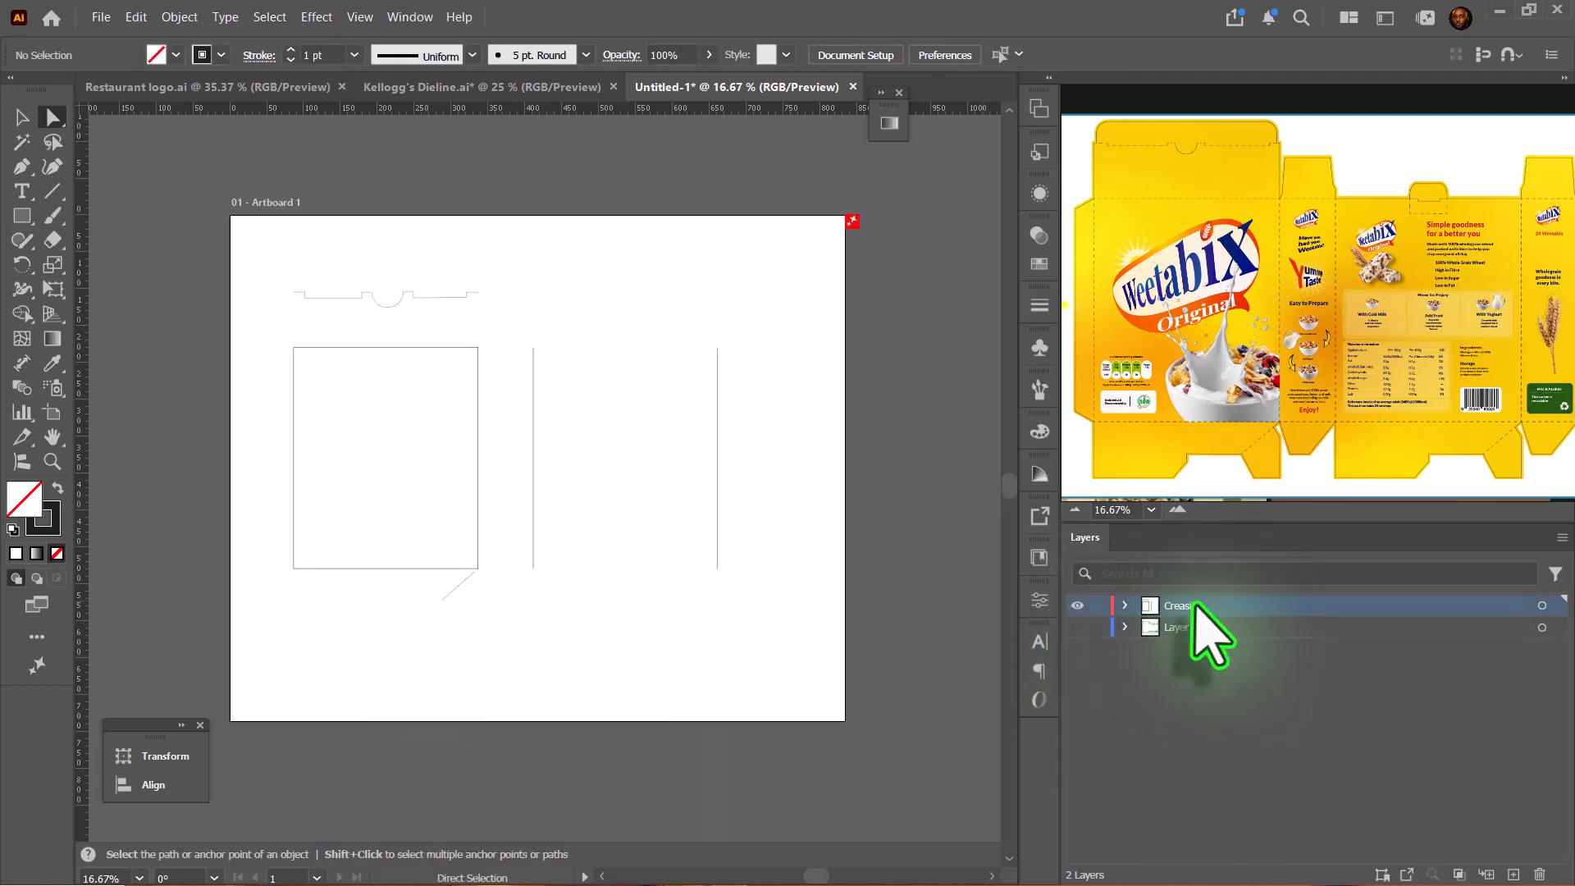
{"action": "key", "text": "ctrl+f"}
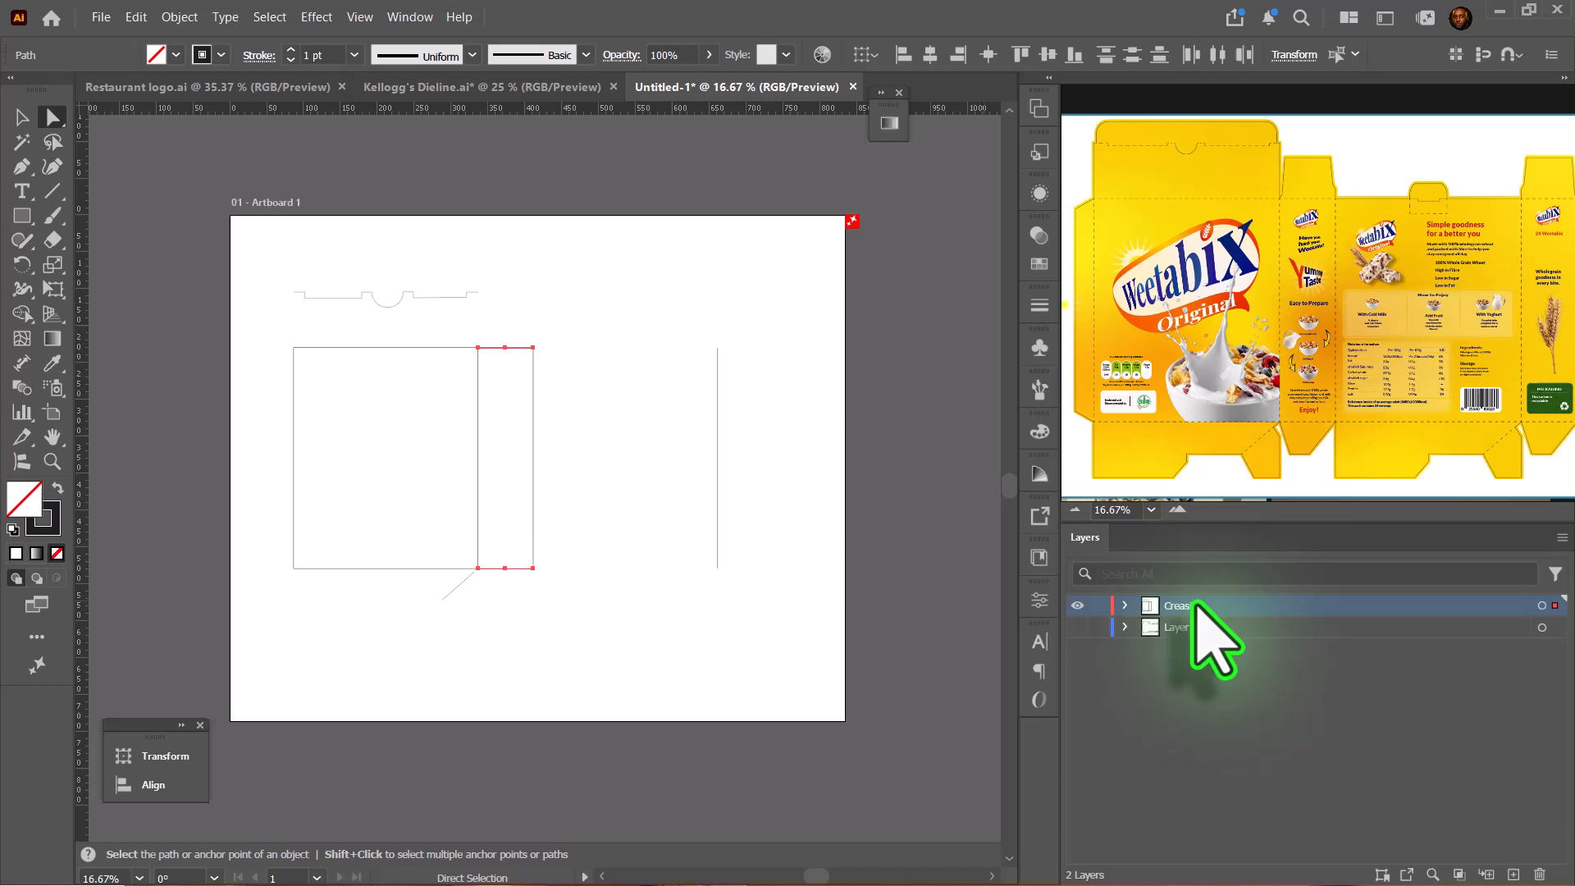
{"action": "left_click", "coordinate": [802, 503]}
{"action": "left_click", "coordinate": [1080, 627]}
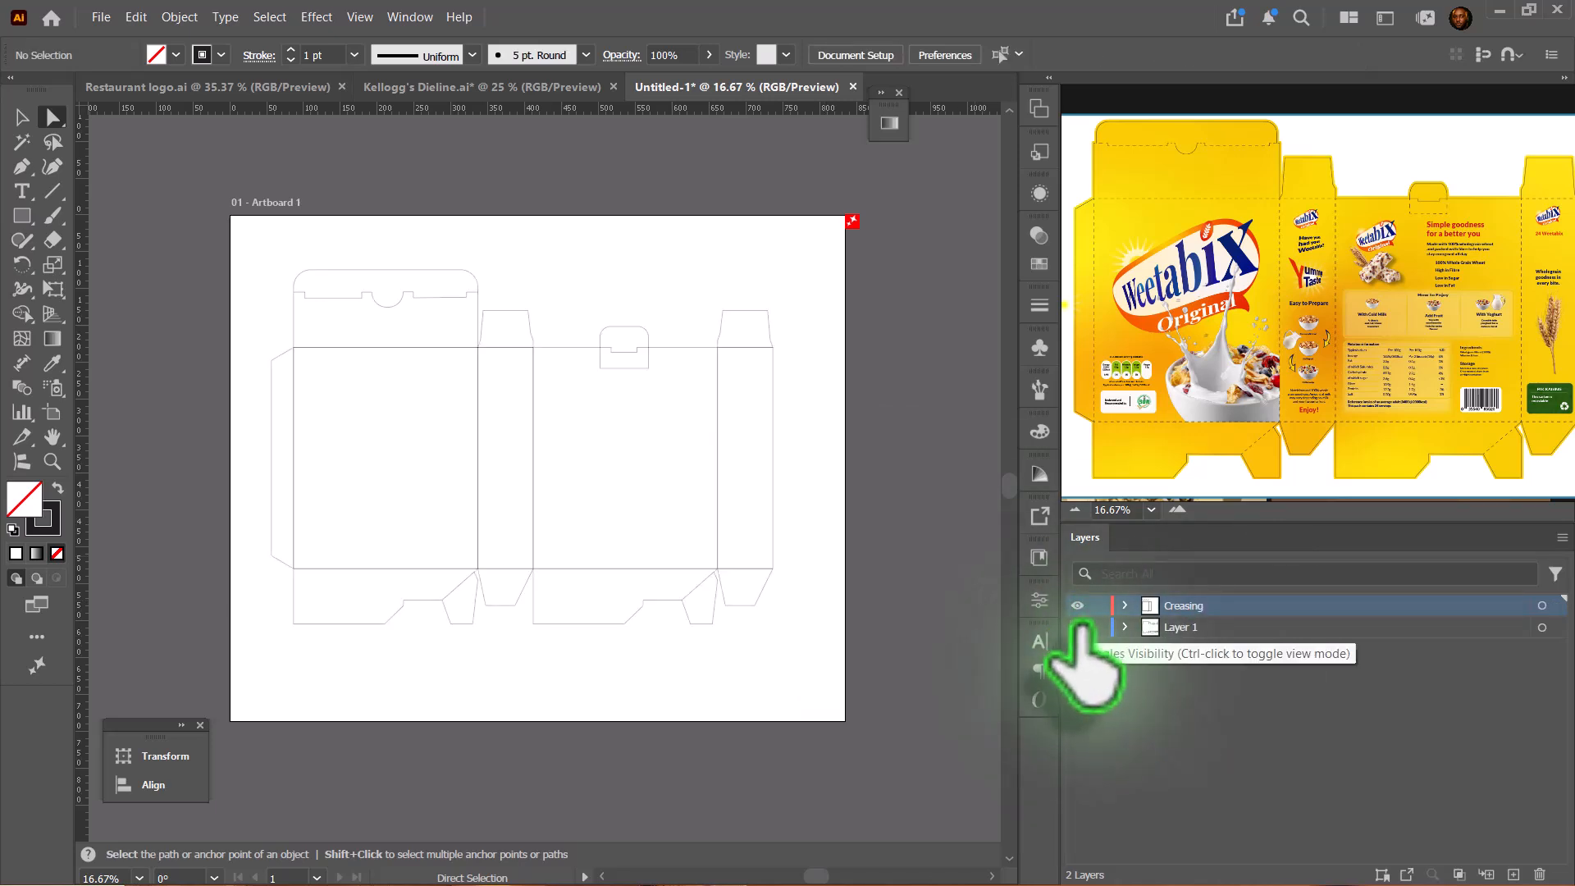
{"action": "left_click", "coordinate": [1080, 606]}
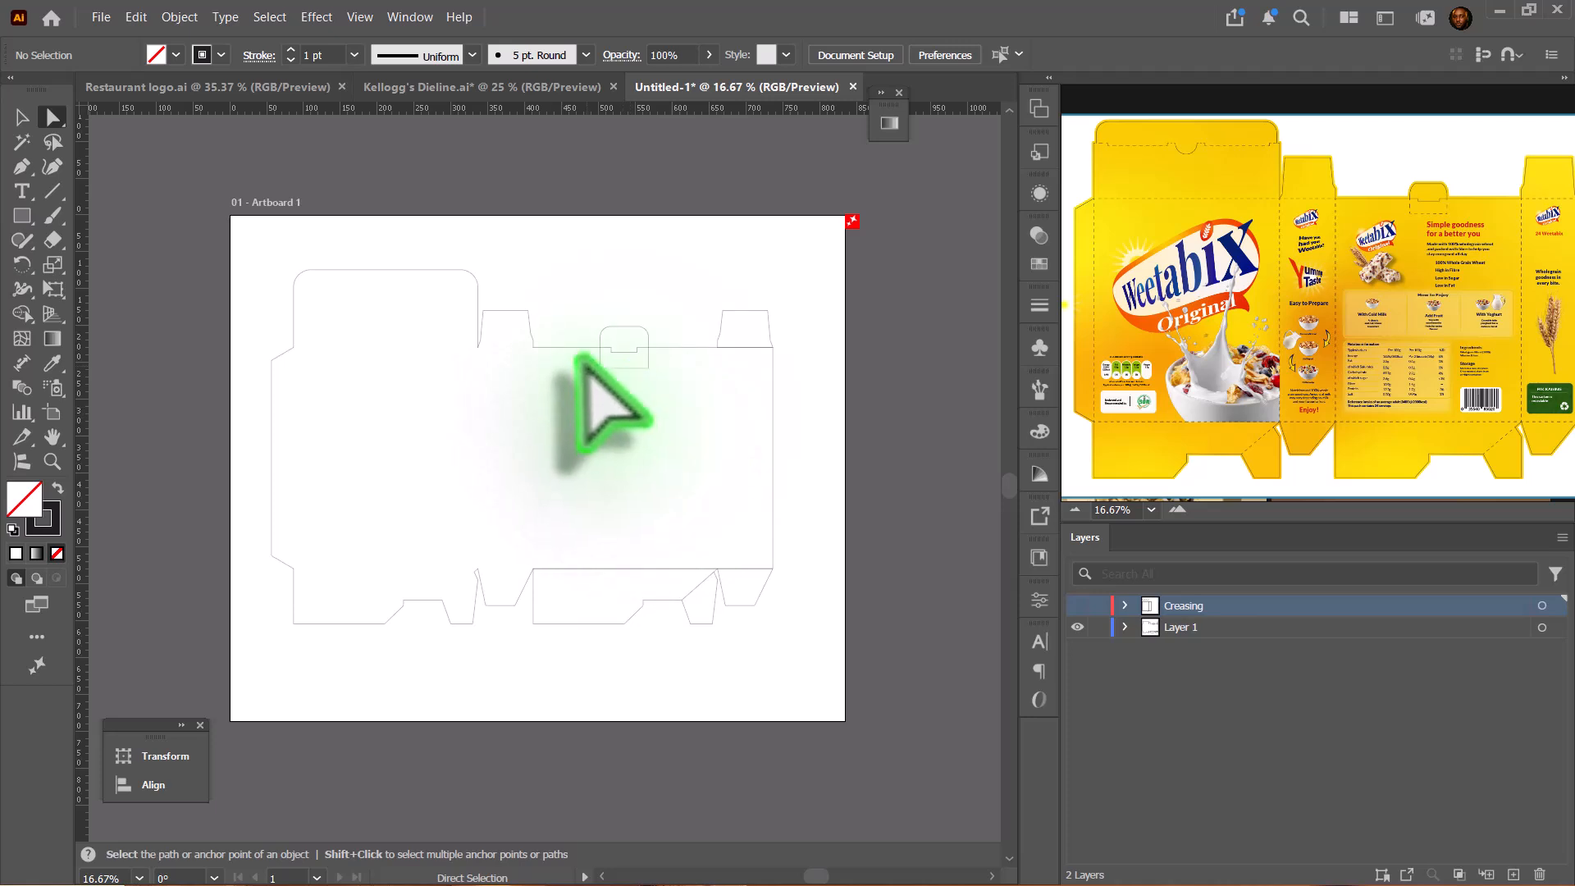
{"action": "left_click_drag", "start_coordinate": [585, 362], "coordinate": [694, 587]}
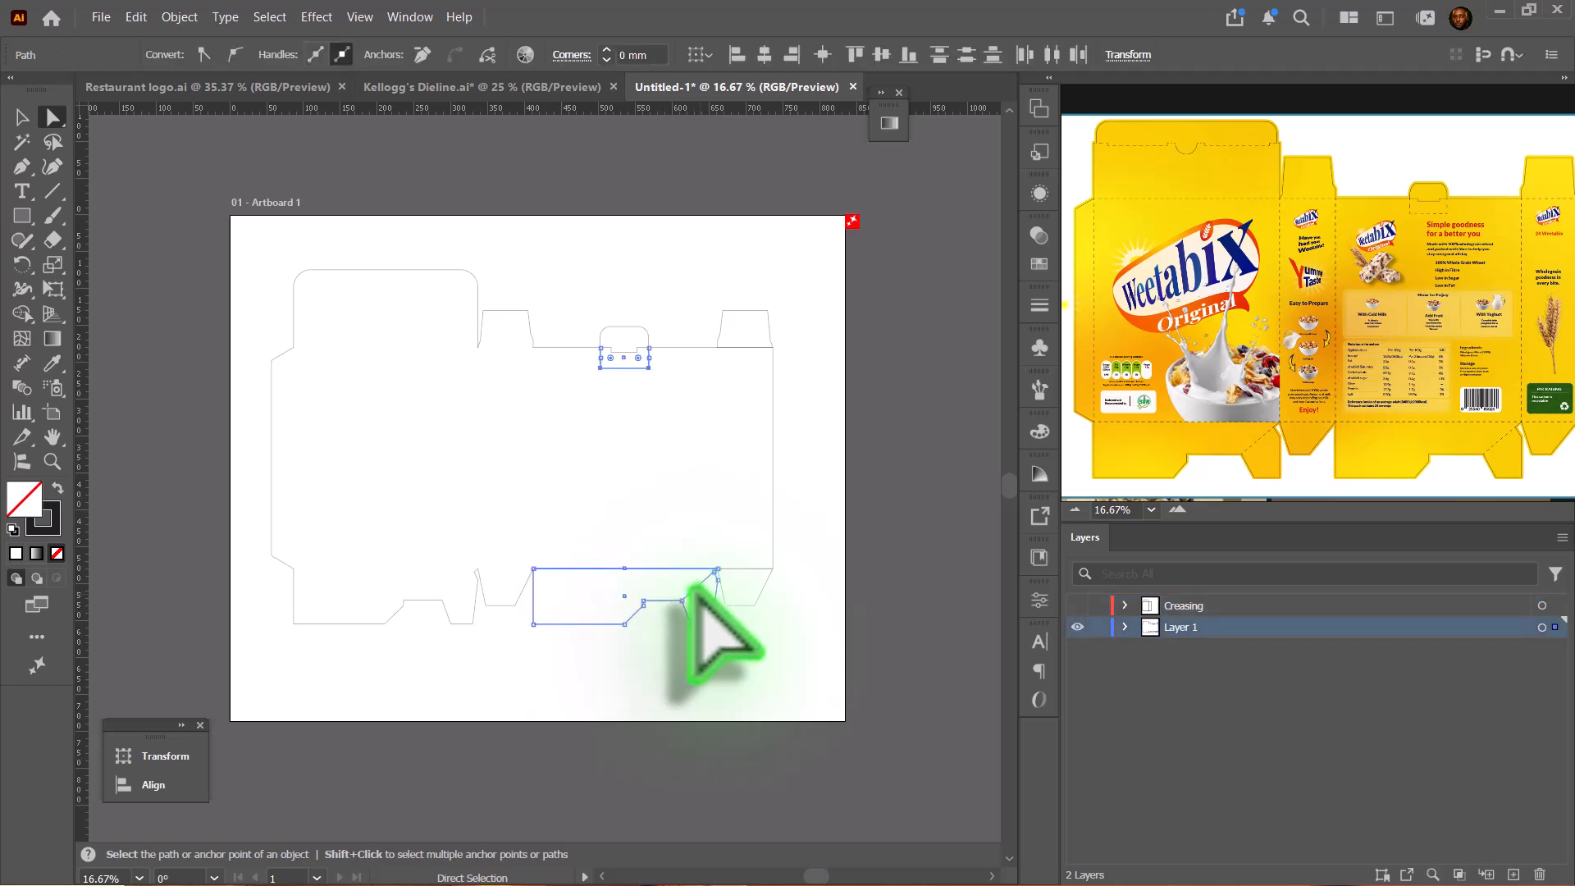
{"action": "key", "text": "Delete"}
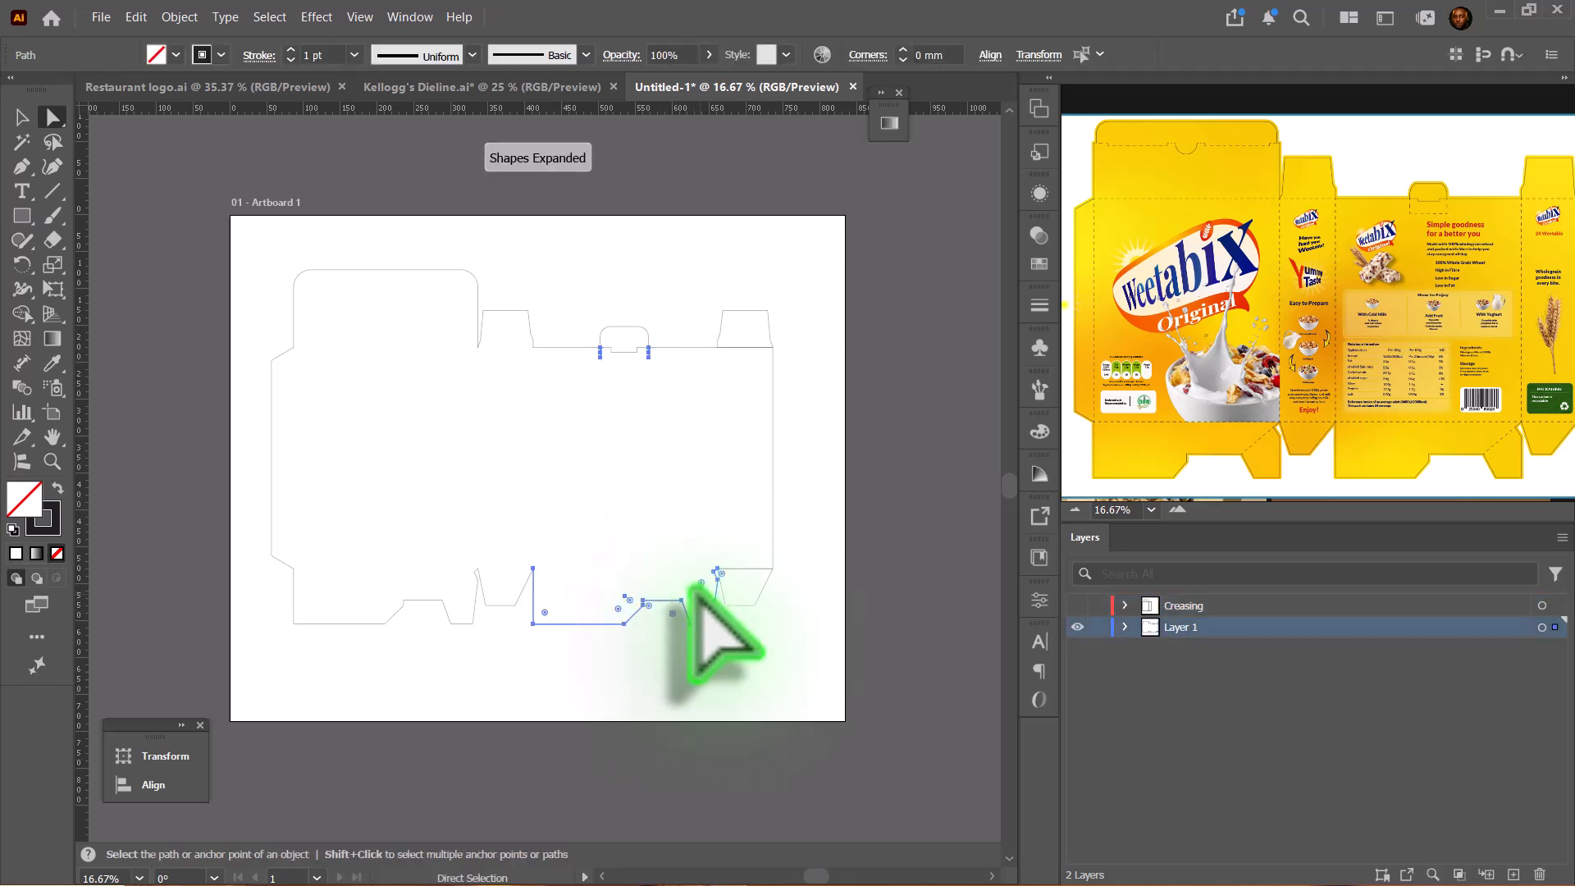
{"action": "left_click", "coordinate": [136, 18]}
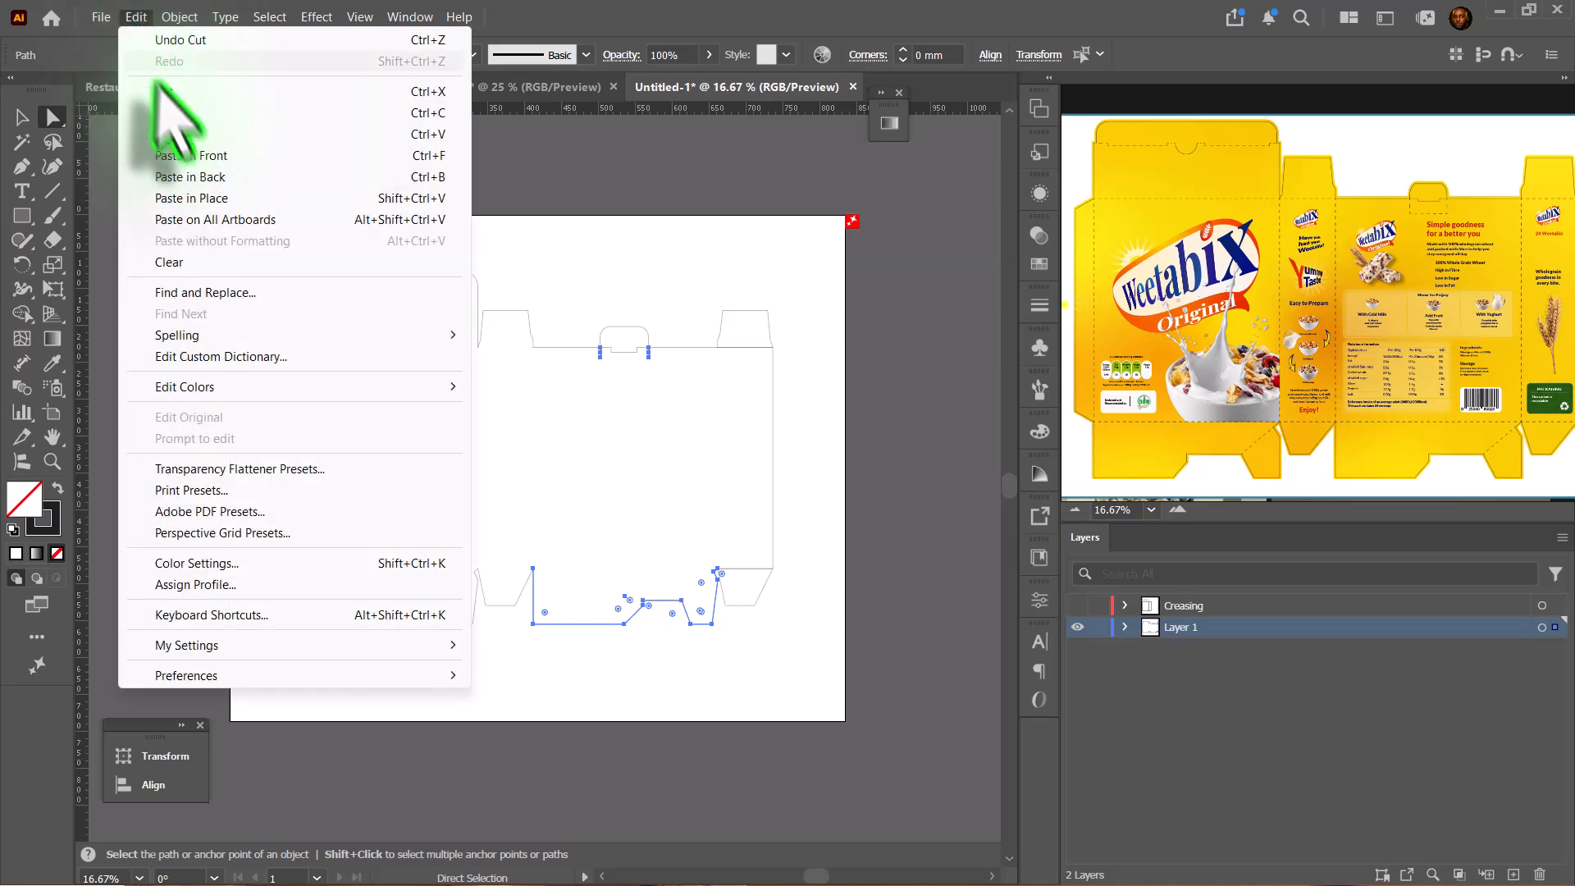
{"action": "left_click", "coordinate": [725, 248]}
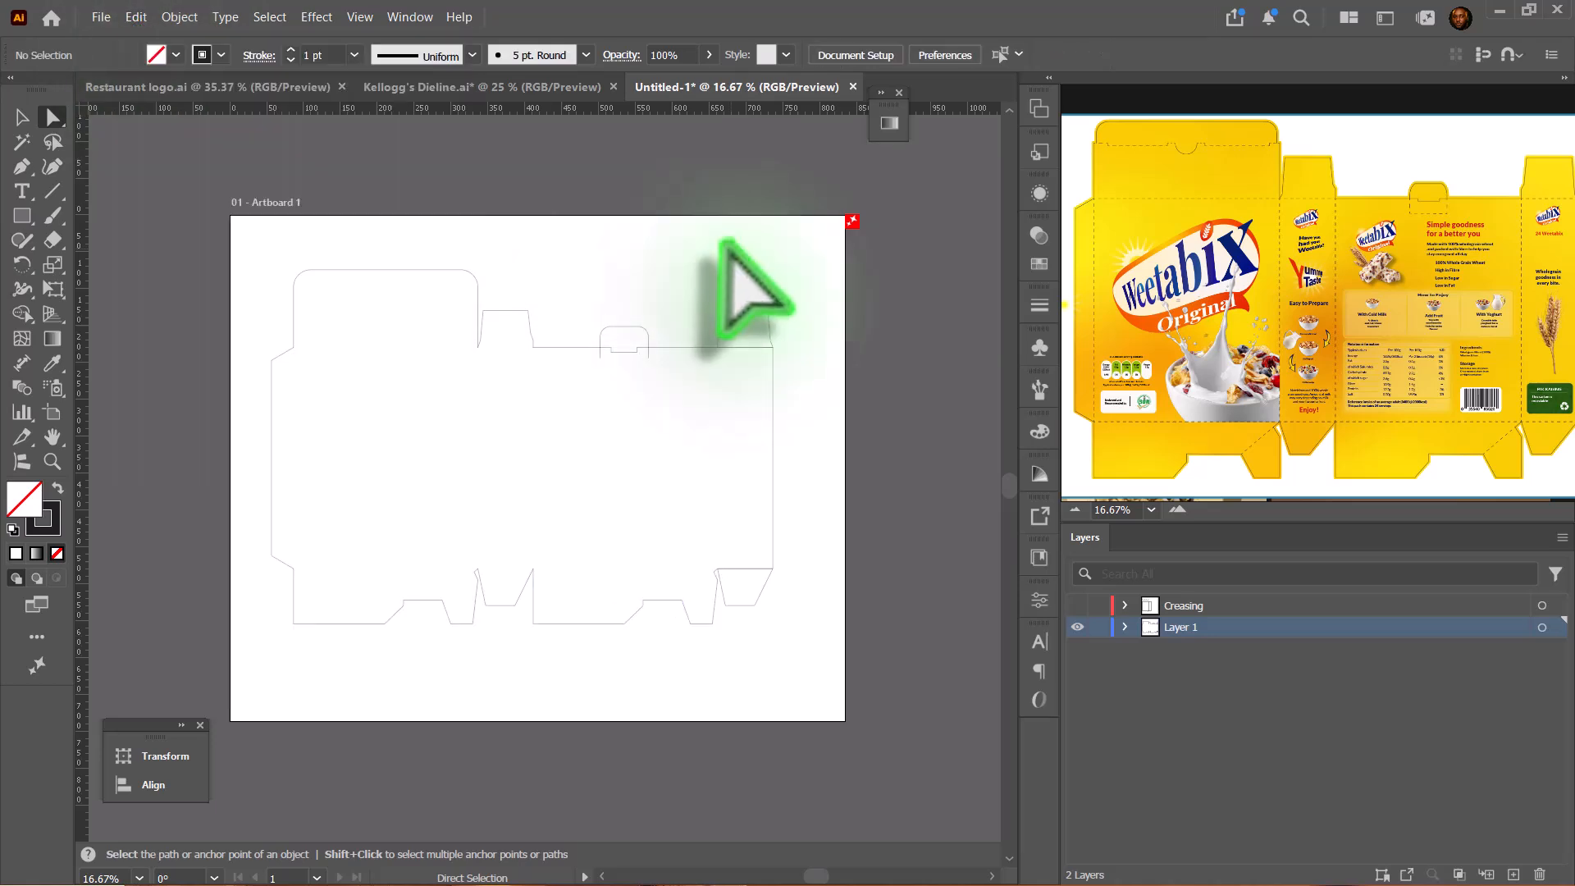
{"action": "key", "text": "ctrl+z"}
{"action": "left_click", "coordinate": [658, 365]}
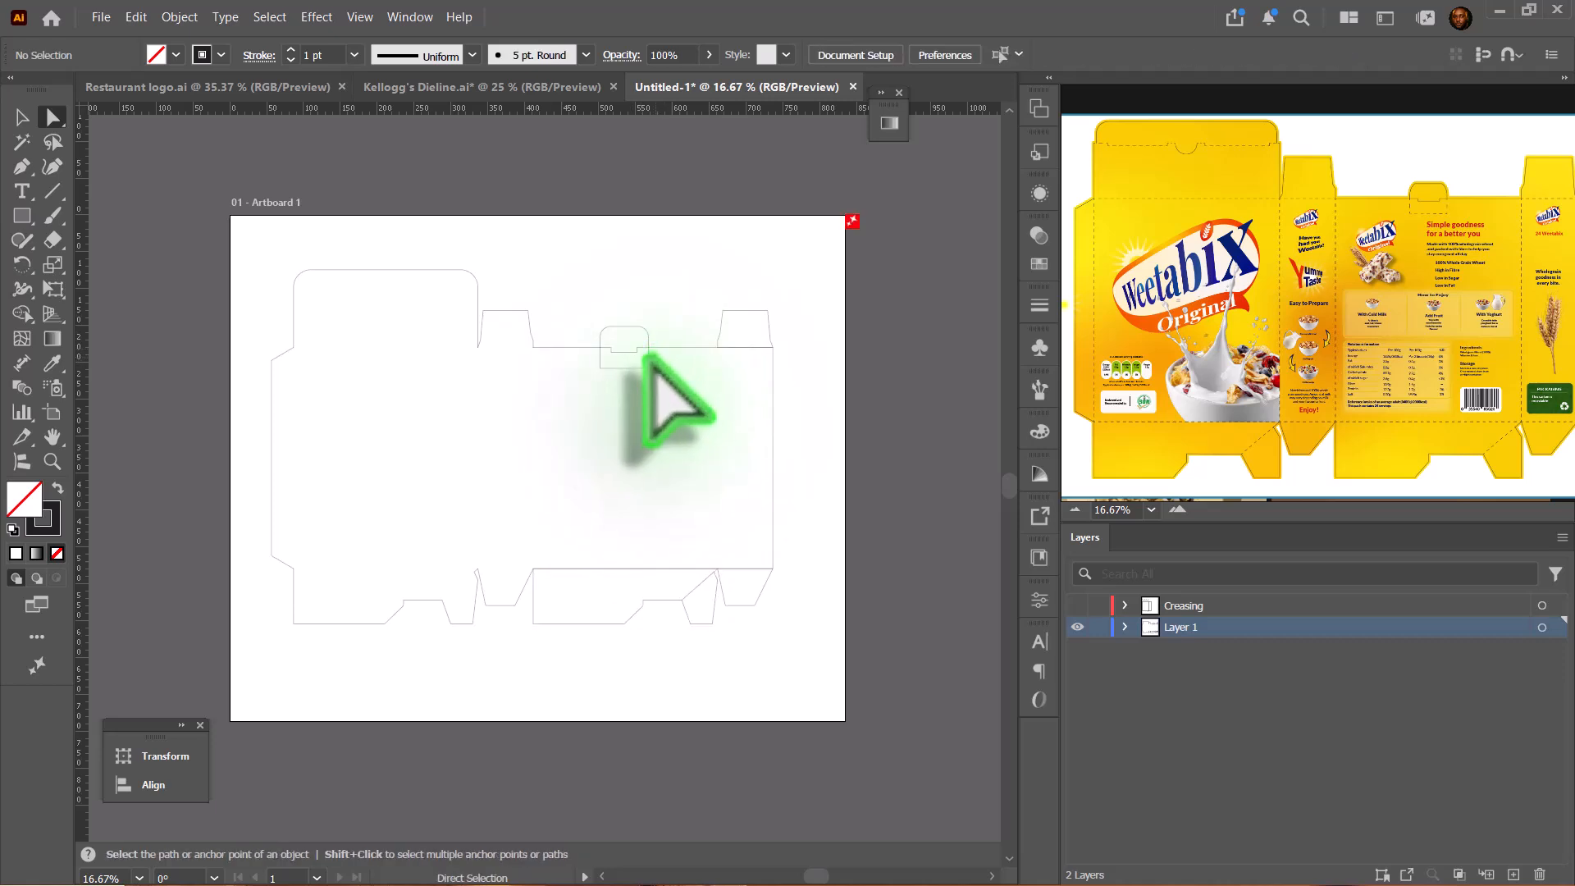
Move the back panel's bottom fold line, its flap's diagonal and the tuck tab's U-shaped line in place from Layer 1 to Creasing, then hide Creasing
{"action": "left_click_drag", "start_coordinate": [653, 355], "coordinate": [563, 576]}
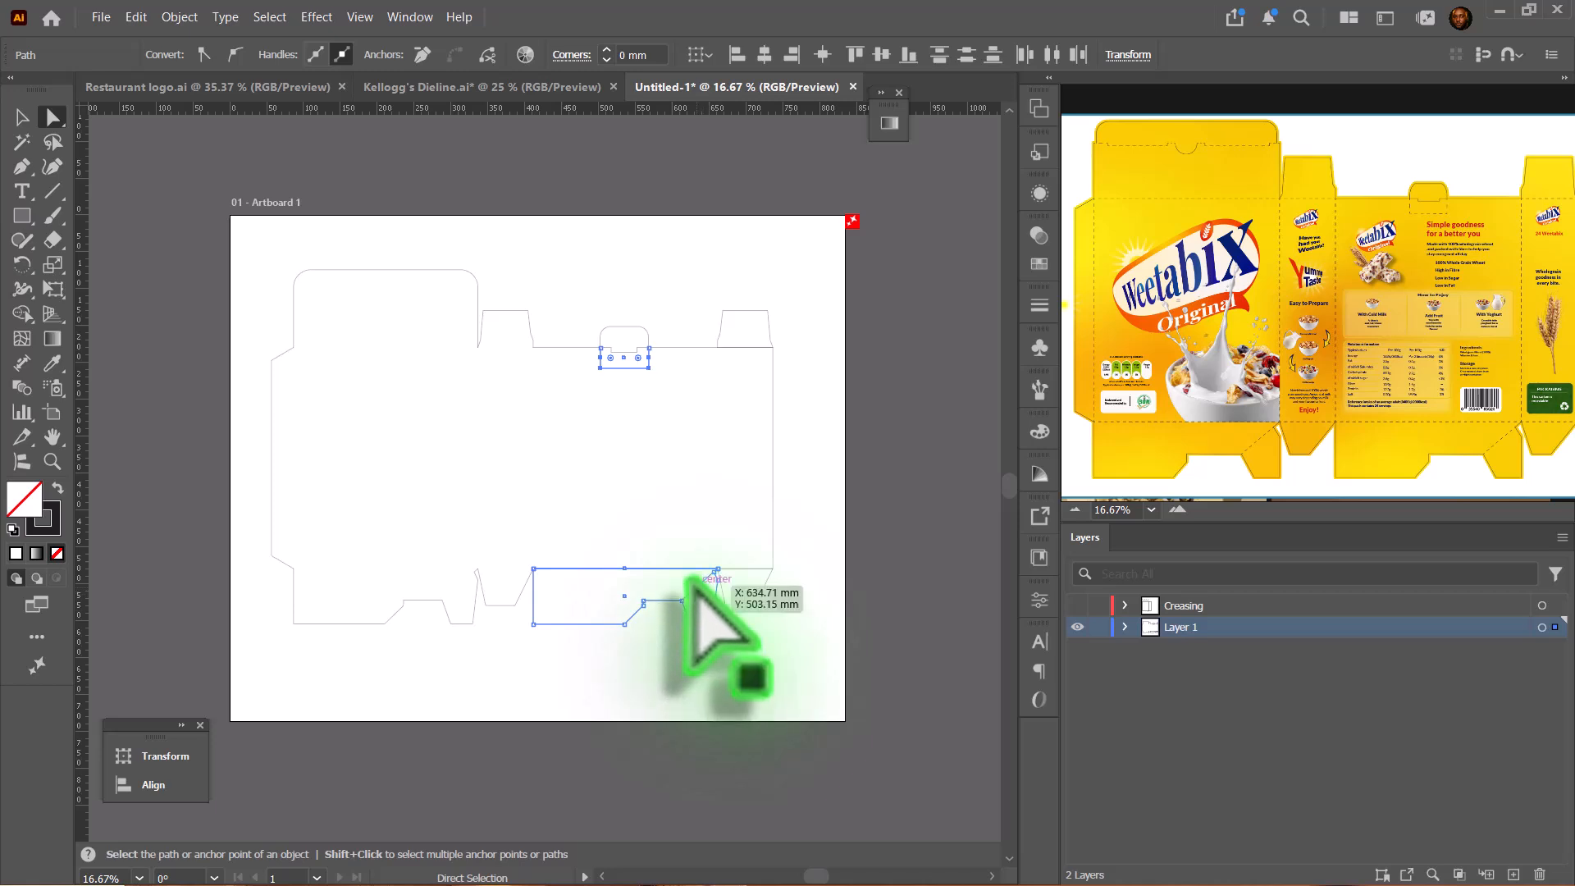
{"action": "key", "text": "ctrl"}
{"action": "key", "text": "ctrl+j"}
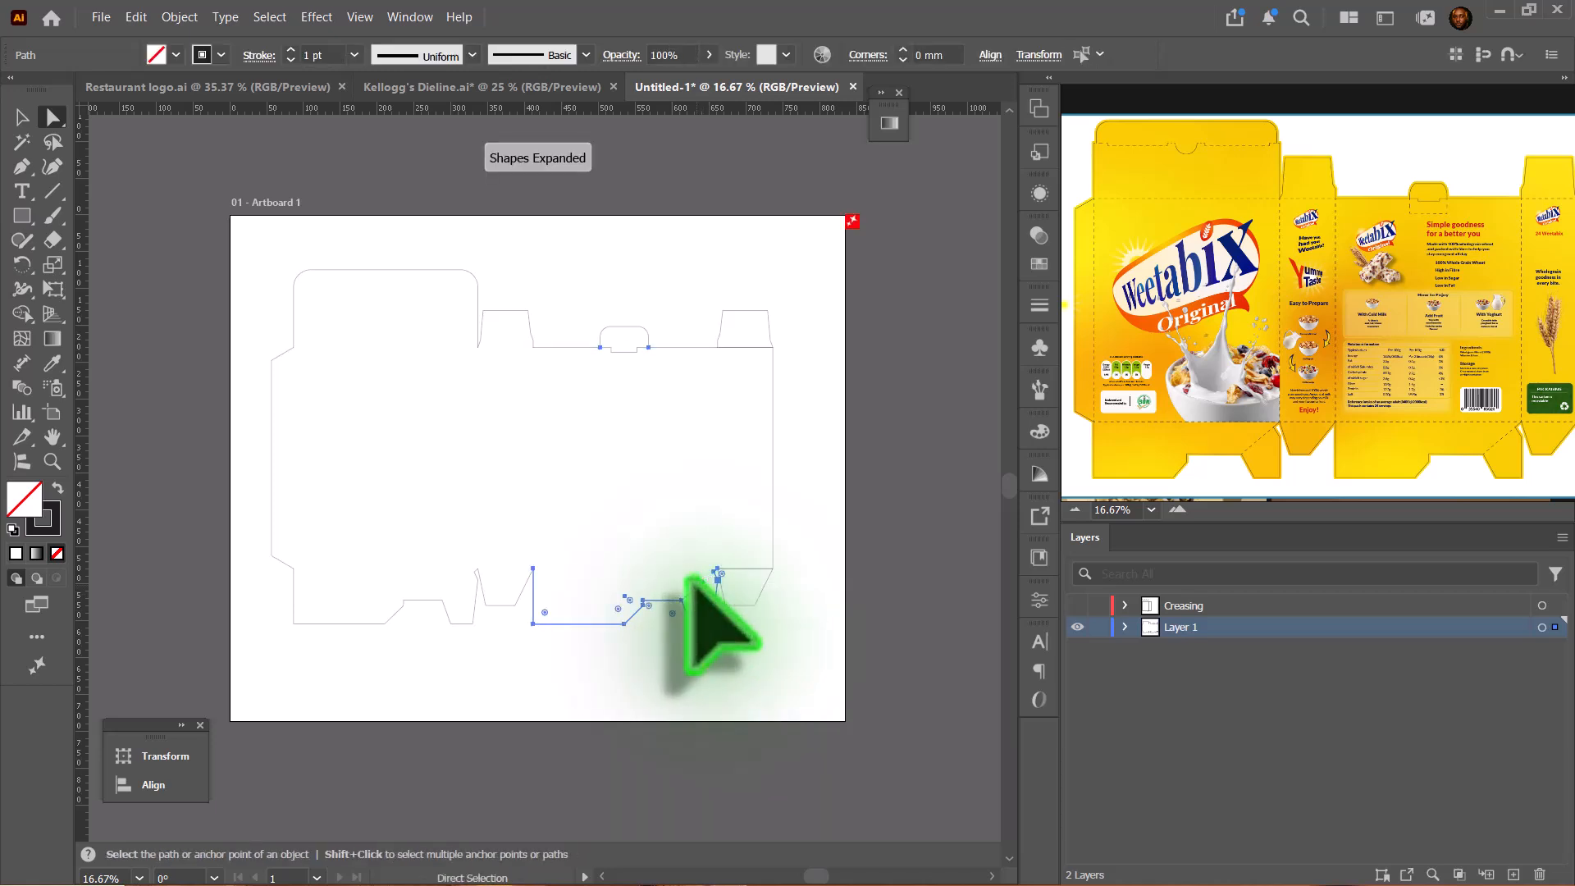
{"action": "left_click", "coordinate": [1078, 605]}
{"action": "left_click", "coordinate": [1204, 606]}
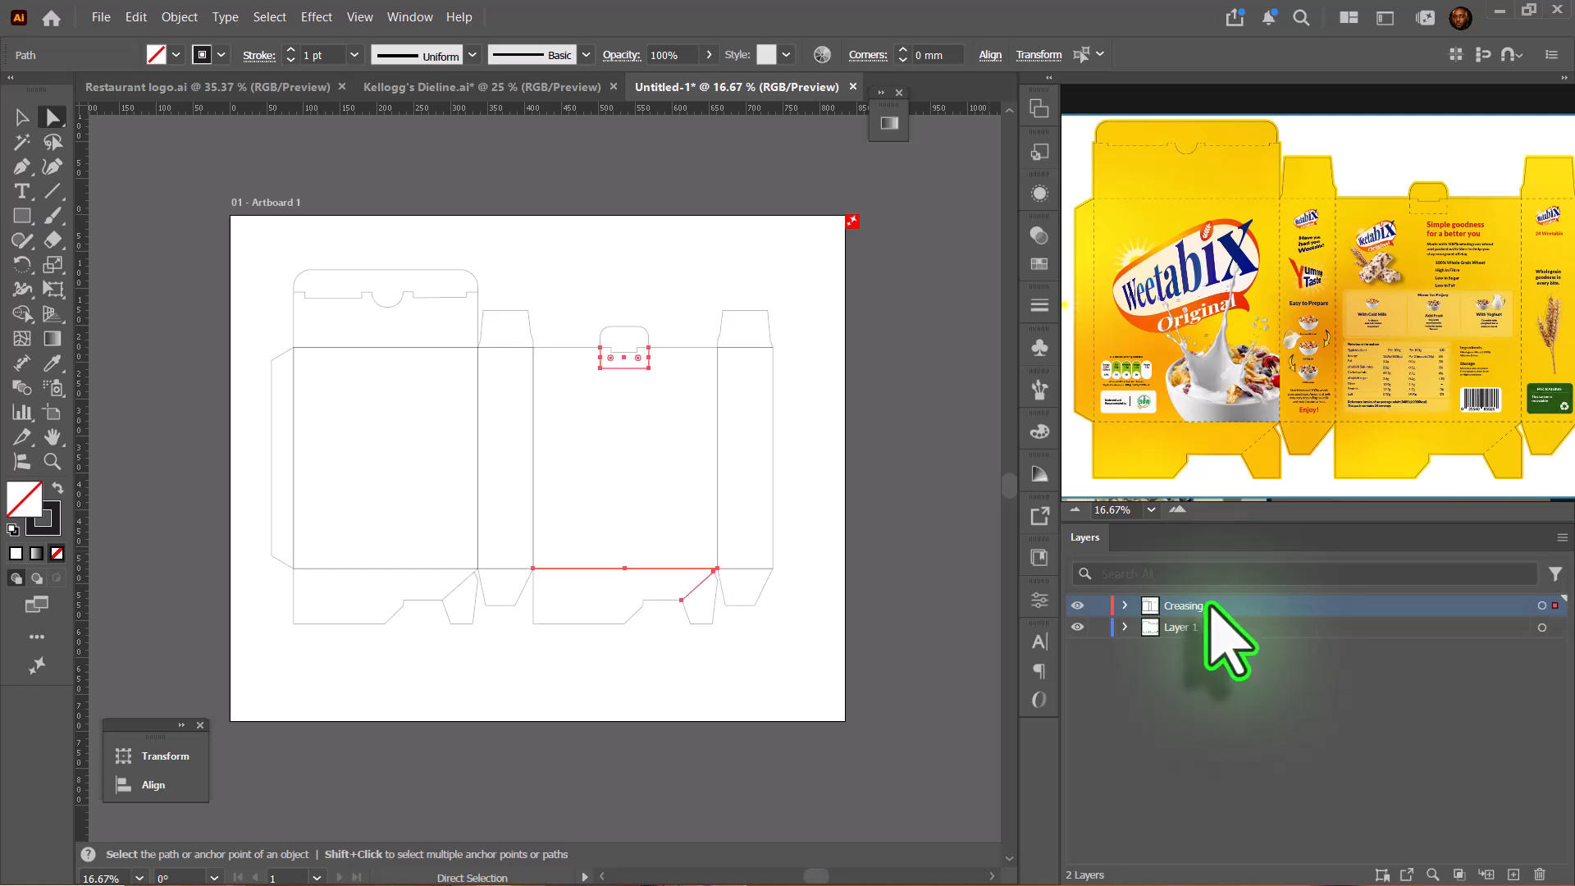
{"action": "left_click", "coordinate": [1083, 605]}
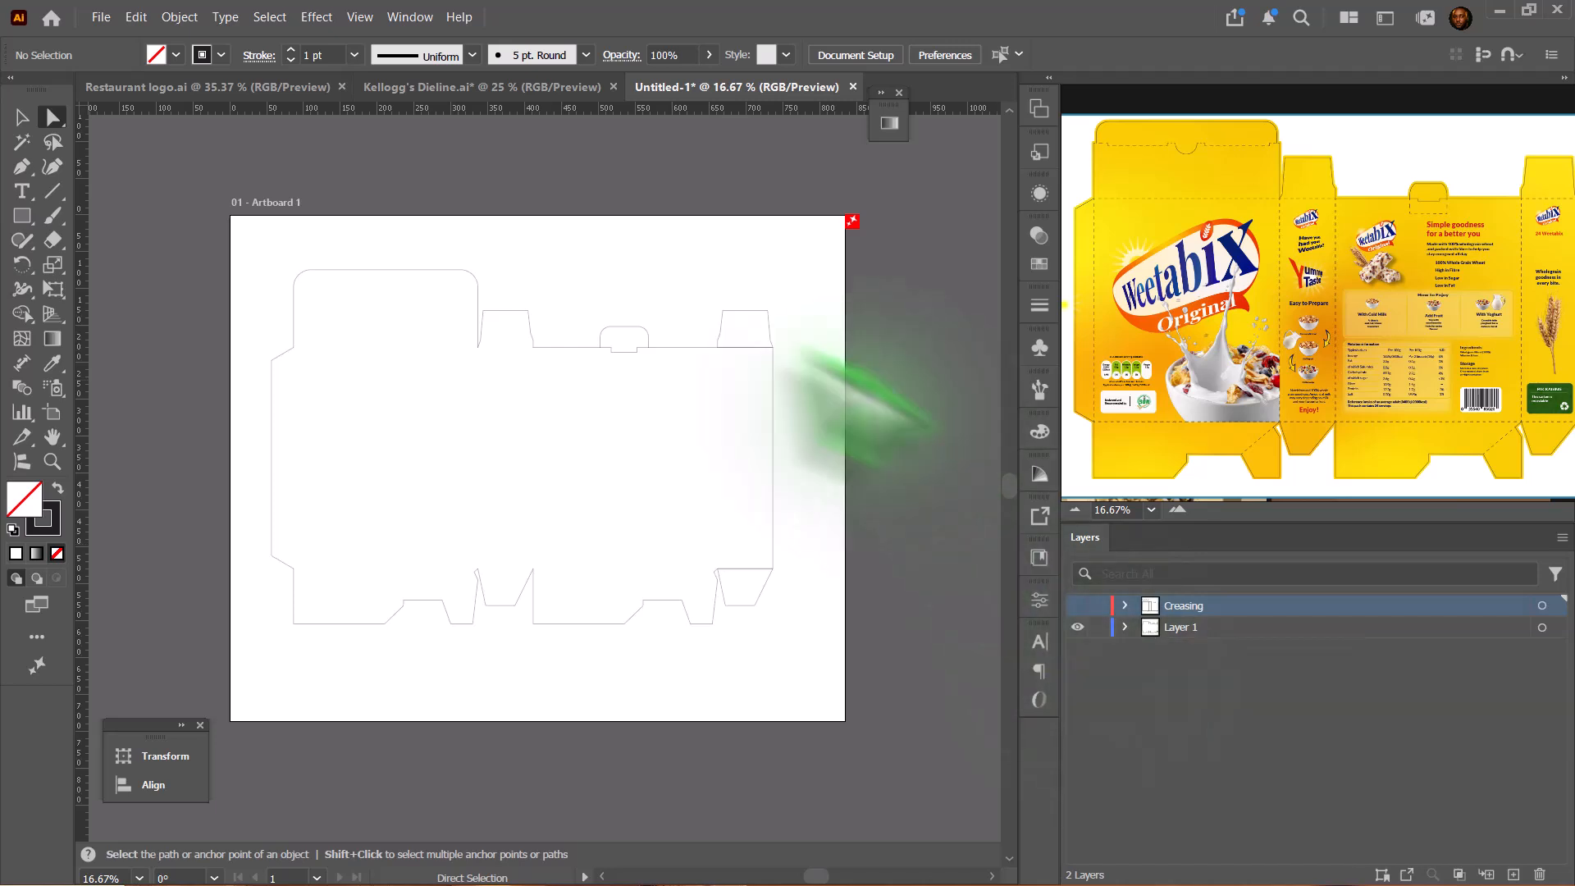
Cut the horizontal fold lines at the top and bottom of the outer side panel from Layer 1
{"action": "left_click", "coordinate": [744, 326]}
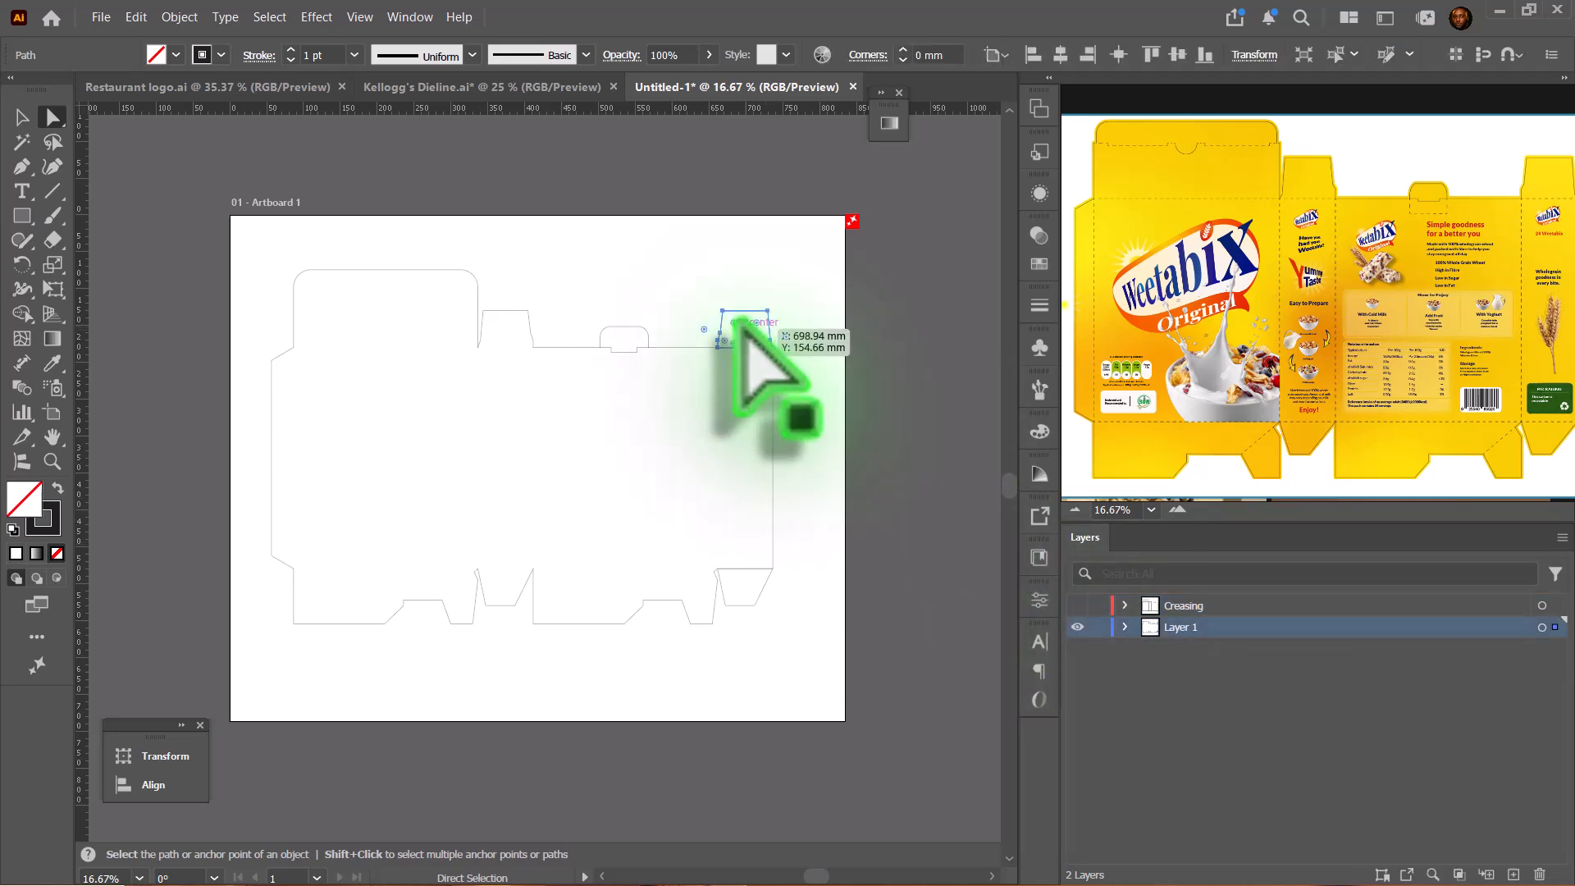
{"action": "left_click", "coordinate": [761, 267]}
{"action": "left_click_drag", "start_coordinate": [737, 318], "coordinate": [727, 577]}
{"action": "key", "text": "ctrl+z"}
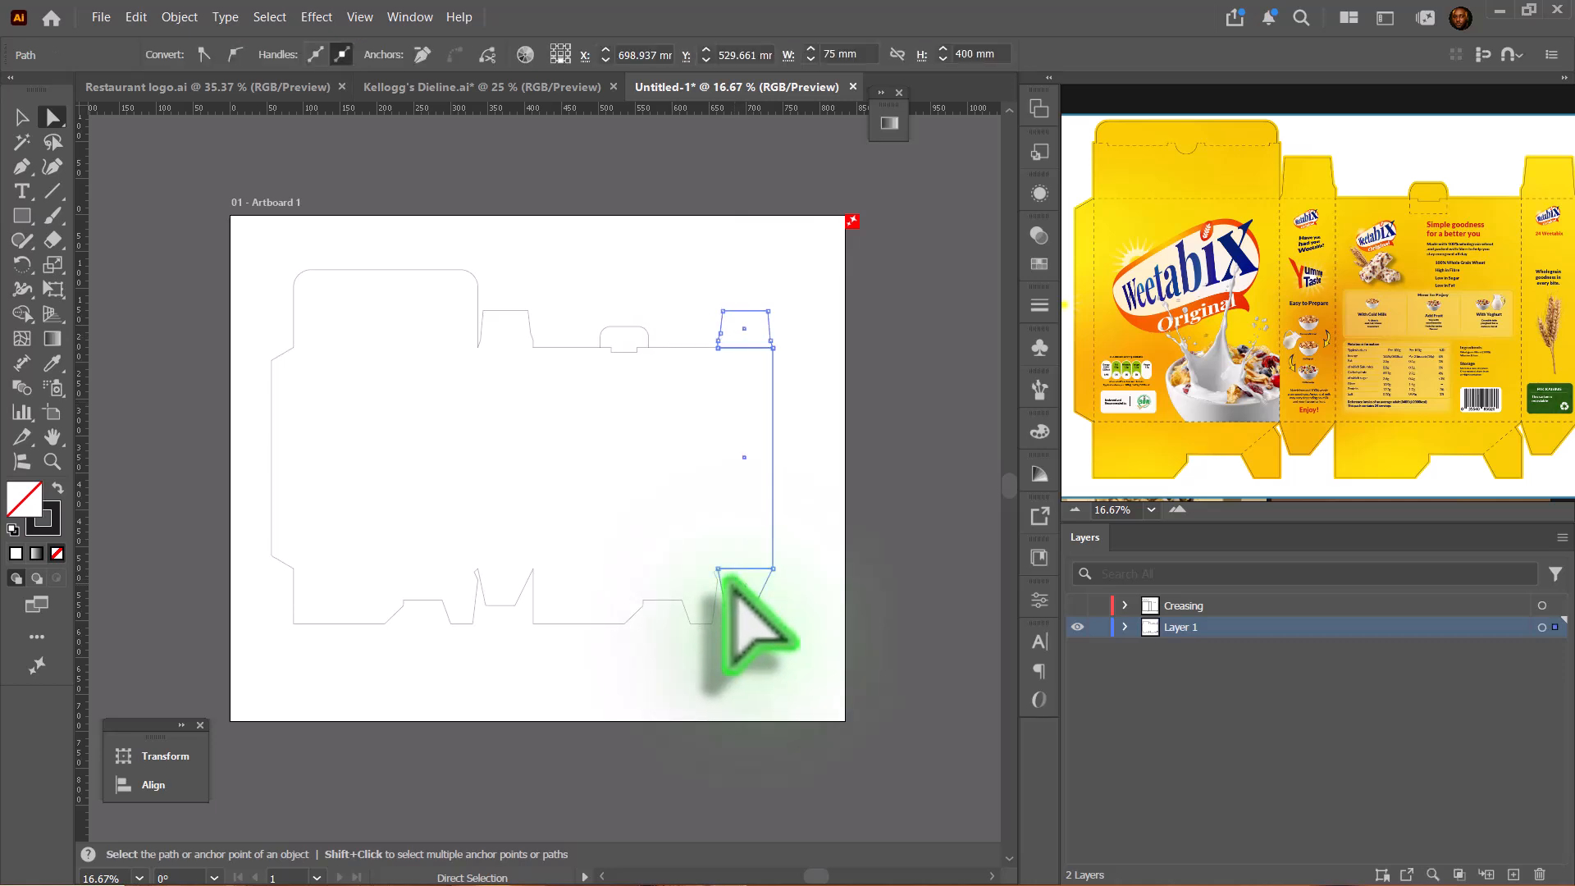
{"action": "left_click", "coordinate": [727, 578]}
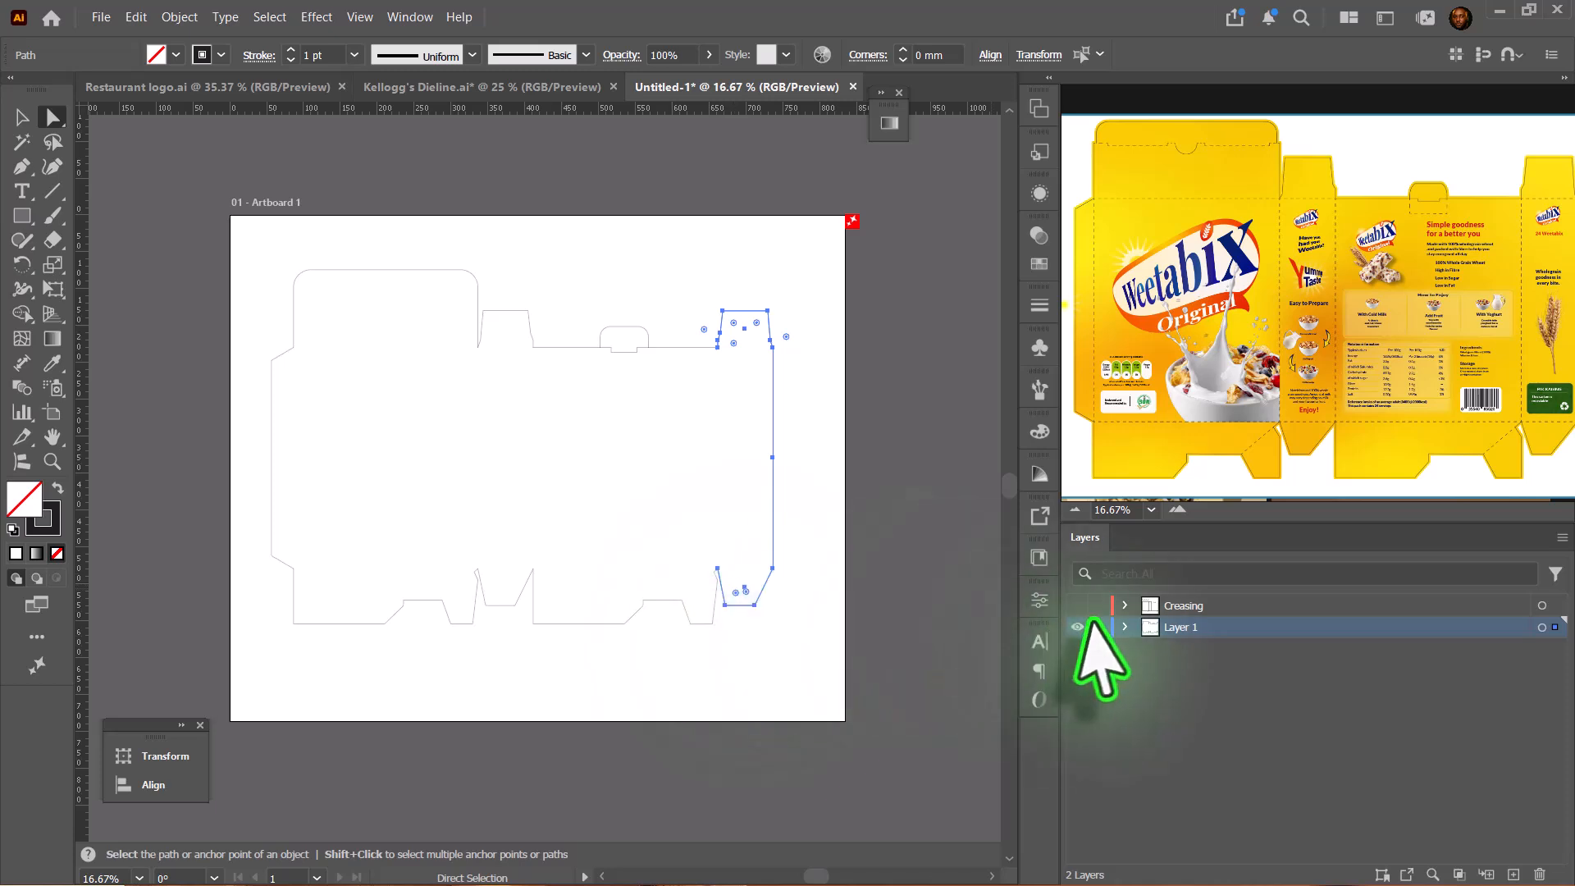
Paste the outer side panel's fold lines in place on the Creasing layer, then hide that layer
{"action": "left_click", "coordinate": [1077, 605]}
{"action": "left_click", "coordinate": [1178, 609]}
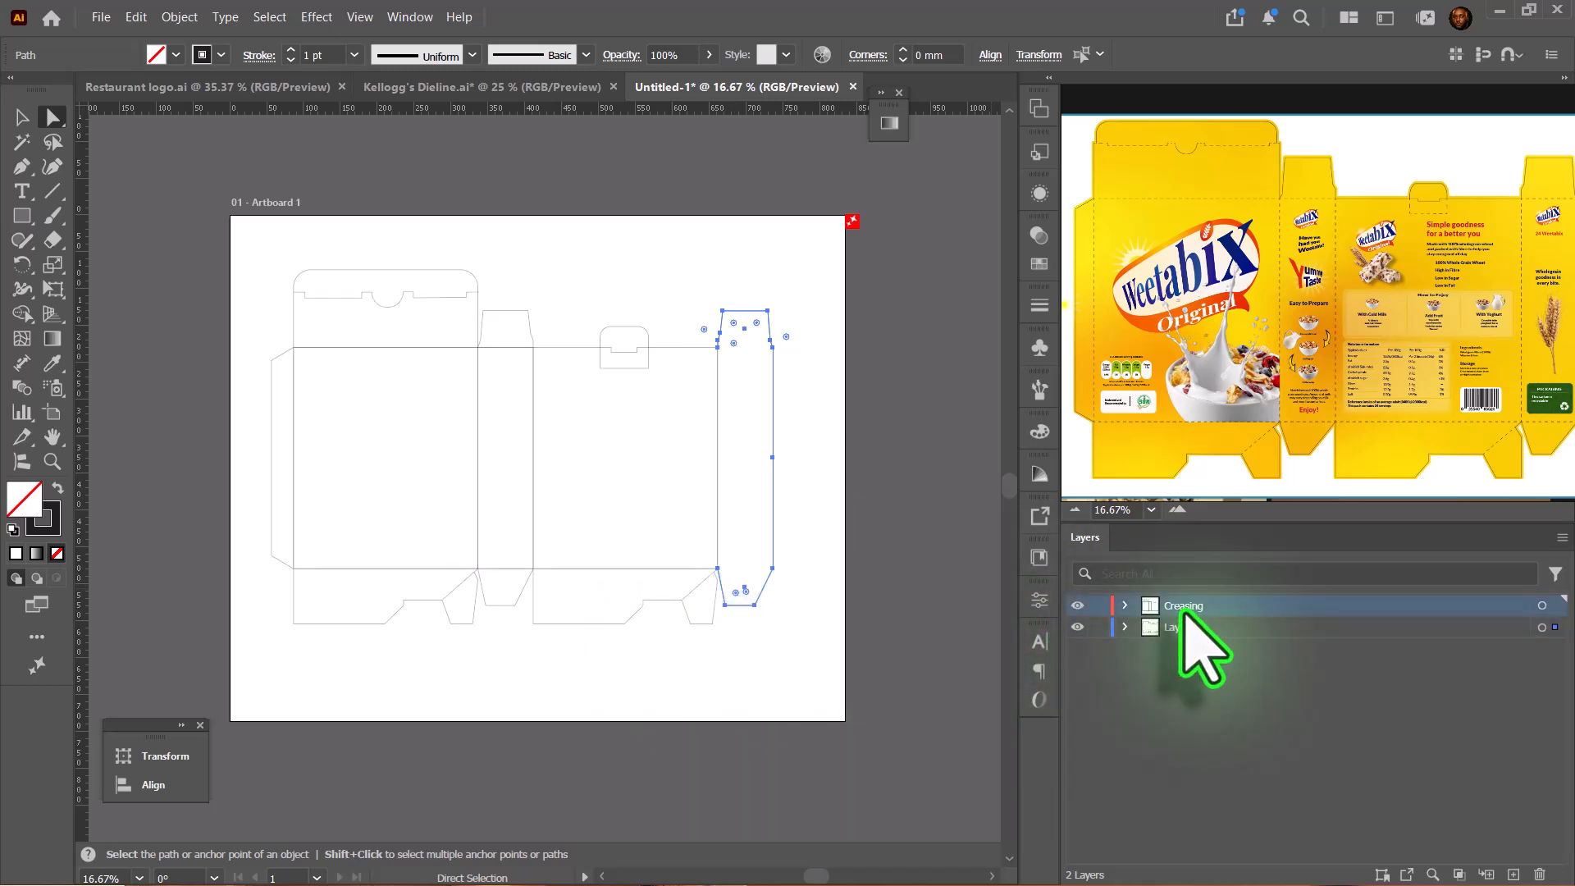
{"action": "key", "text": "v"}
{"action": "left_click", "coordinate": [909, 471]}
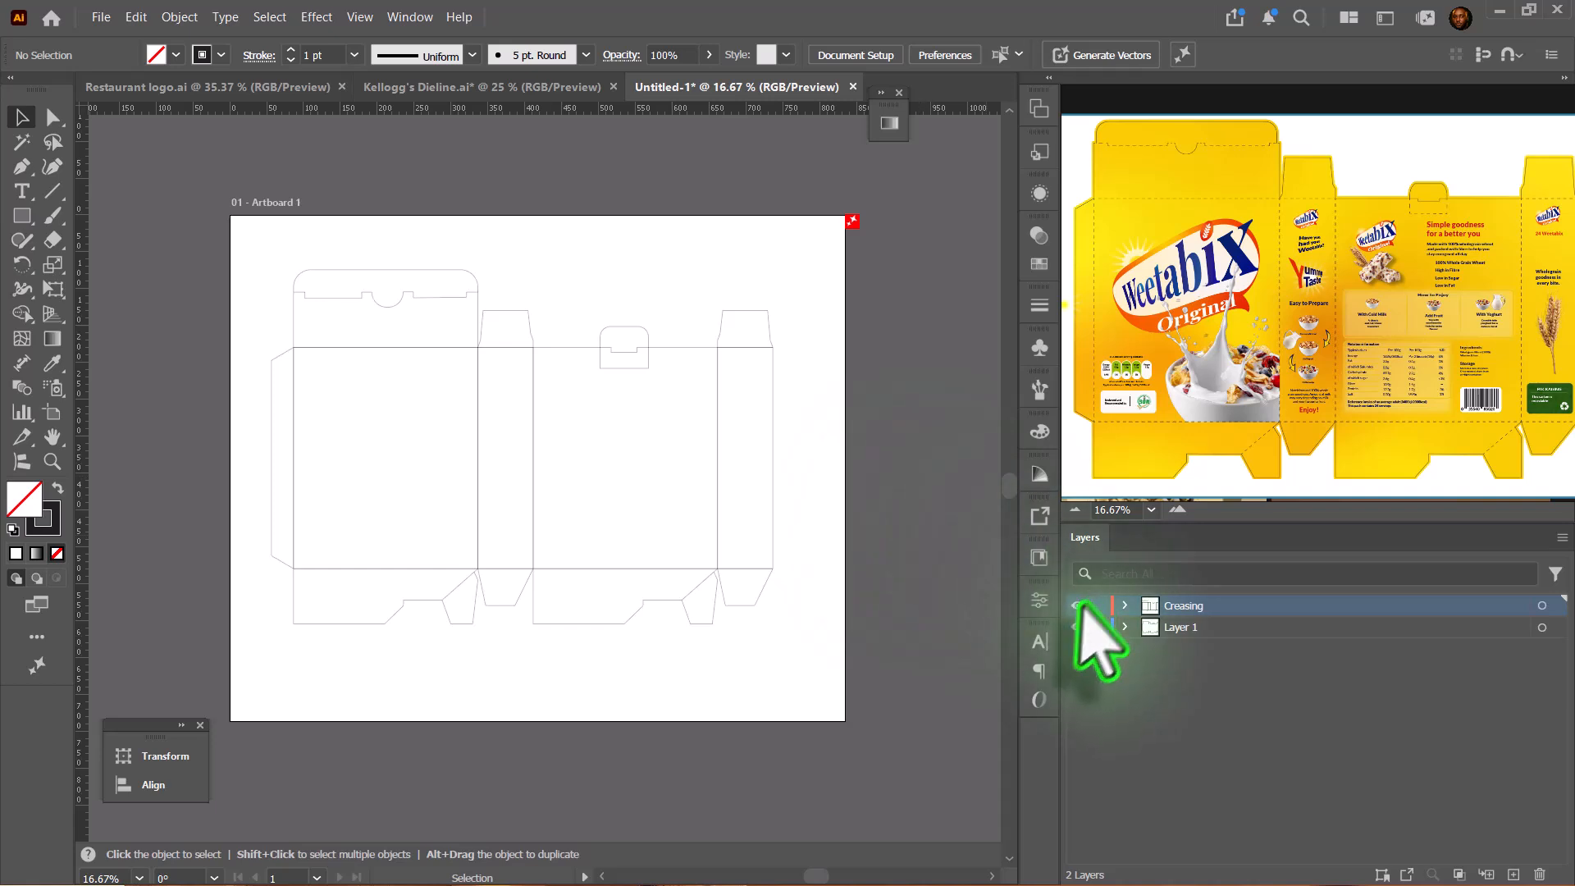
{"action": "left_click", "coordinate": [1078, 605]}
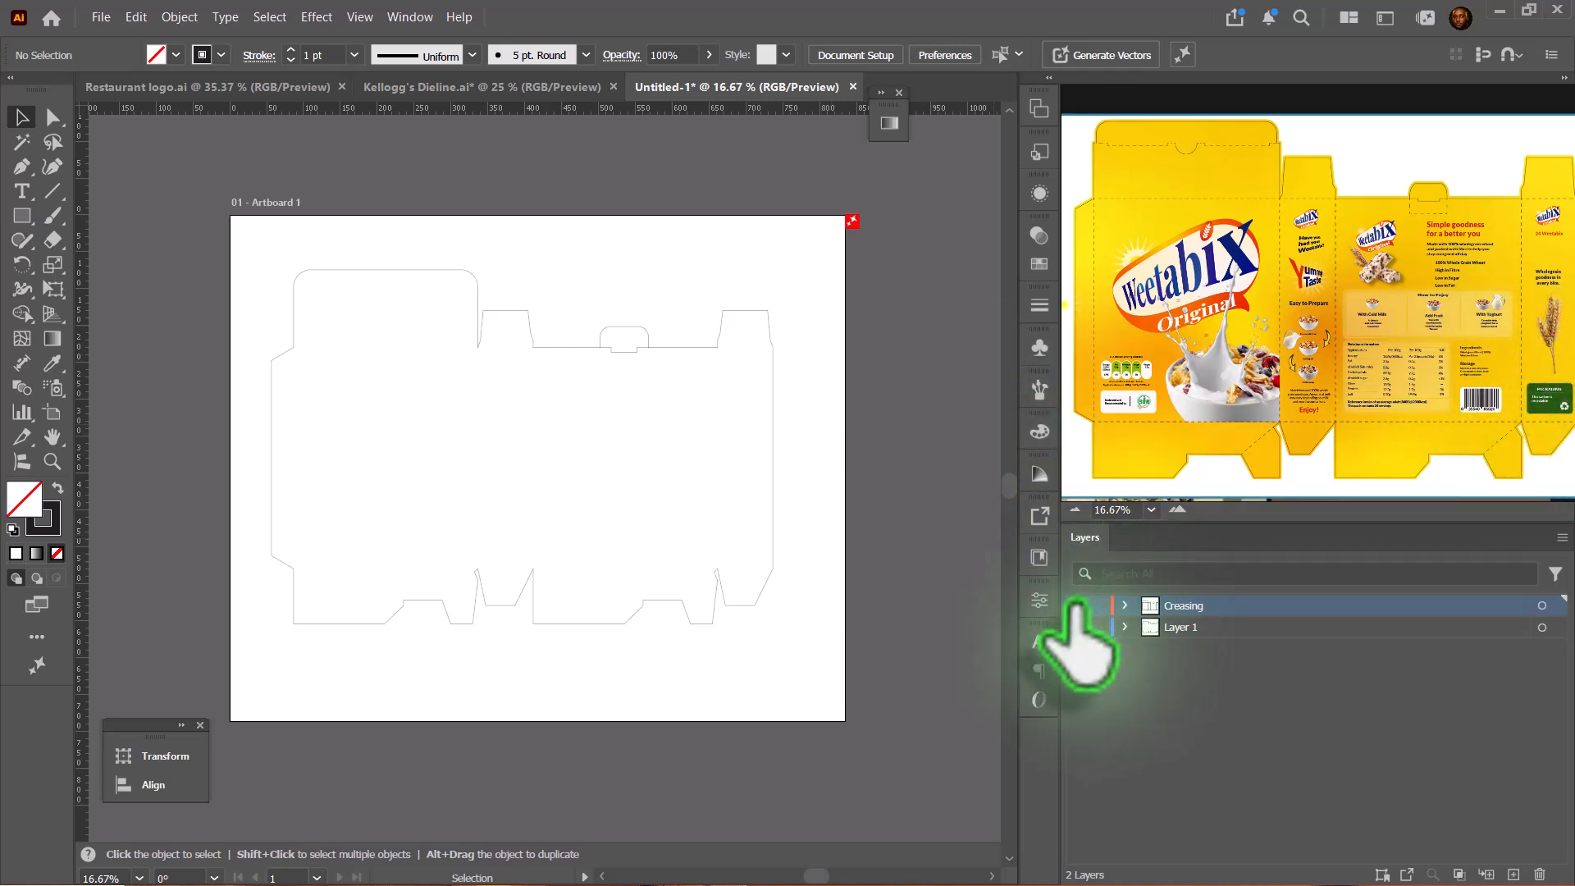
Rename Layer 1 as Dieline
{"action": "double_click", "coordinate": [1179, 627]}
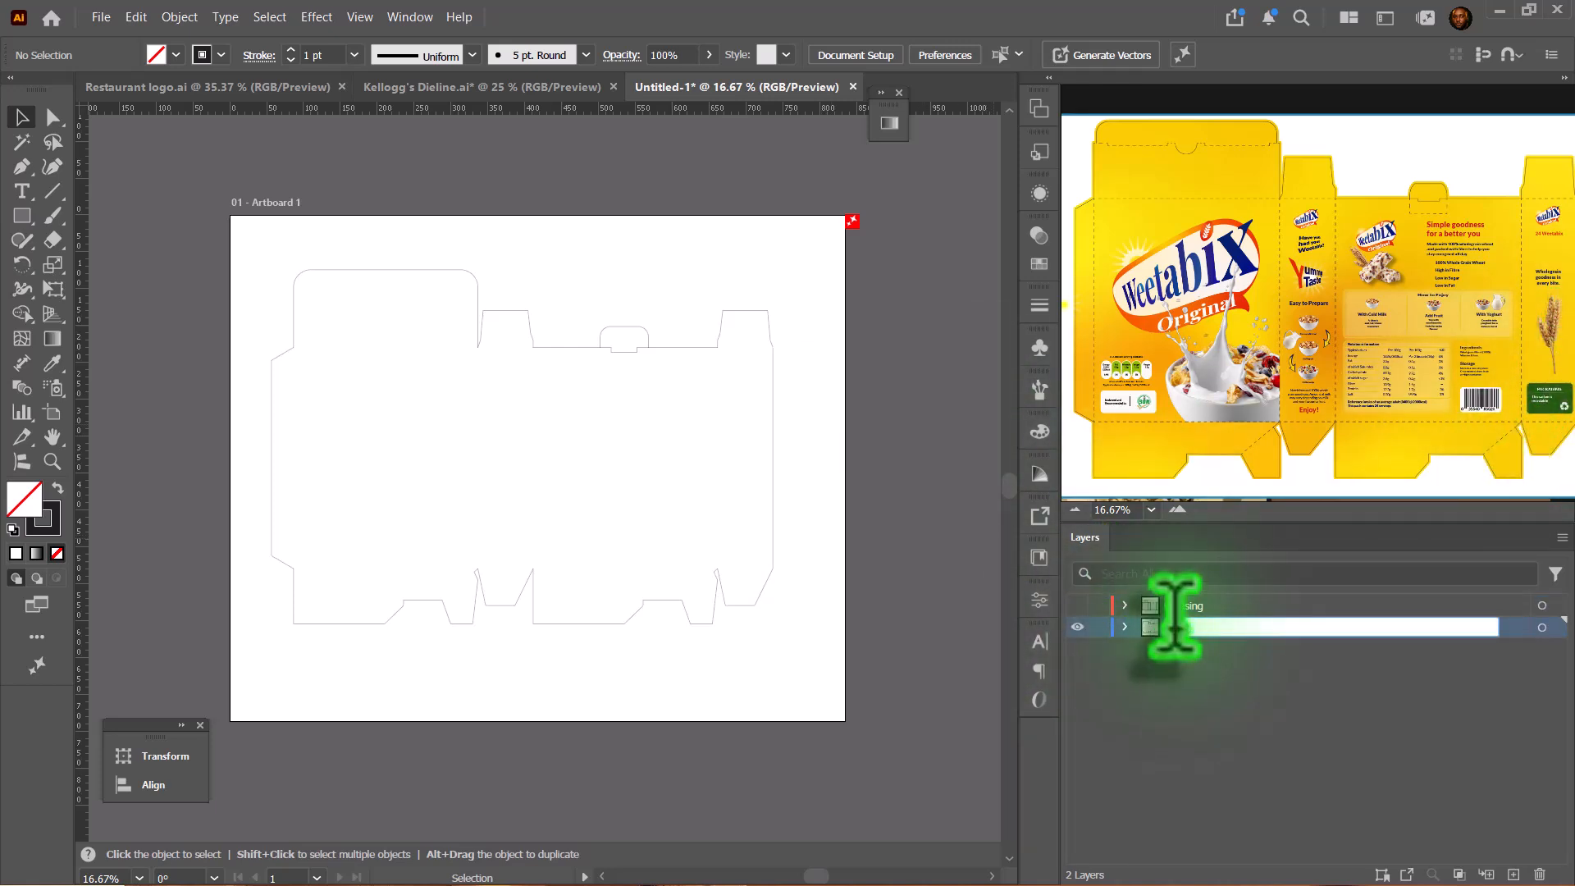
{"action": "type", "text": "Dieline"}
{"action": "key", "text": "Return"}
Show the Creasing layer and give all its paths a dashed stroke
{"action": "left_click", "coordinate": [1223, 611]}
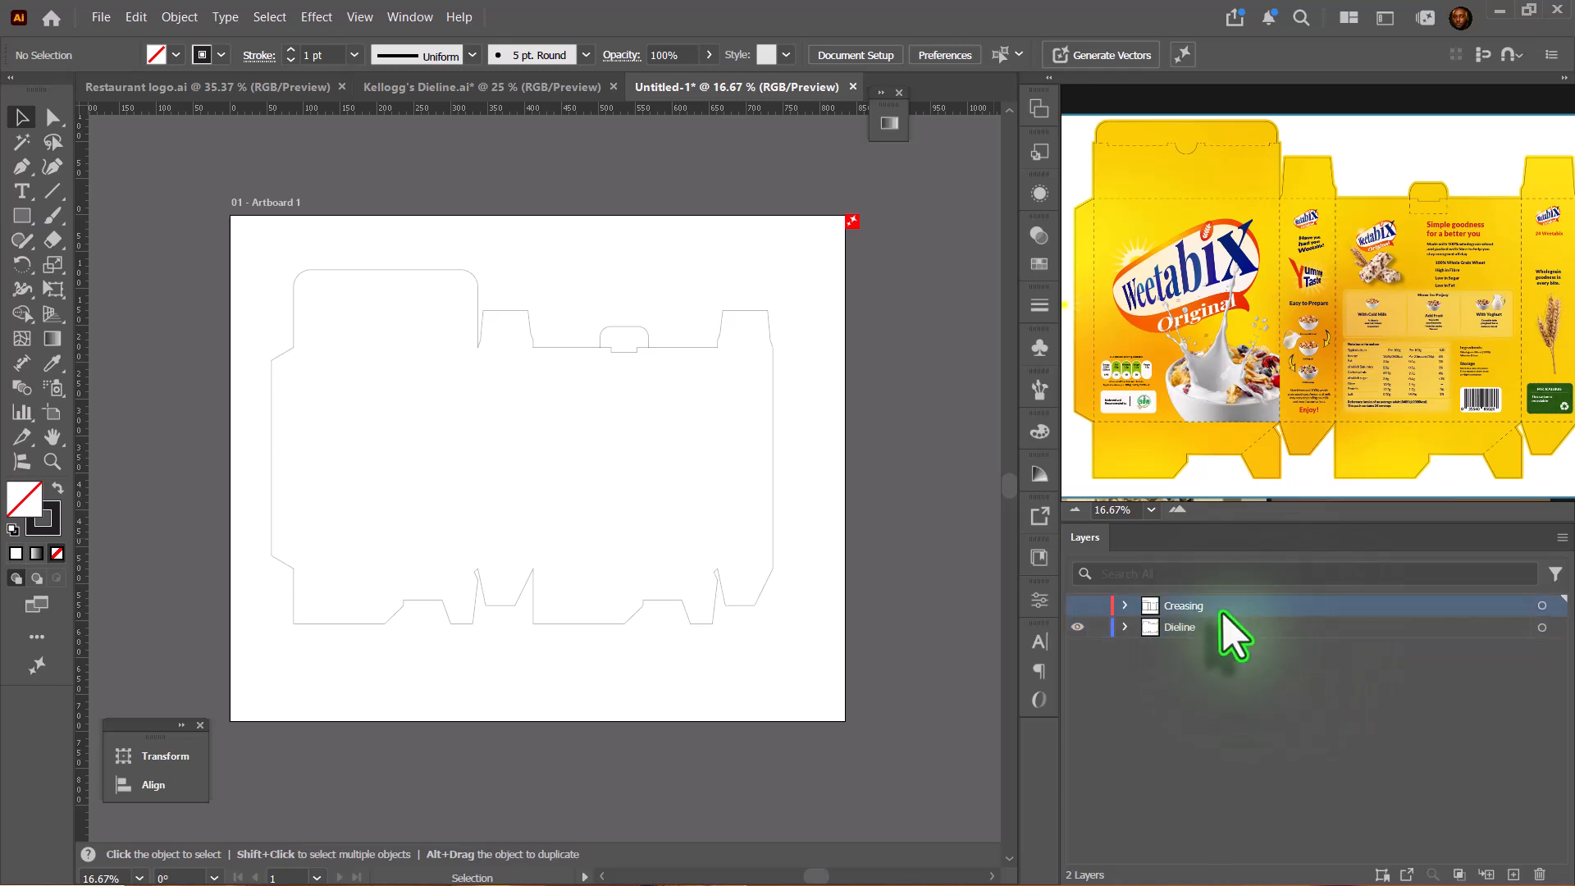
{"action": "left_click", "coordinate": [1078, 606]}
{"action": "left_click", "coordinate": [1542, 605]}
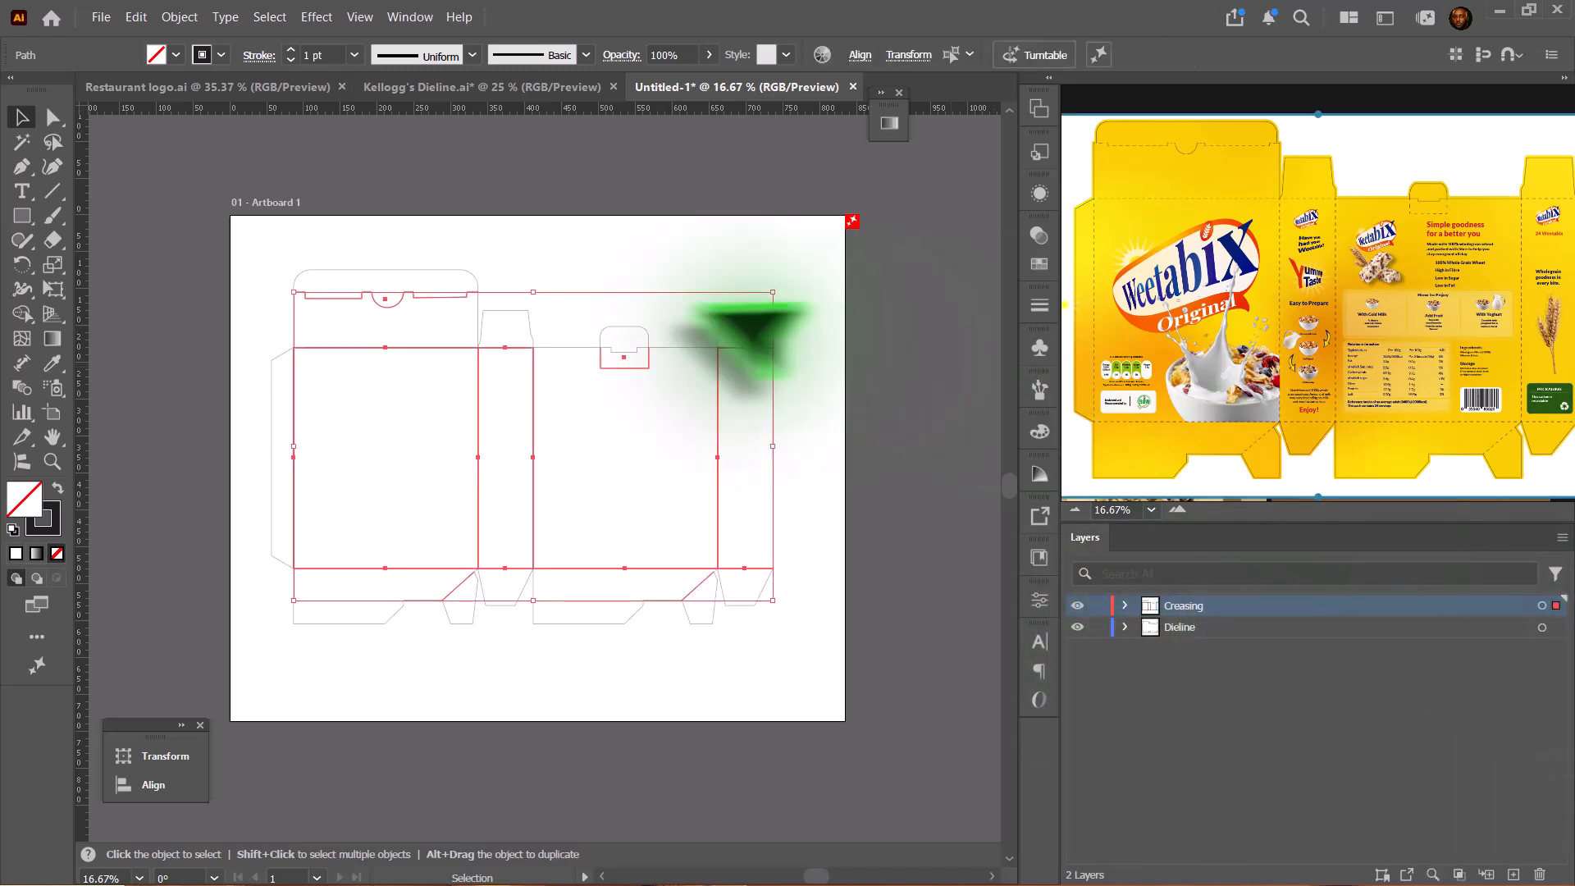
{"action": "left_click", "coordinate": [51, 525]}
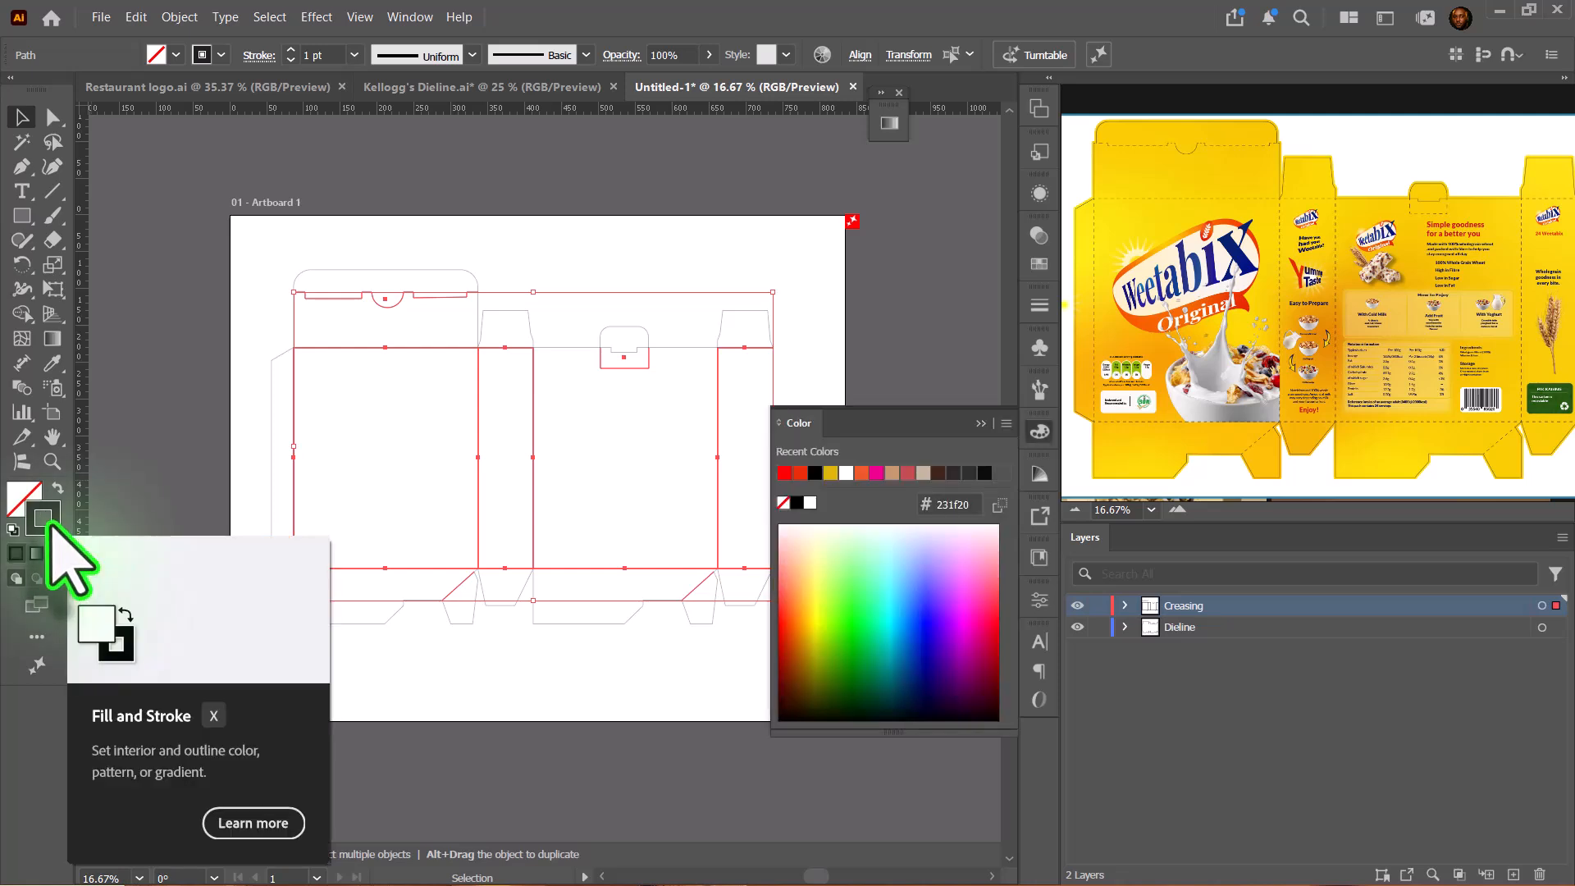
{"action": "left_click", "coordinate": [259, 55]}
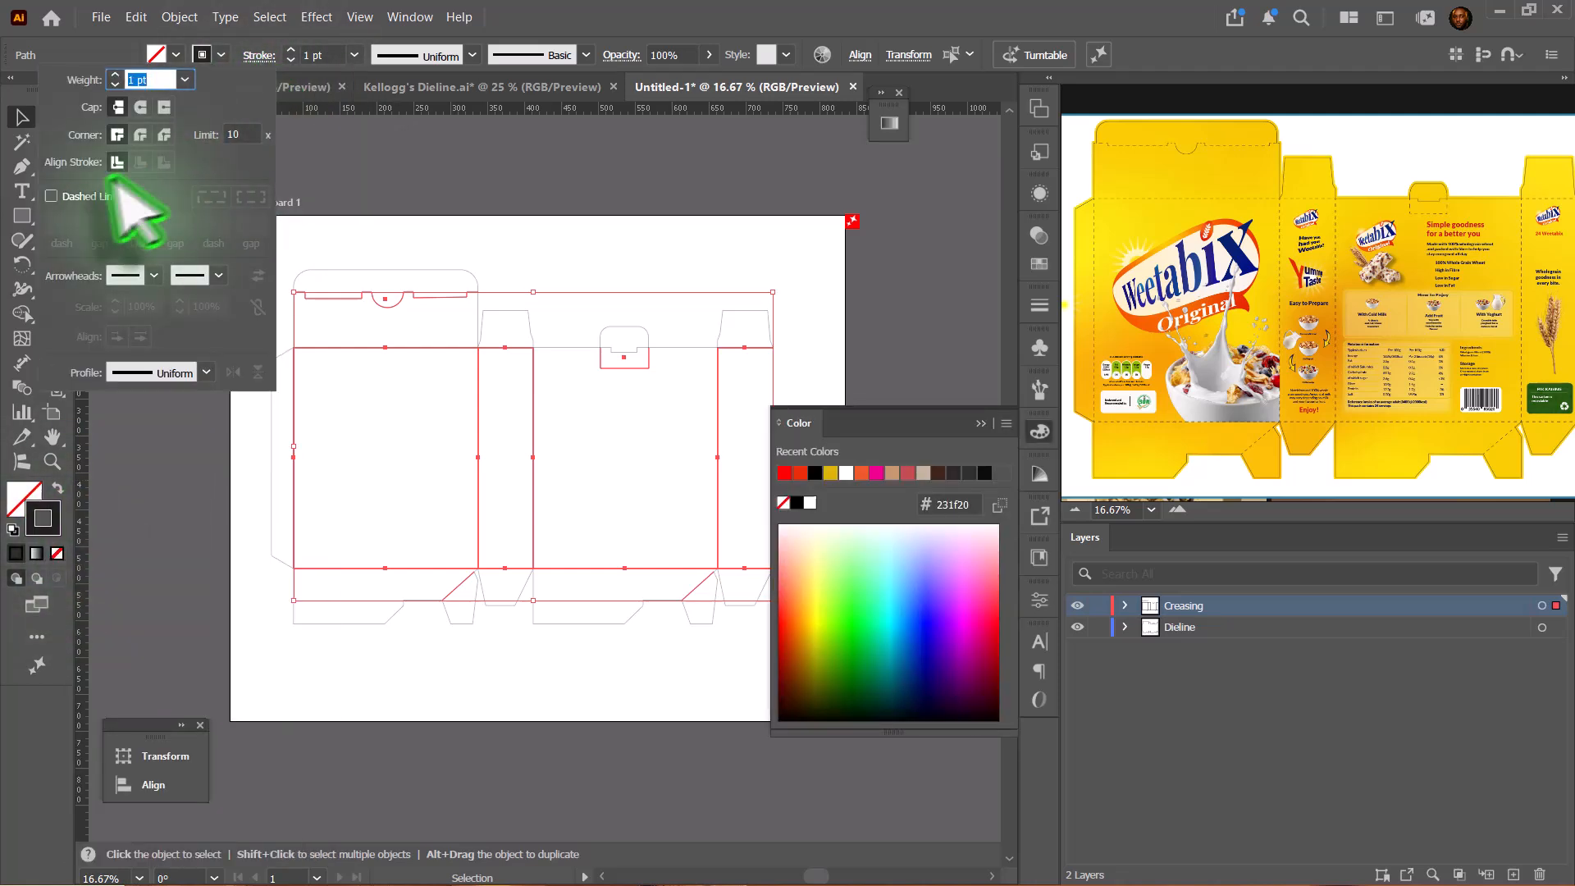
{"action": "left_click", "coordinate": [51, 197]}
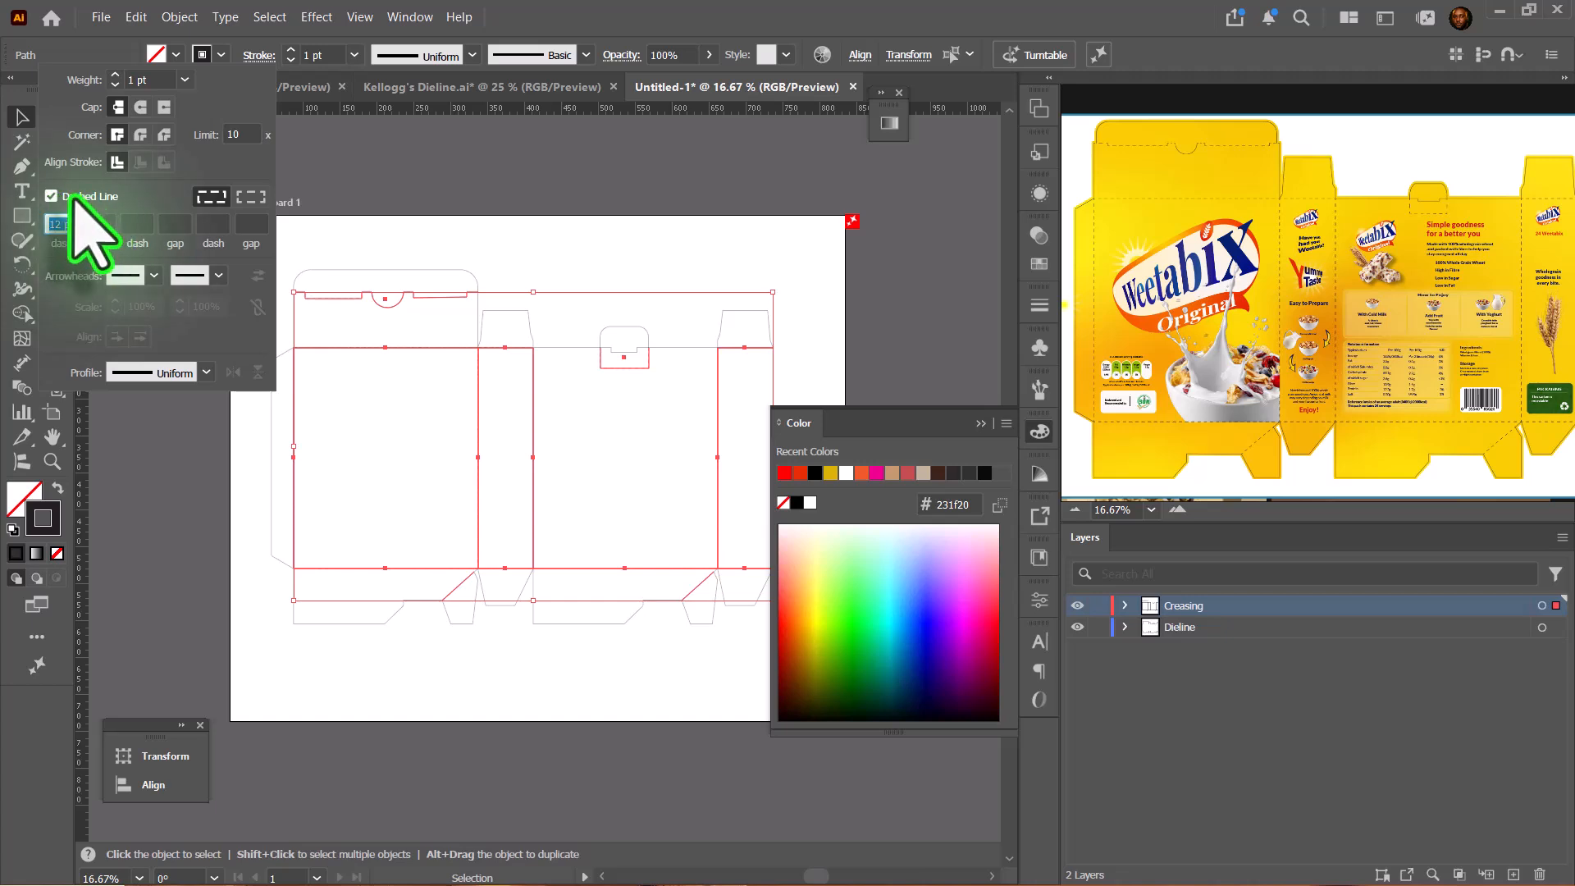
{"action": "left_click", "coordinate": [60, 221]}
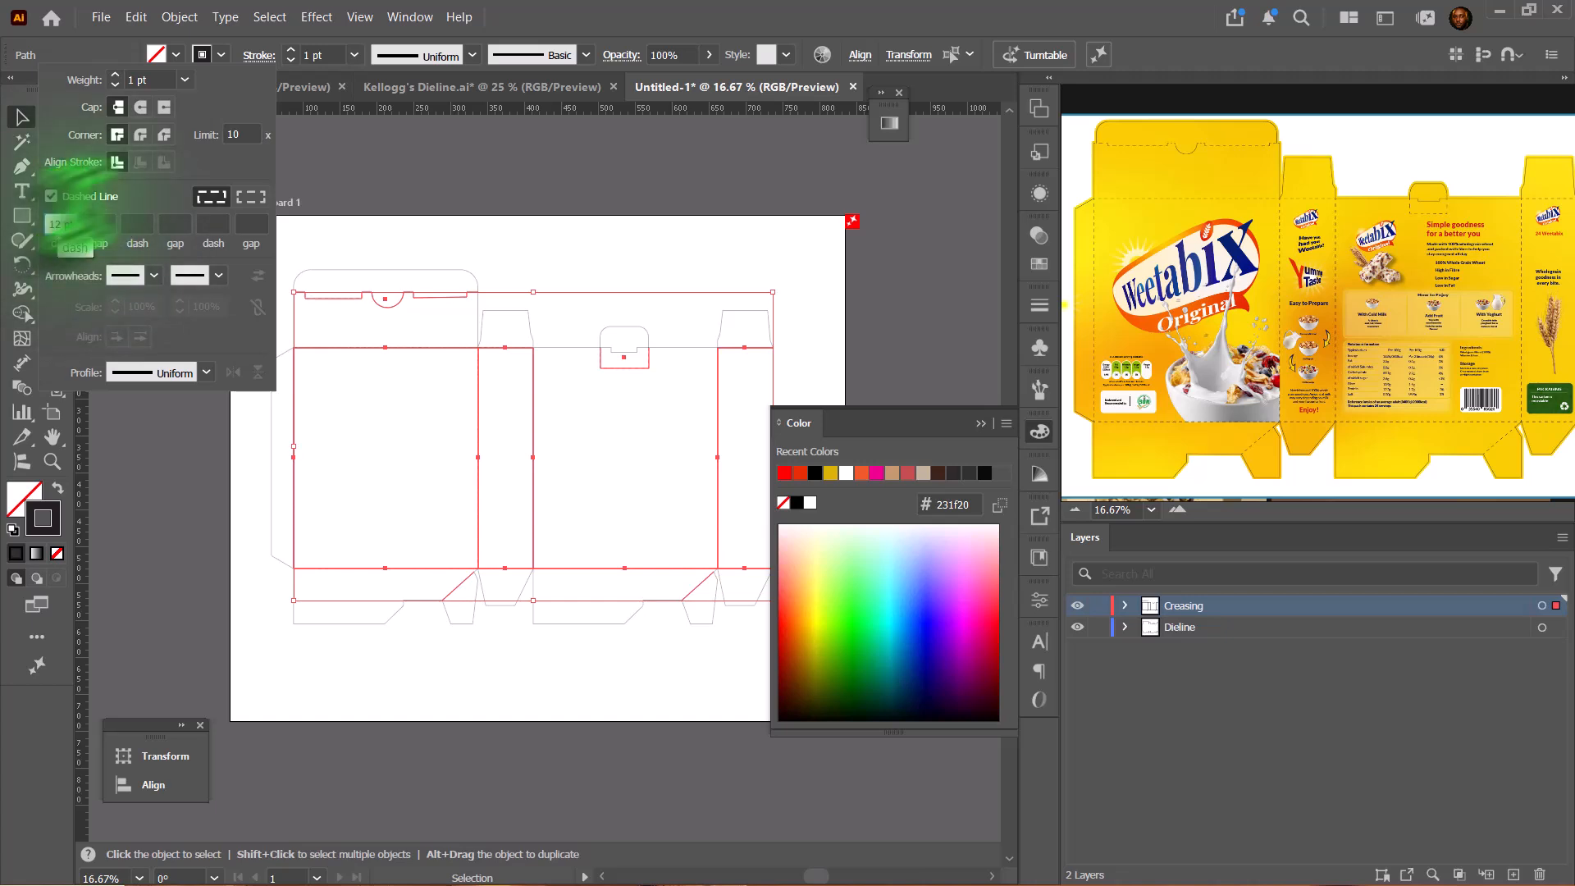
{"action": "left_click", "coordinate": [545, 147]}
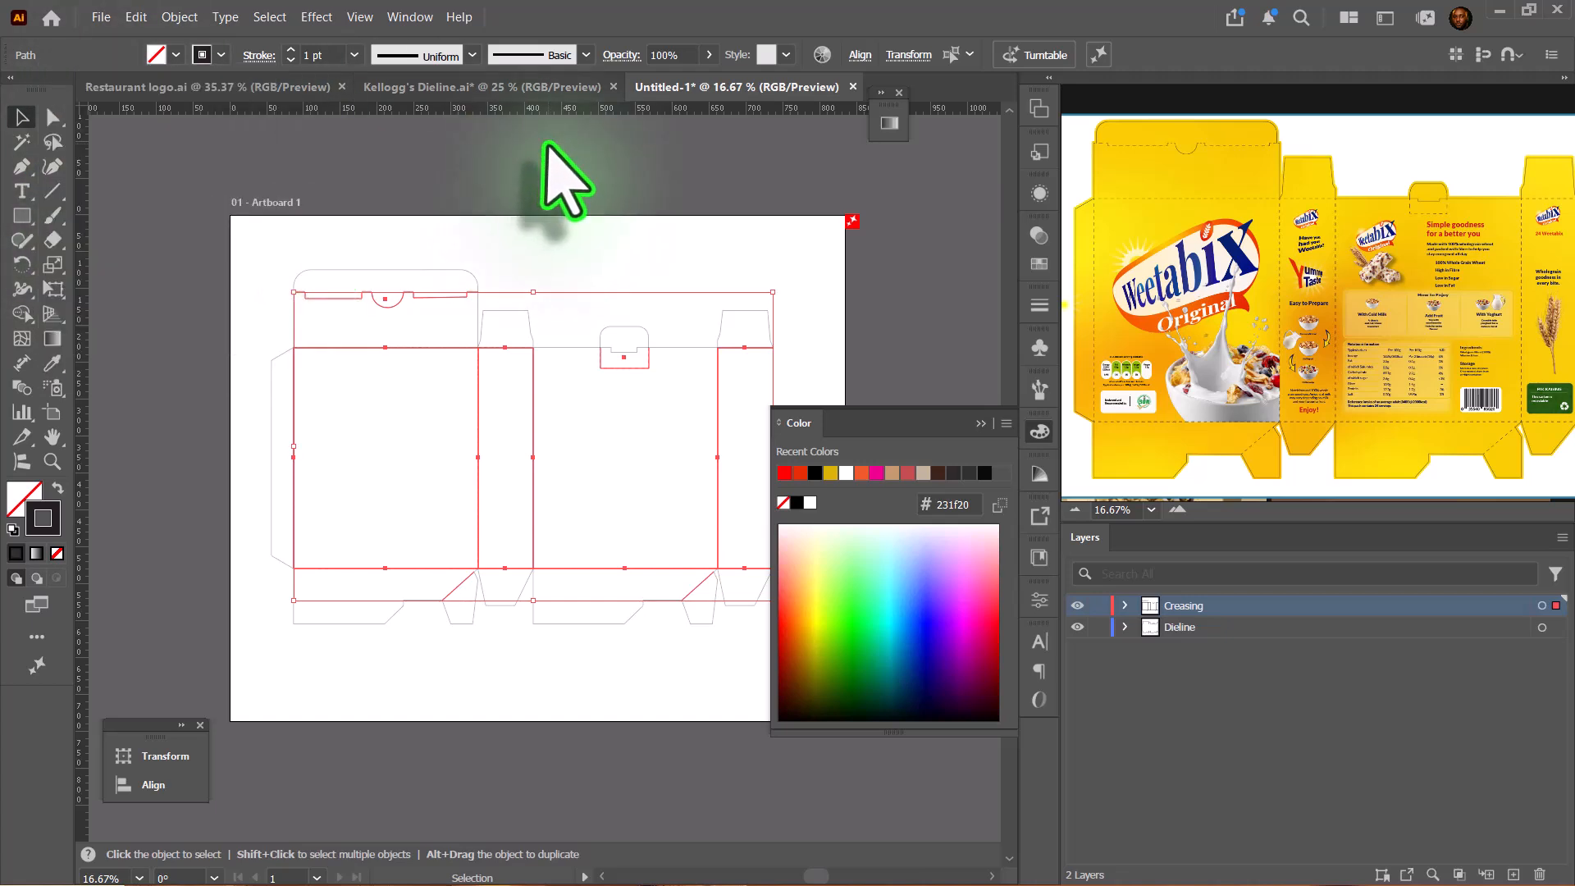
{"action": "left_click", "coordinate": [538, 135]}
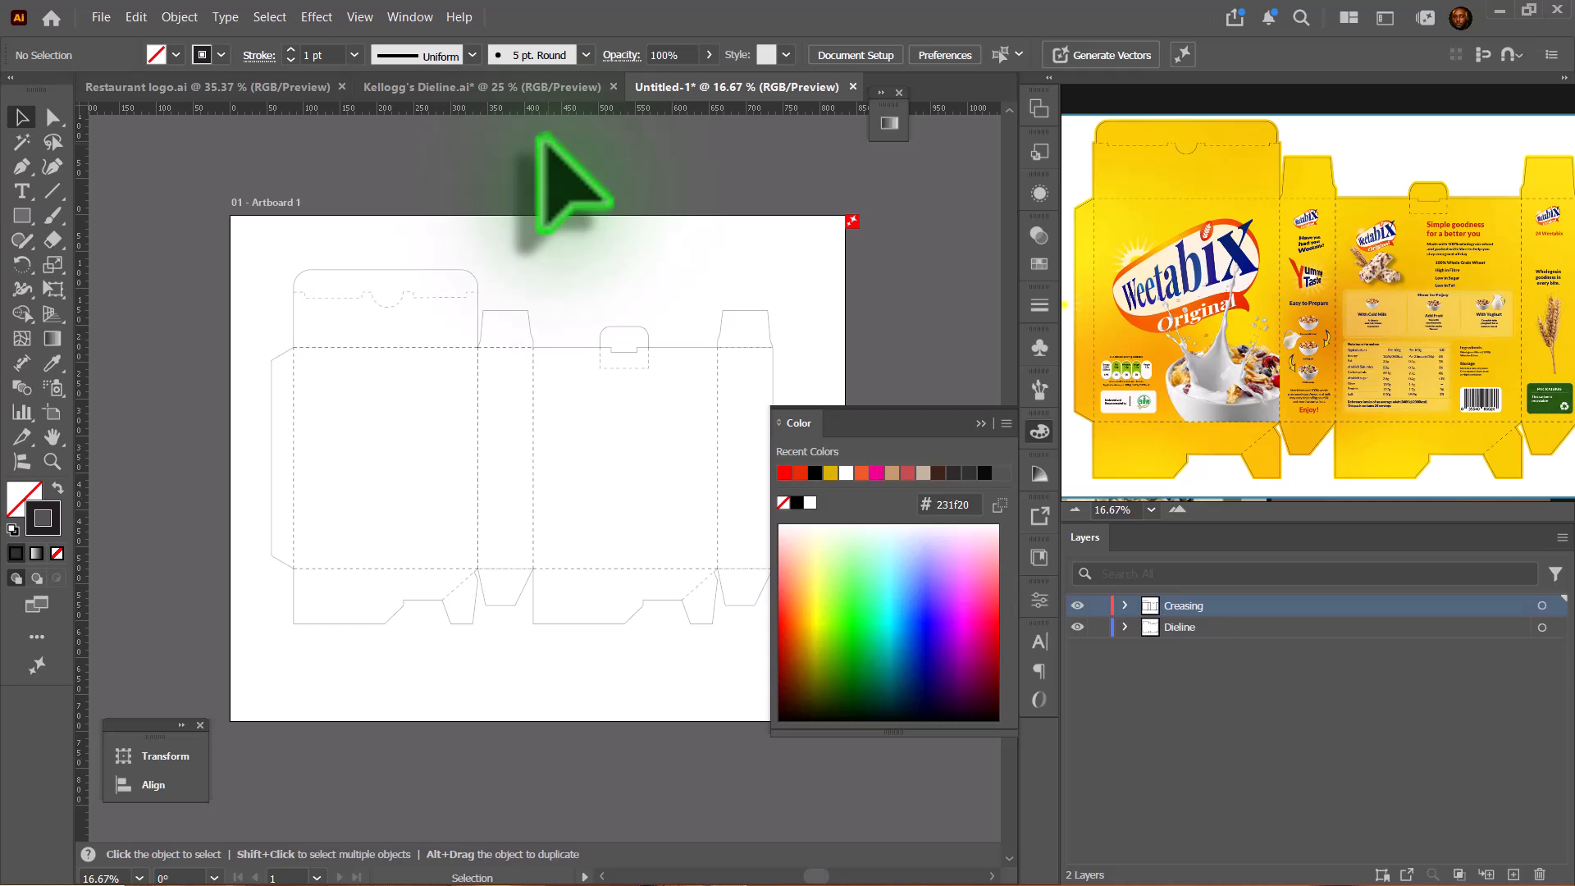
{"action": "left_click", "coordinate": [980, 422]}
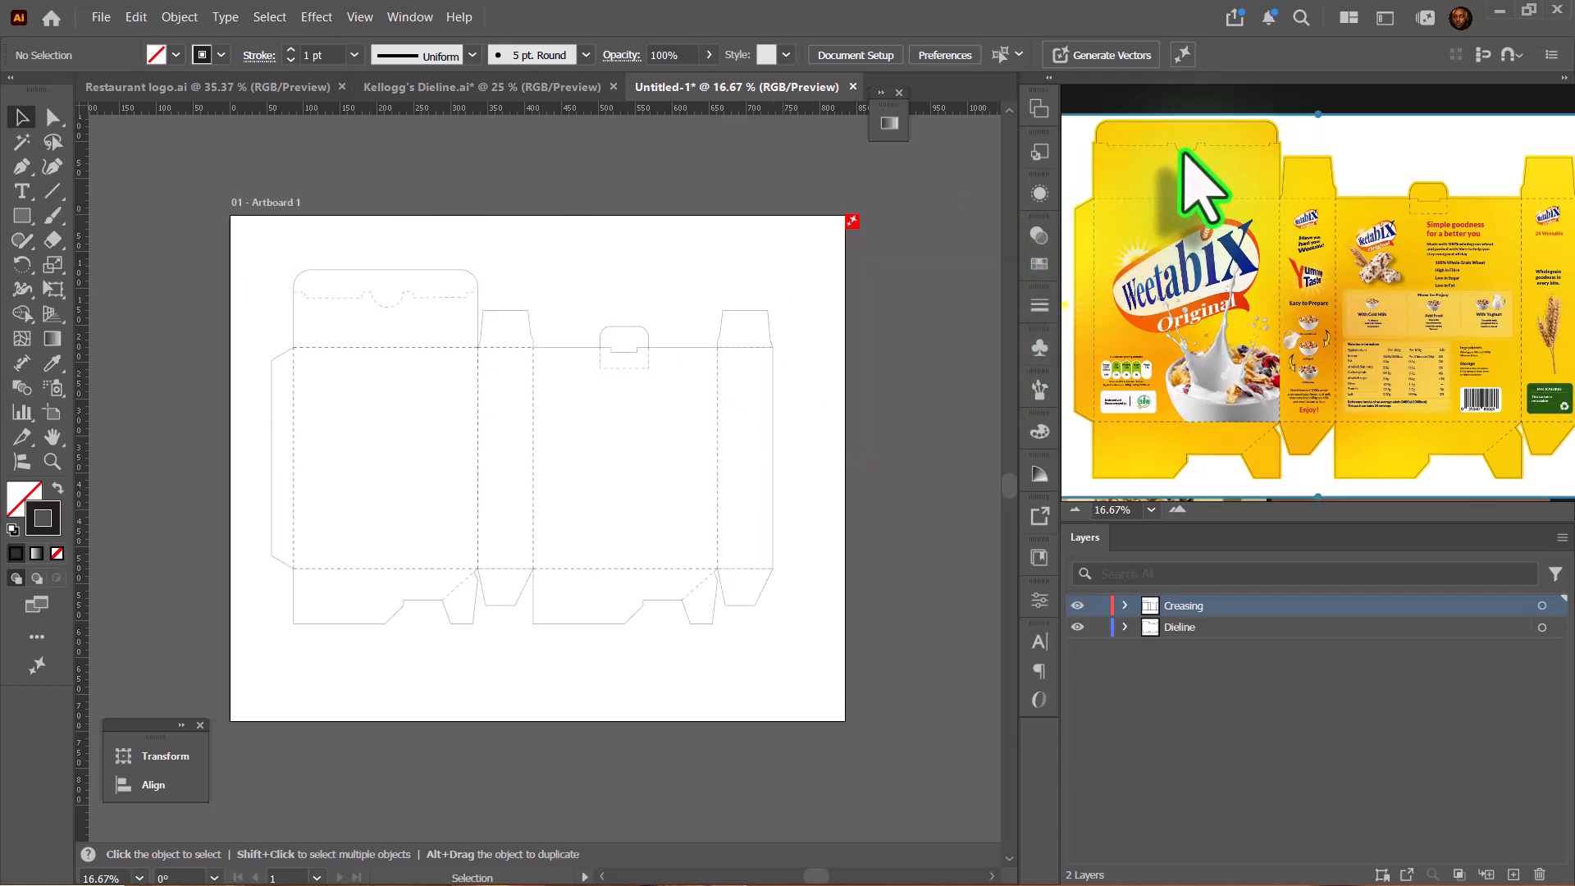
Add an anchor point on the lid's notched crease line just outside each end of the semicircular notch
{"action": "left_click", "coordinate": [384, 300]}
{"action": "key", "text": "ctrl+plus"}
{"action": "key", "text": "ctrl+plus"}
{"action": "key", "text": "ctrl+plus"}
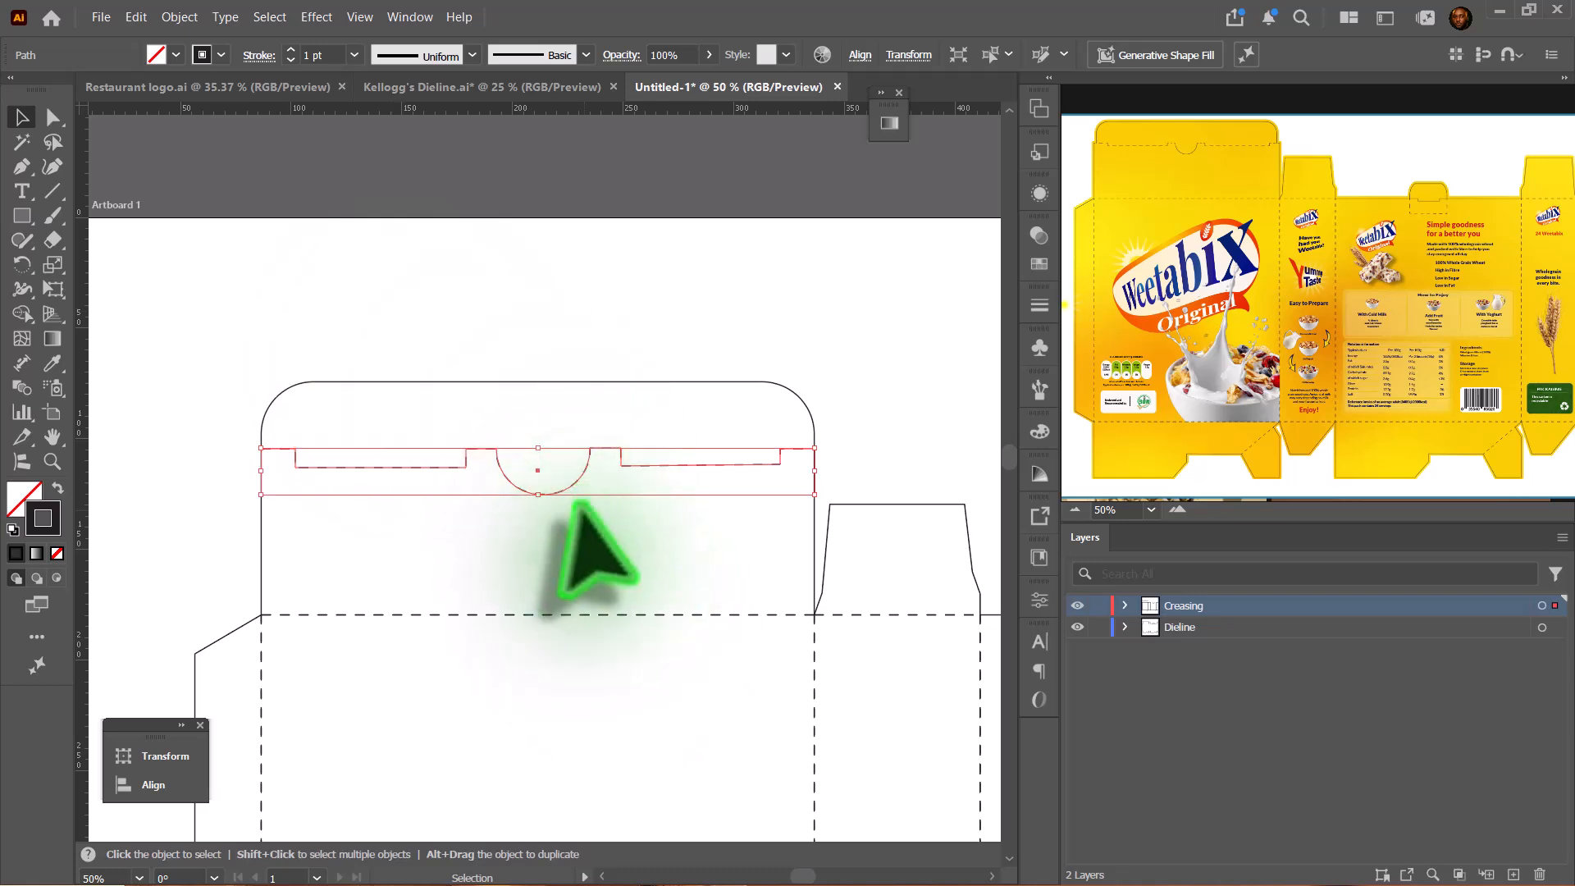
{"action": "key", "text": "ctrl+plus"}
{"action": "key", "text": "ctrl+plus"}
{"action": "key", "text": "ctrl+plus"}
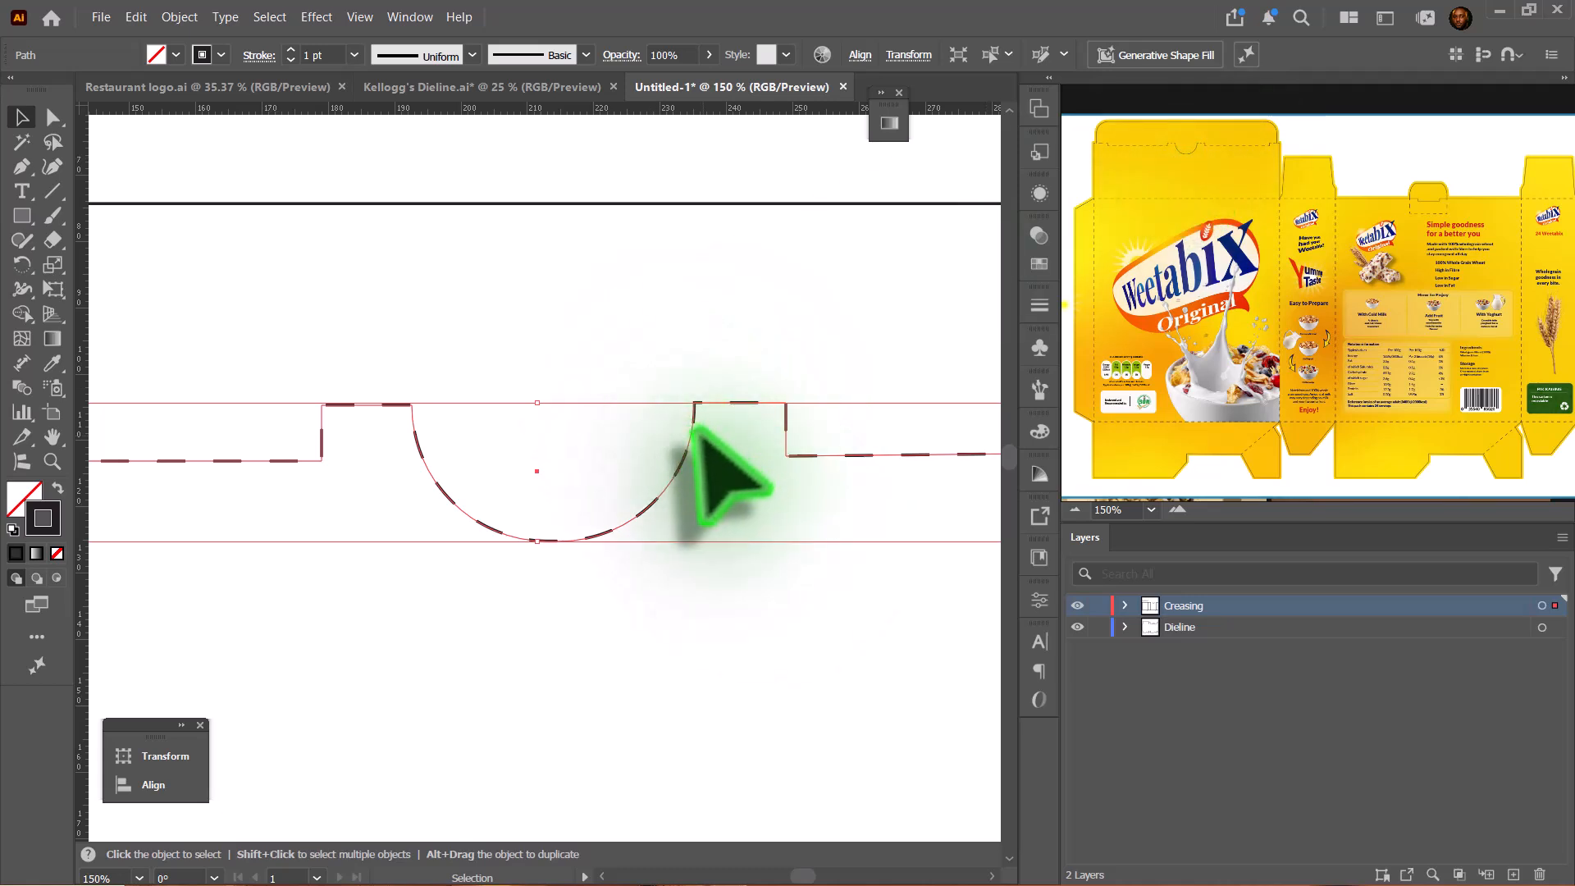
{"action": "left_click", "coordinate": [22, 167]}
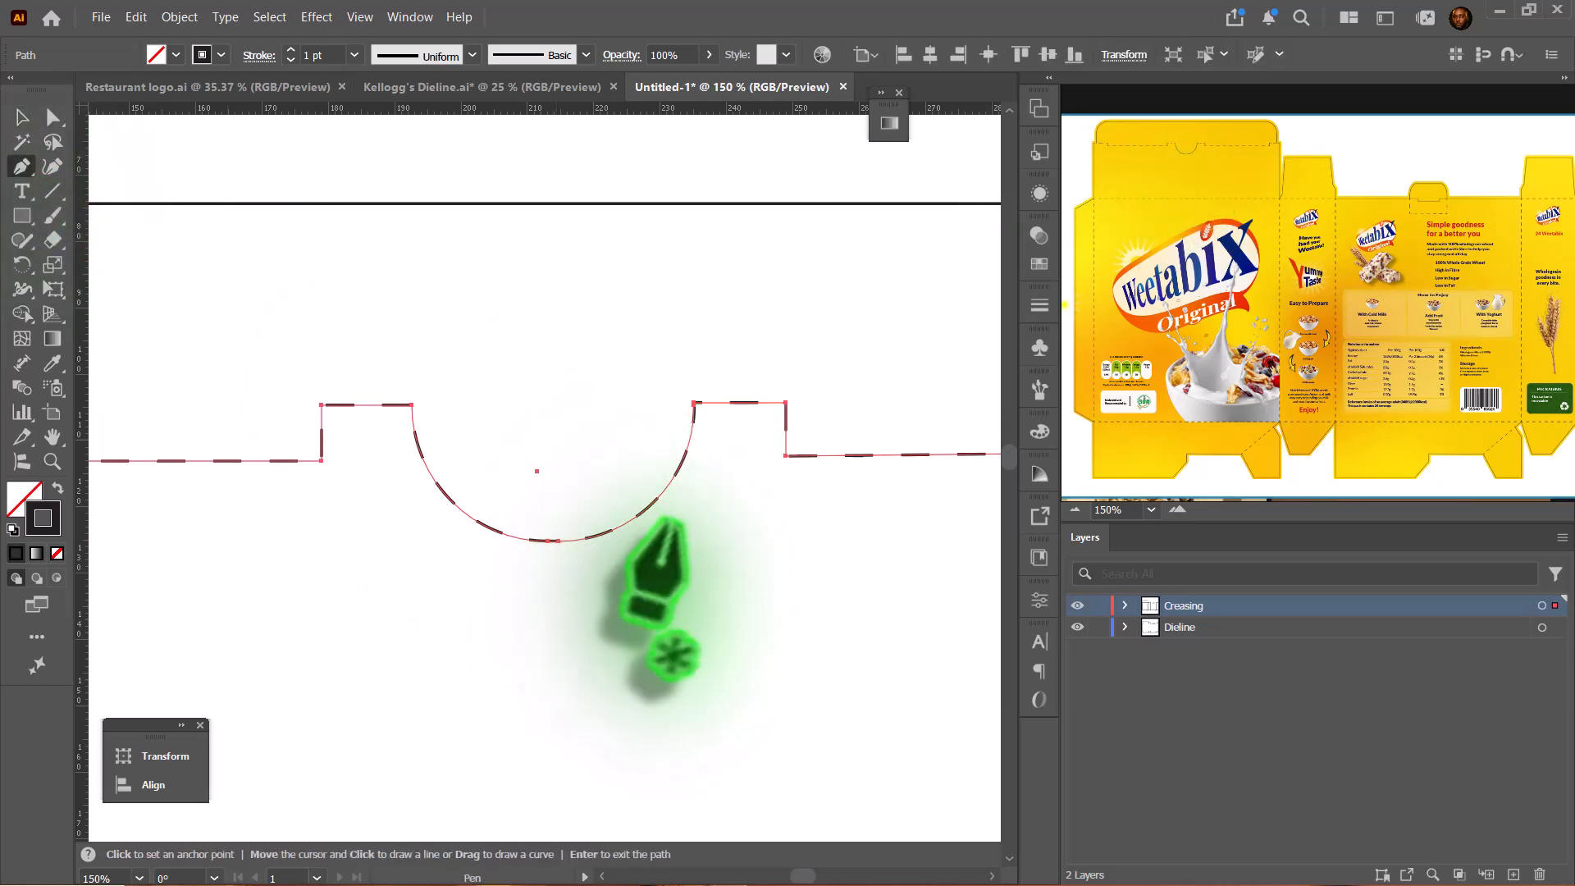
{"action": "left_click", "coordinate": [696, 400]}
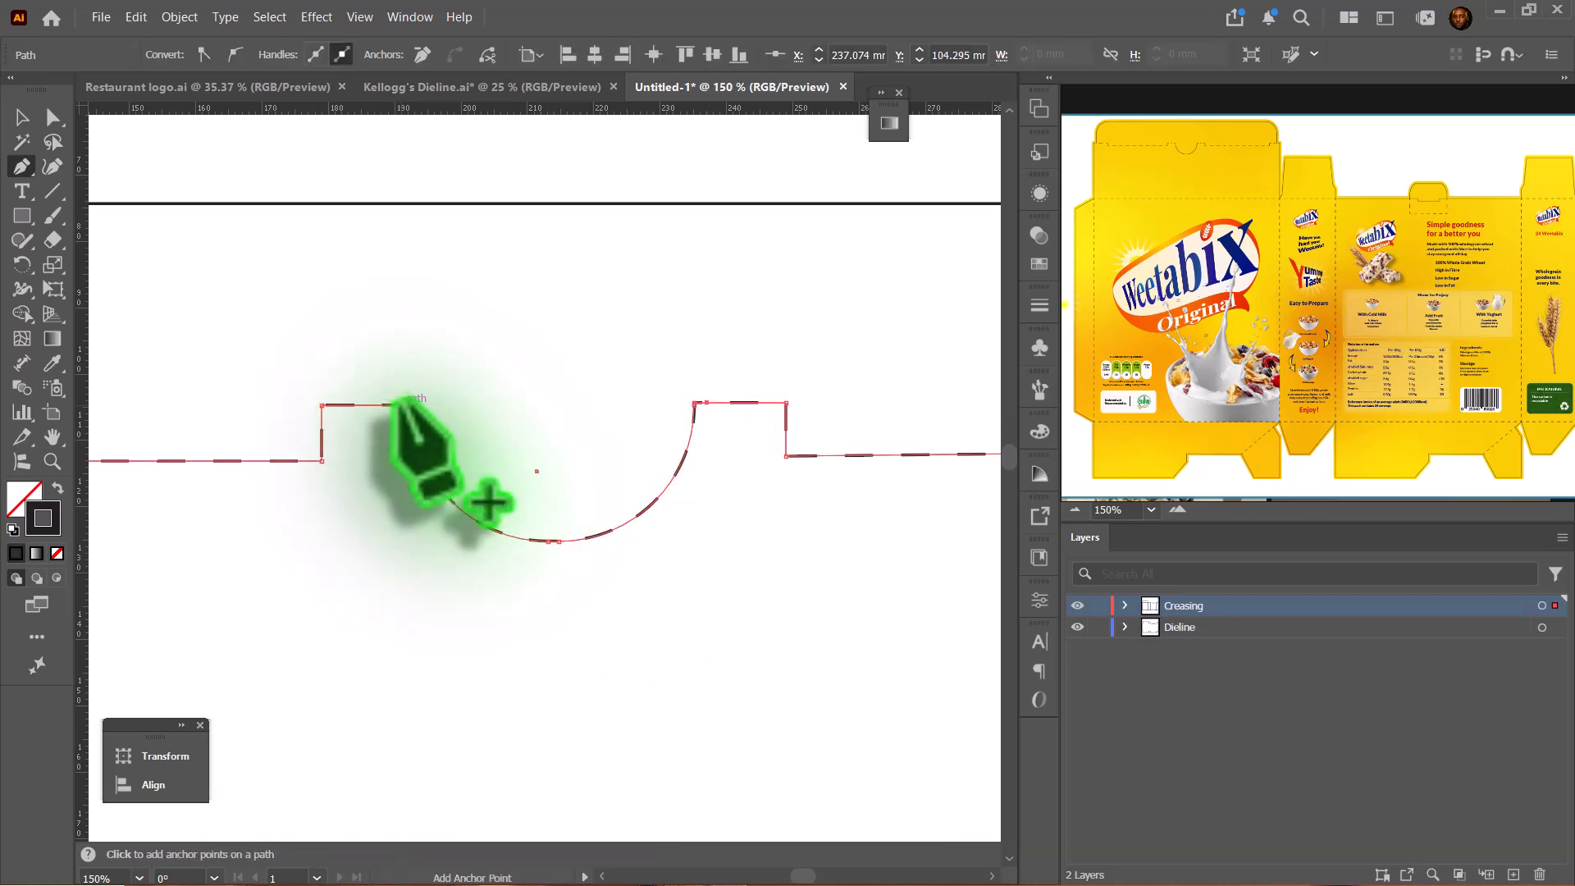
{"action": "left_click", "coordinate": [411, 405]}
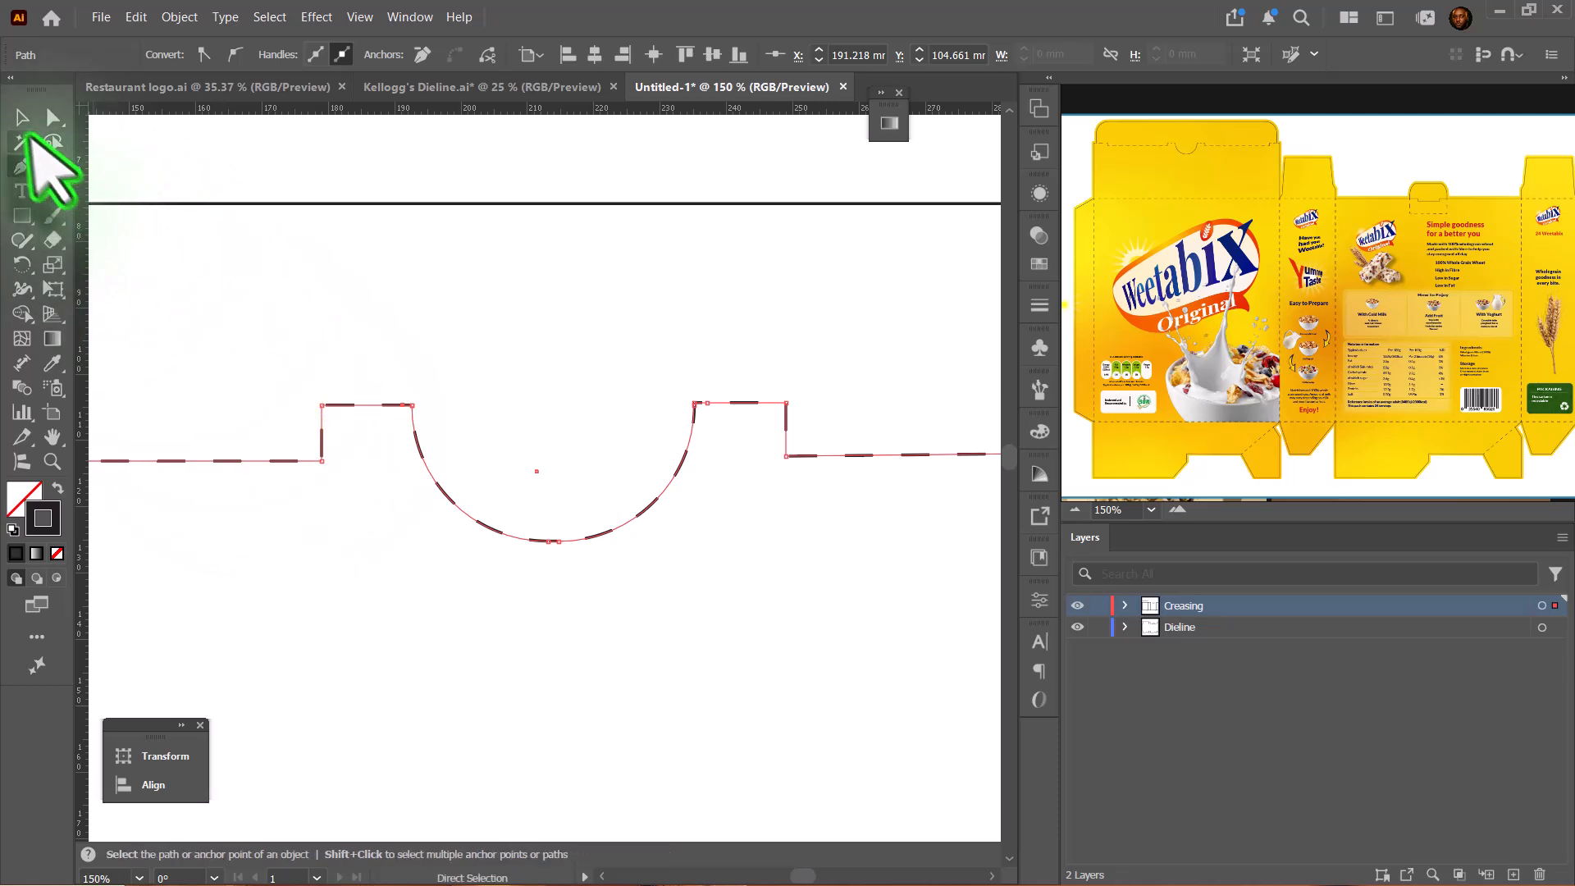
Cut the lid's semicircular notch with its short end segments out of the crease line and paste it in place as a separate path
{"action": "left_click", "coordinate": [53, 117]}
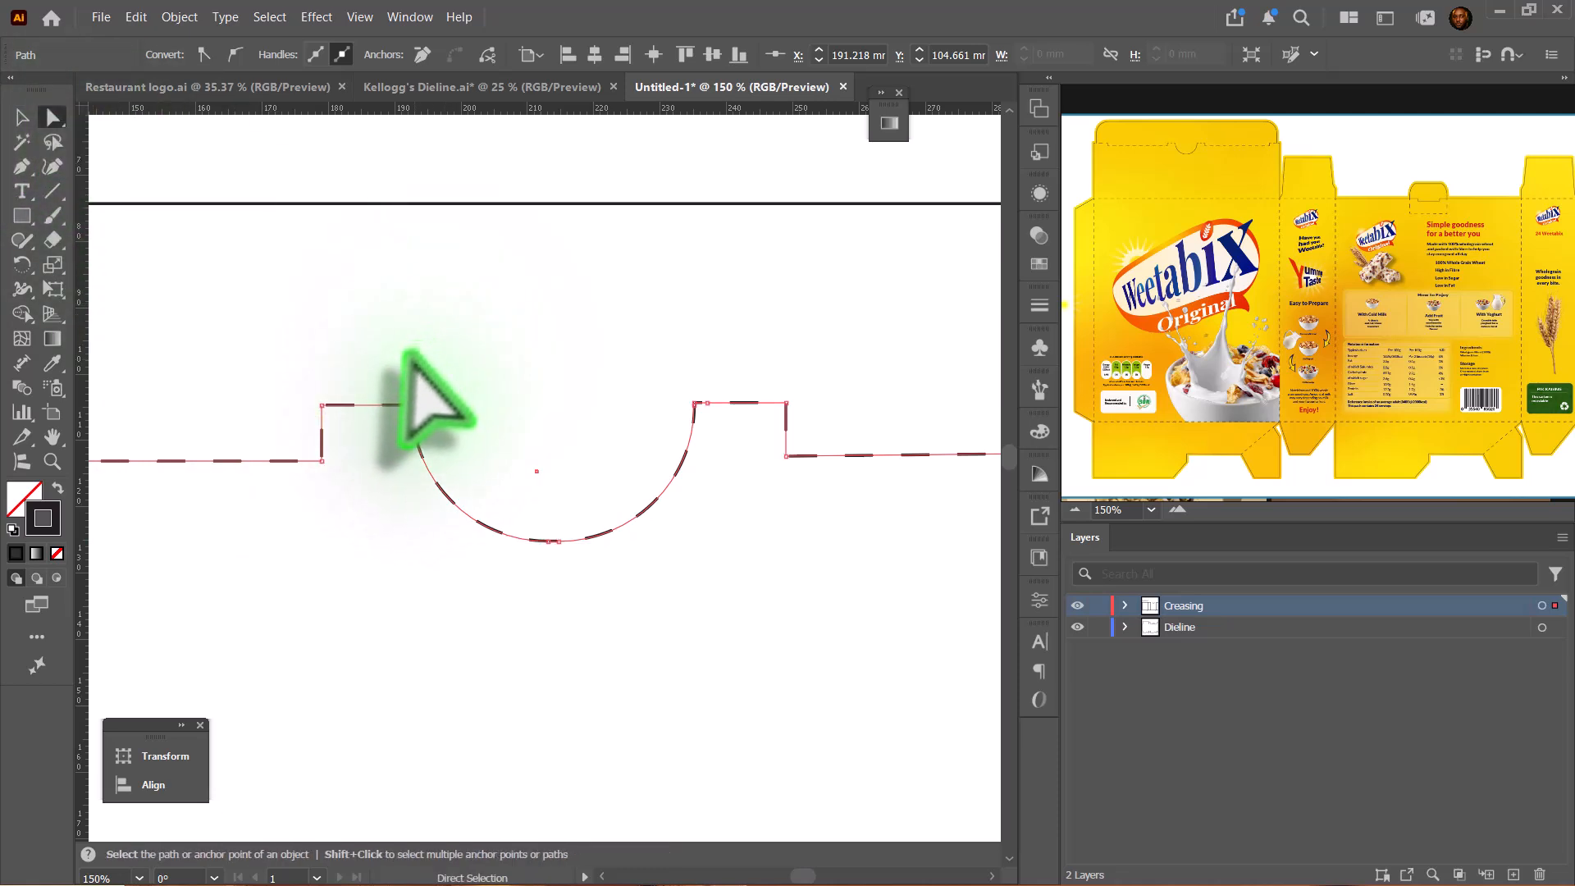
{"action": "left_click_drag", "start_coordinate": [415, 359], "coordinate": [698, 584]}
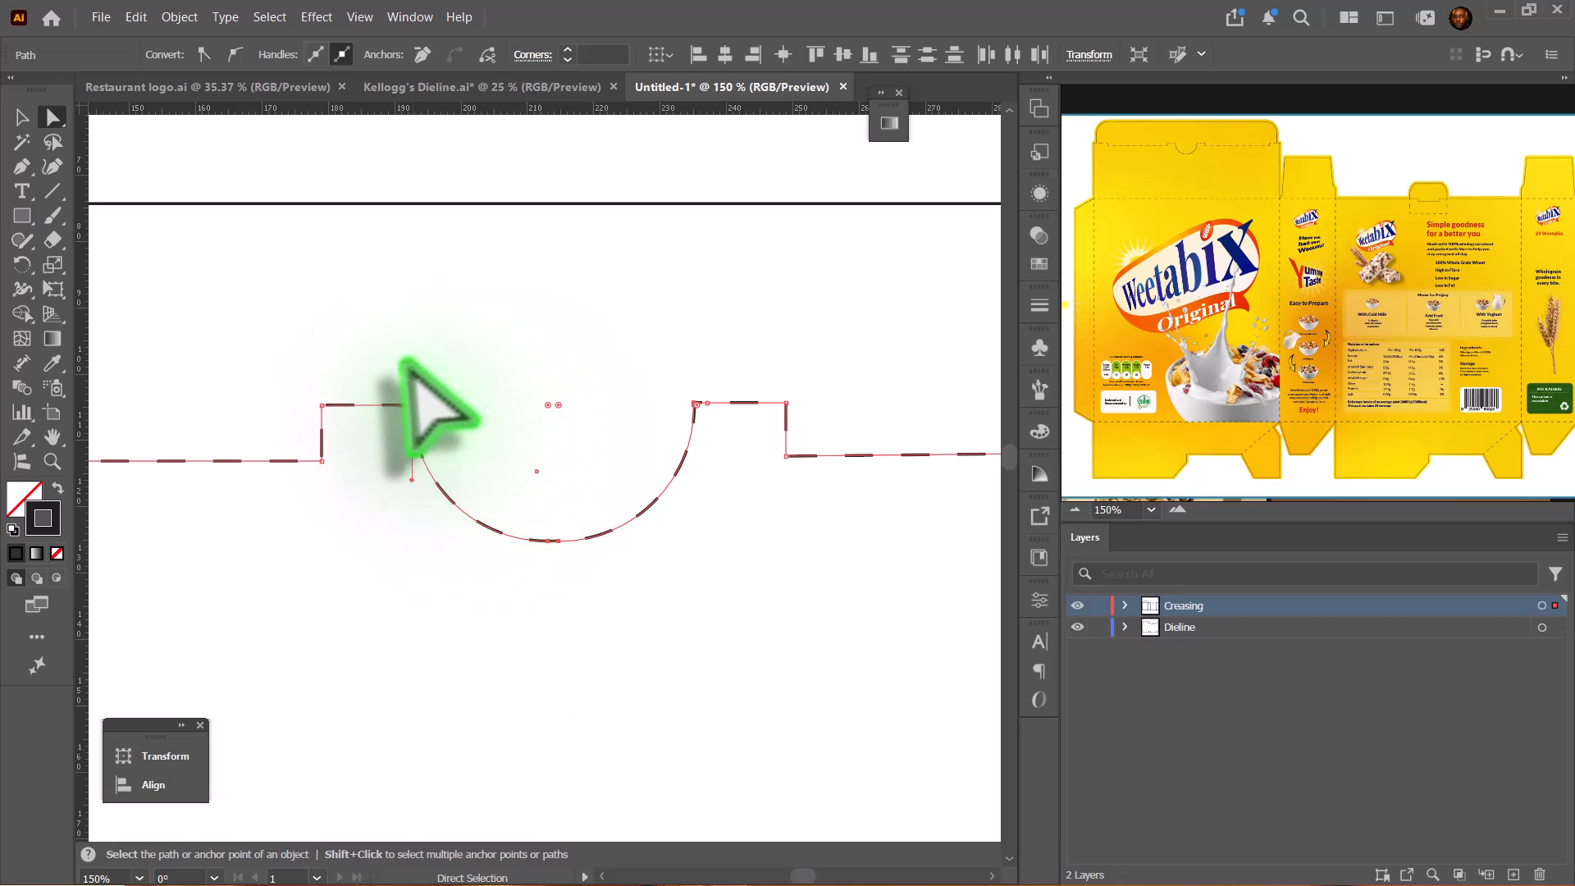
{"action": "left_click_drag", "start_coordinate": [407, 370], "coordinate": [698, 580]}
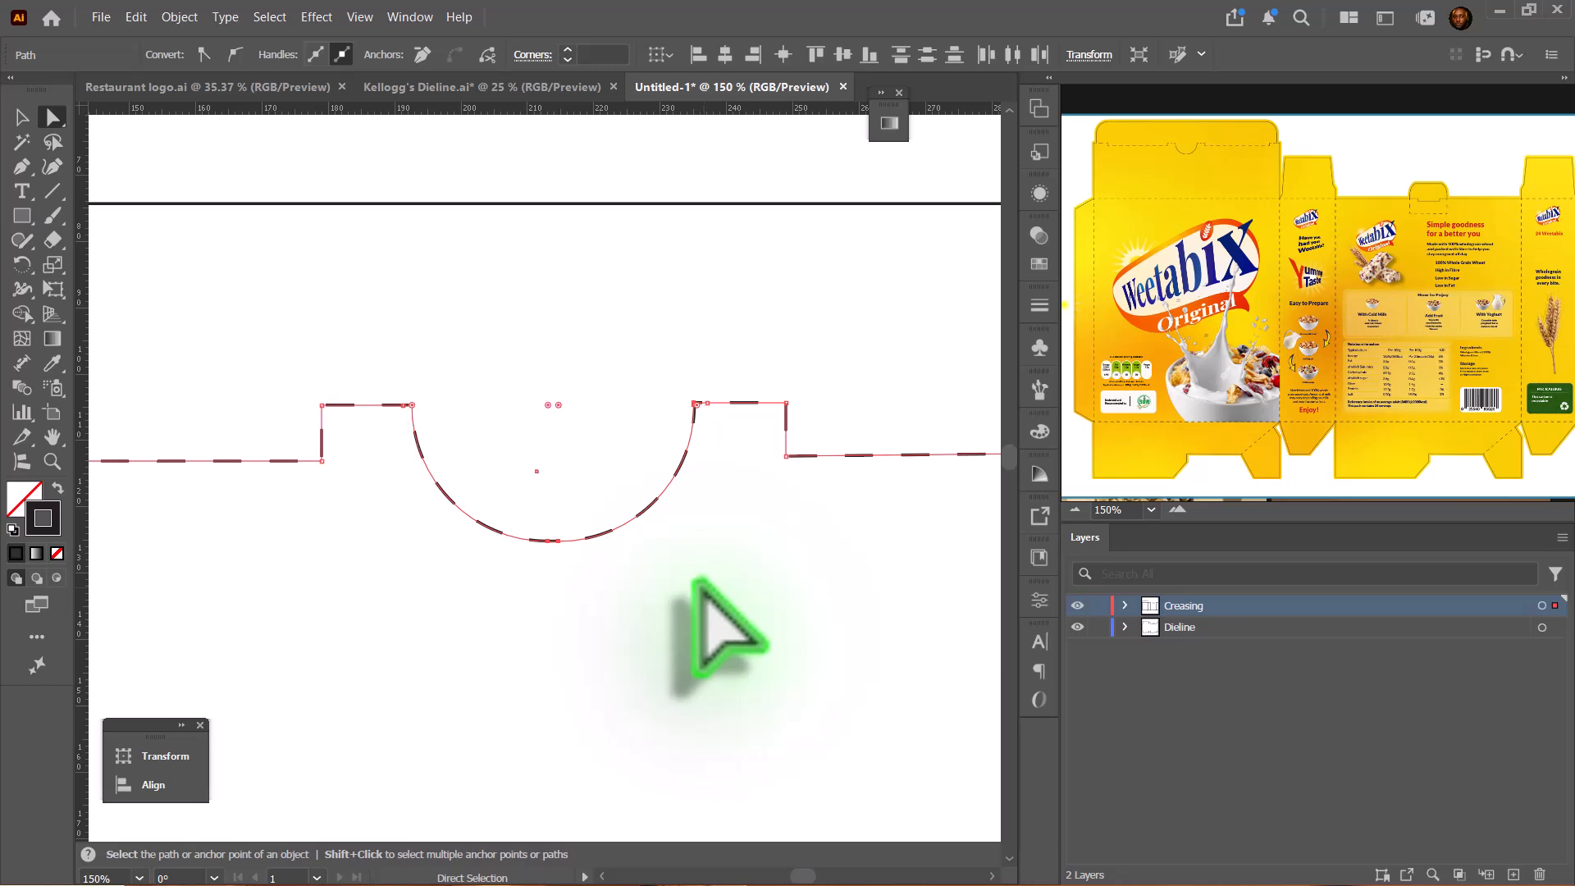
{"action": "key", "text": "ctrl"}
{"action": "key", "text": "Delete"}
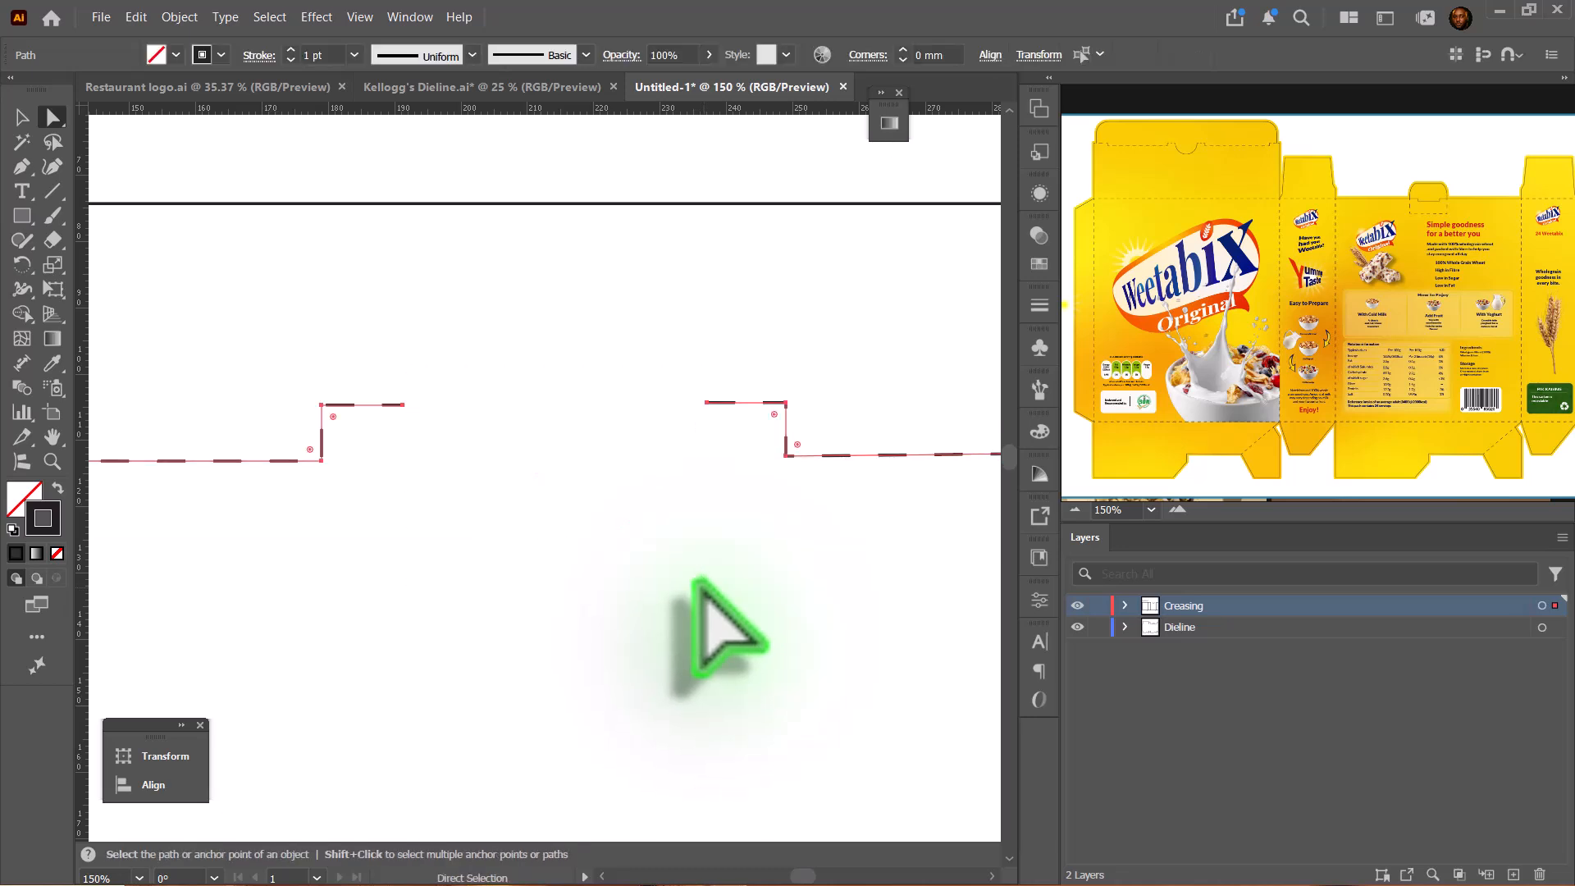
{"action": "key", "text": "ctrl+z"}
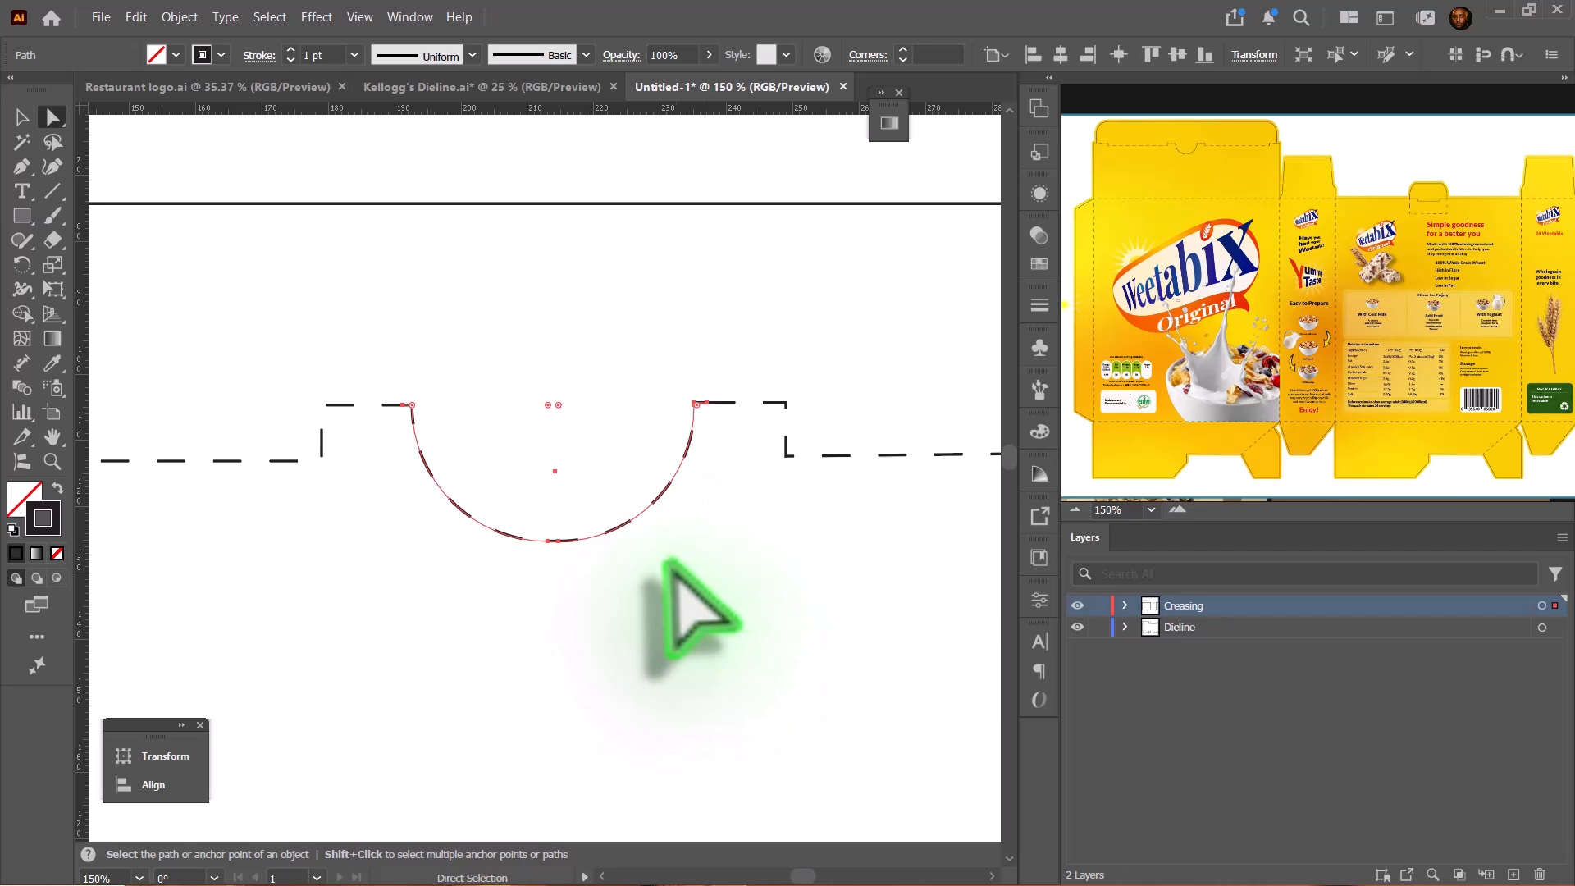
Change the lid's semicircular notch from a dashed to a solid stroke
{"action": "key", "text": "v"}
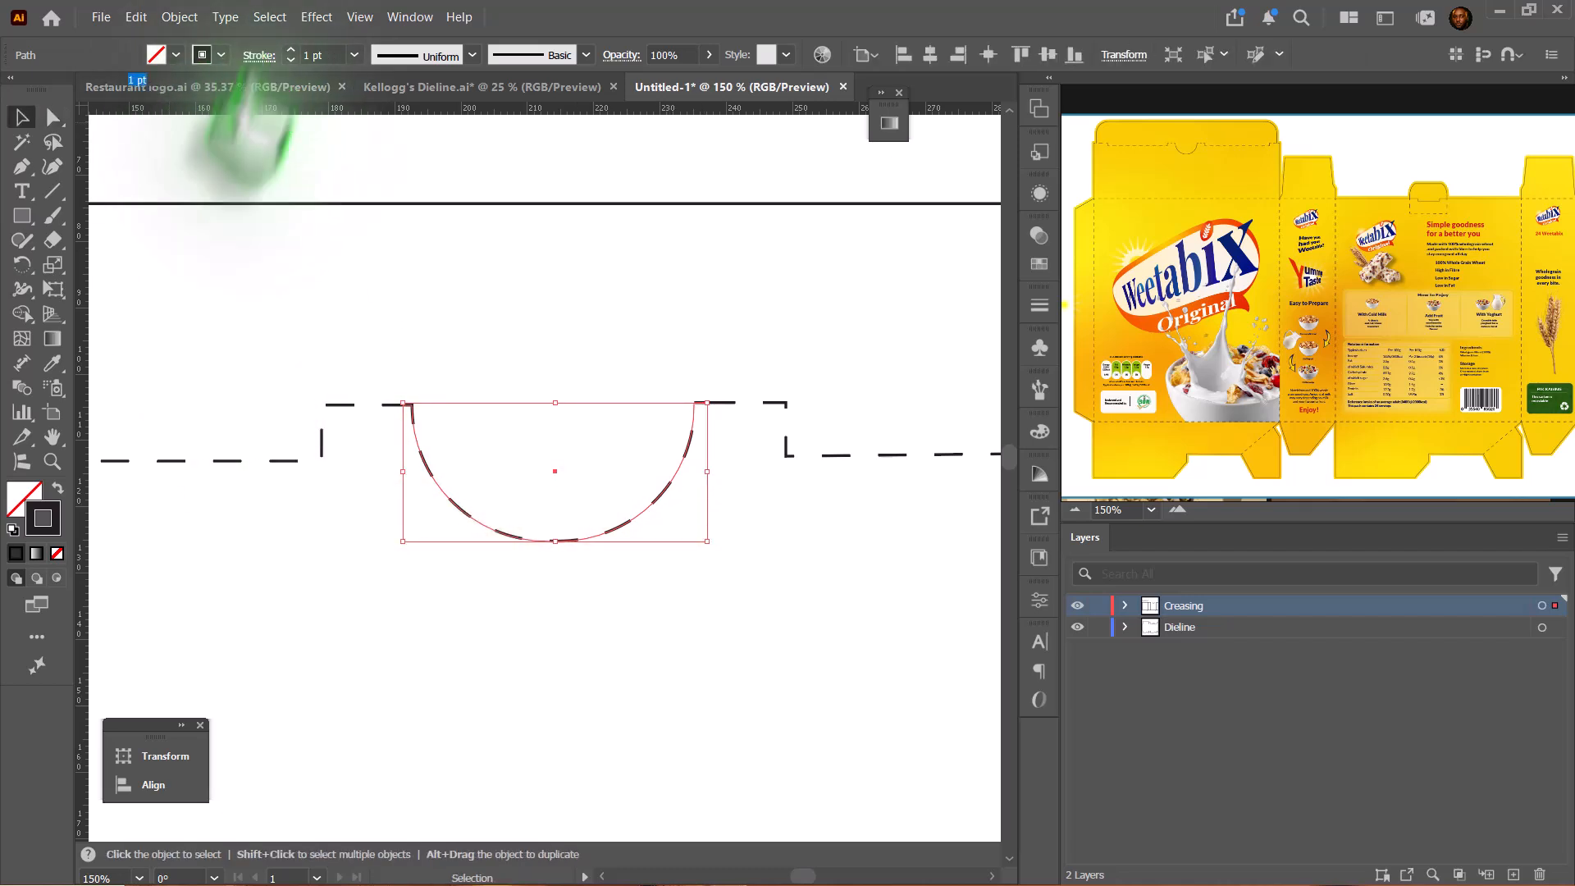
{"action": "left_click", "coordinate": [258, 55]}
{"action": "left_click", "coordinate": [51, 196]}
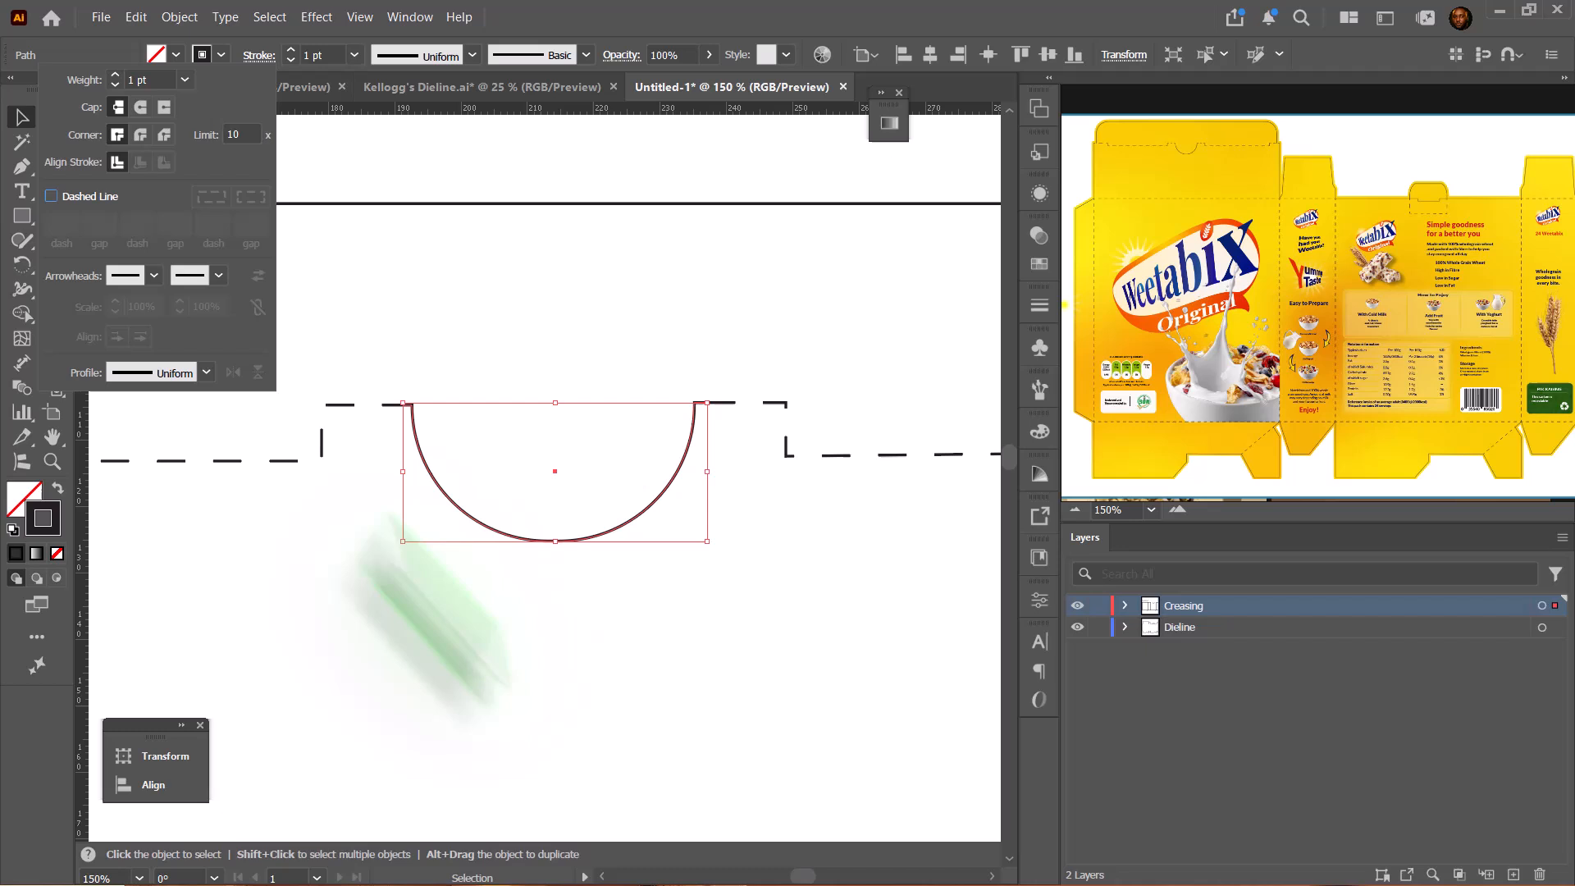
{"action": "left_click", "coordinate": [496, 635]}
Hide the Creasing layer so that only the Dieline layer's outline is shown
{"action": "key", "text": "ctrl+minus"}
{"action": "key", "text": "ctrl+minus"}
{"action": "key", "text": "ctrl+minus"}
{"action": "key", "text": "ctrl+minus"}
{"action": "key", "text": "ctrl+minus"}
{"action": "key", "text": "ctrl+minus"}
{"action": "key", "text": "ctrl+minus"}
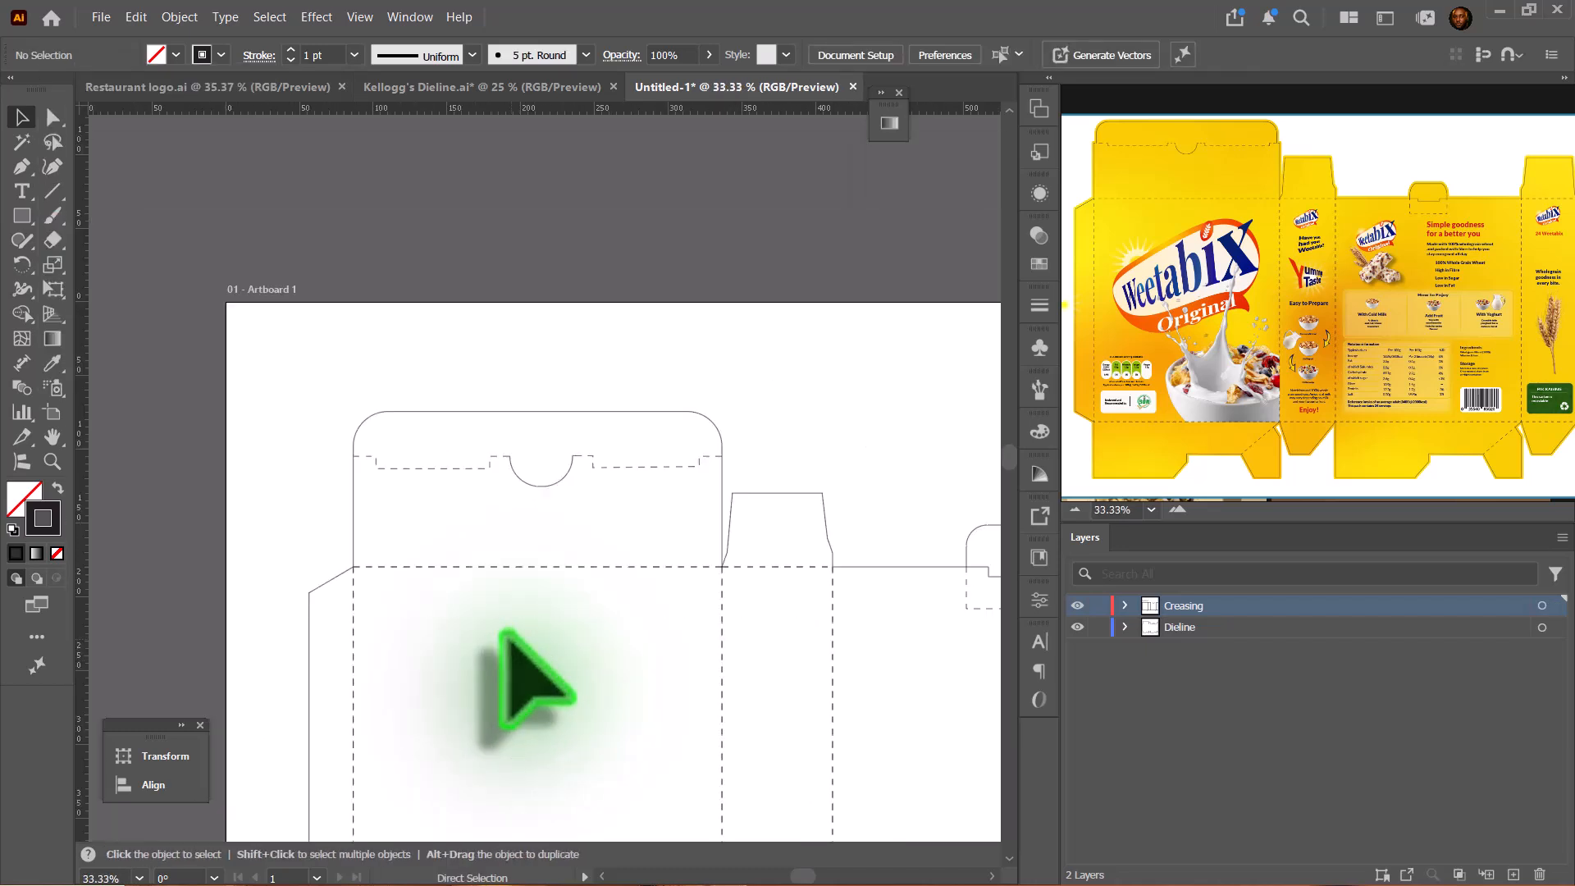
{"action": "left_click_drag", "start_coordinate": [502, 633], "coordinate": [452, 490]}
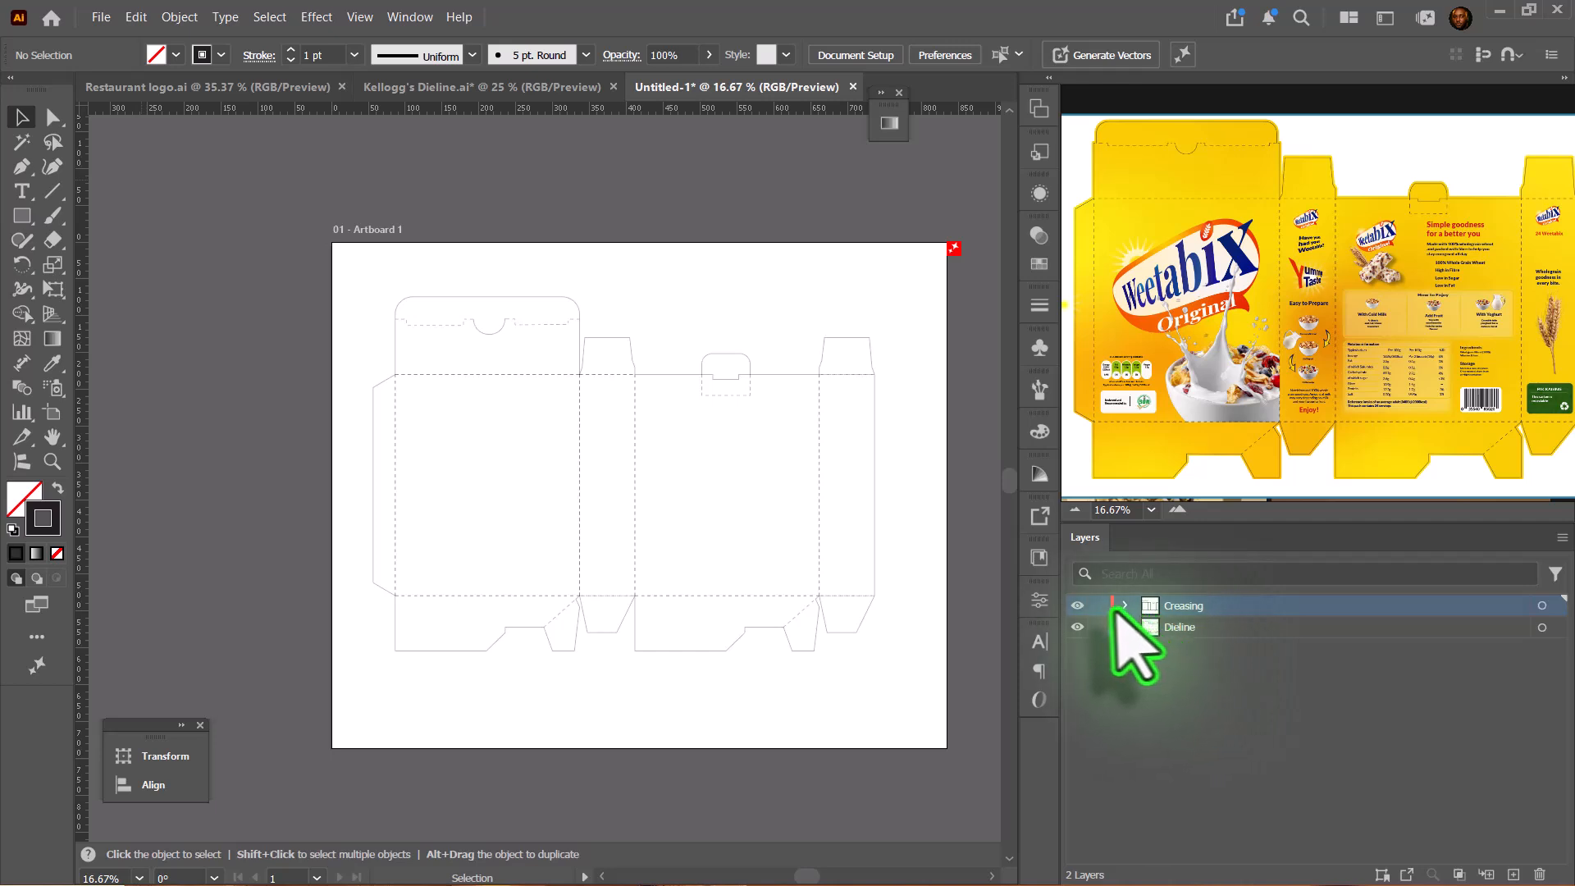
{"action": "left_click", "coordinate": [1077, 606]}
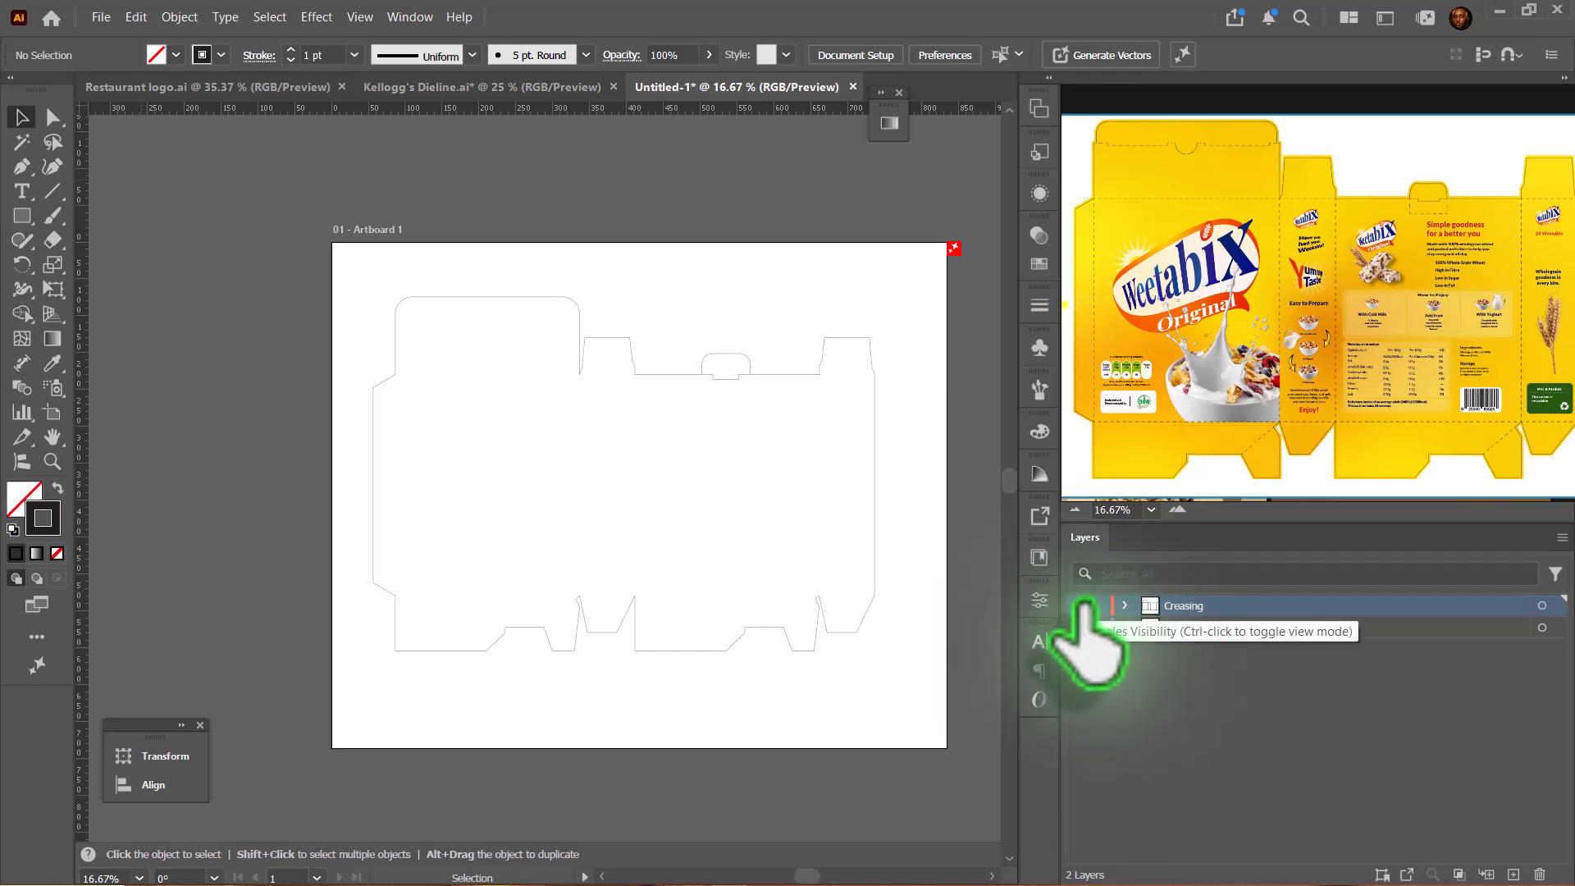
Duplicate the Dieline layer below the original and rename the copy Bleed
{"action": "left_click", "coordinate": [1178, 626]}
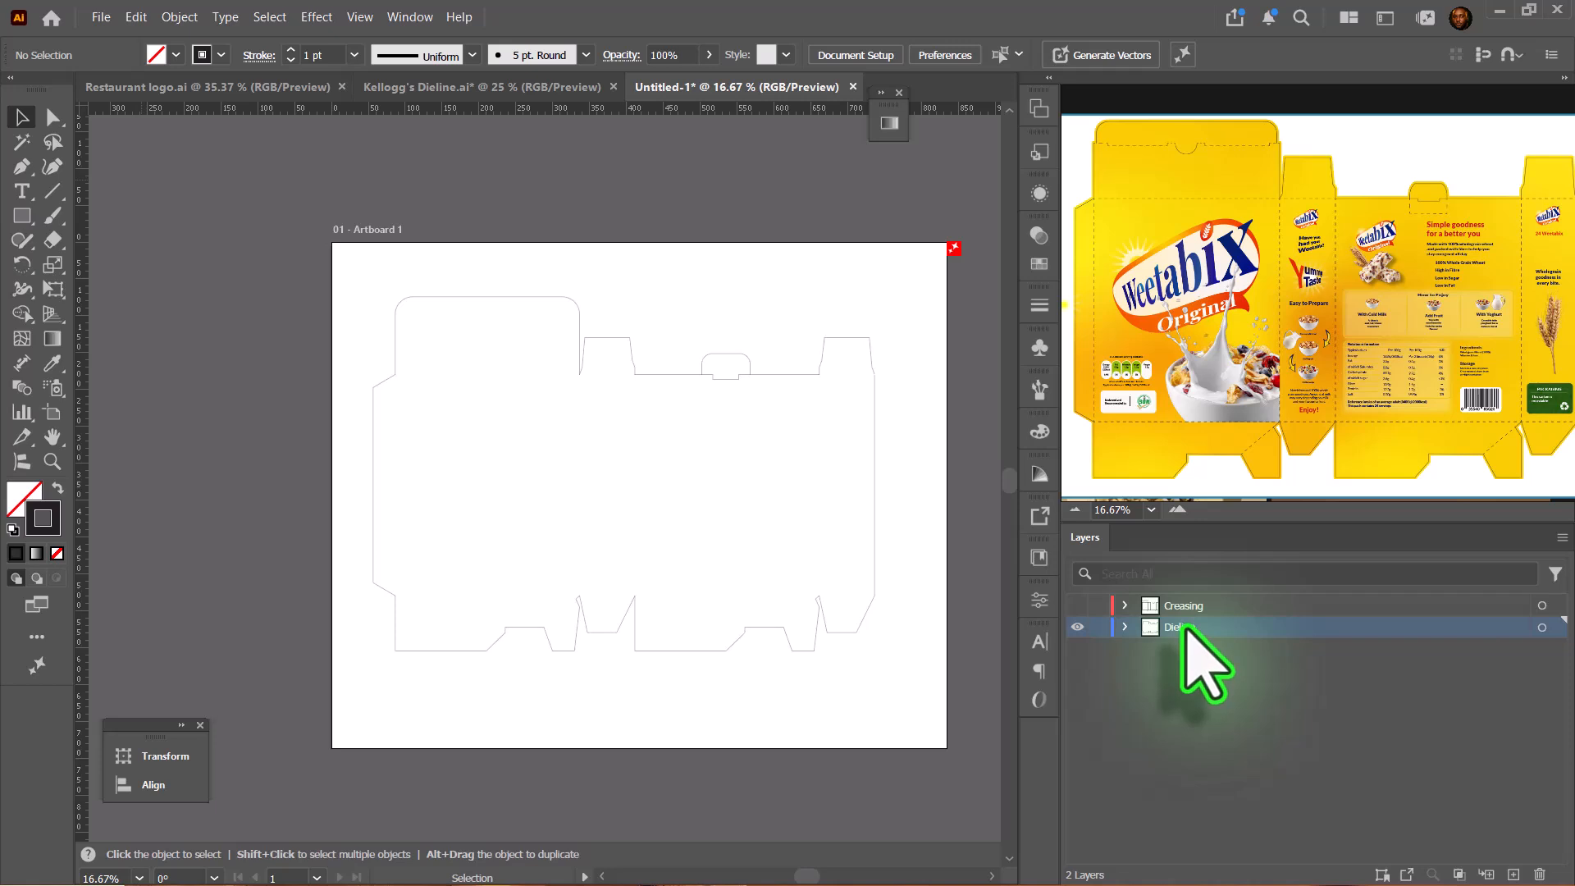
{"action": "left_click_drag", "start_coordinate": [1190, 629], "coordinate": [1193, 653]}
{"action": "double_click", "coordinate": [1191, 648]}
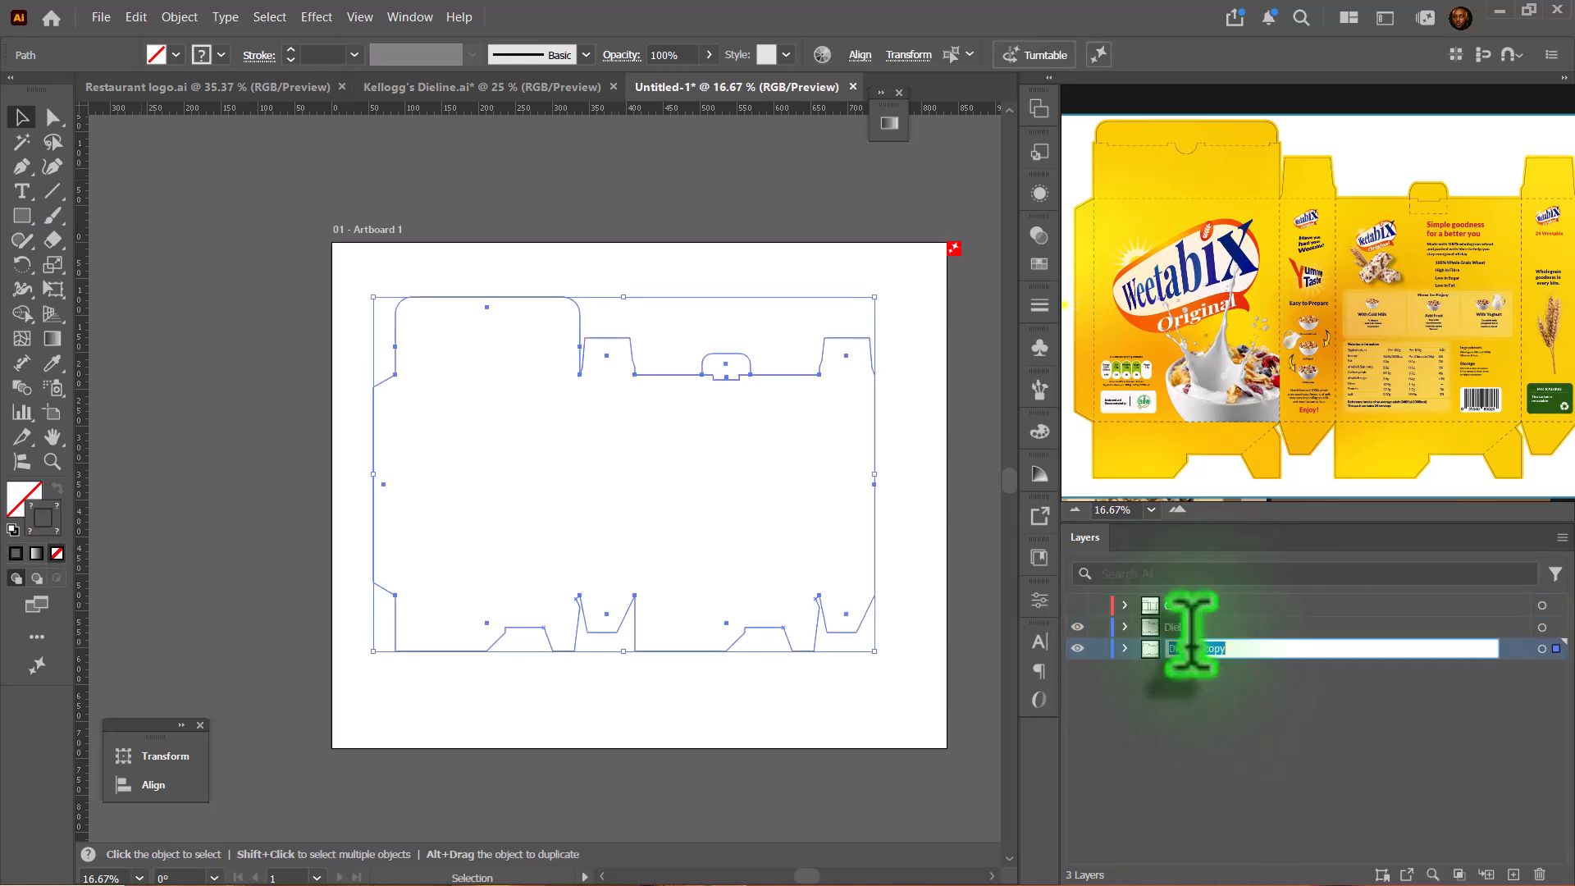
{"action": "type", "text": "Bleed"}
{"action": "left_click", "coordinate": [1192, 715]}
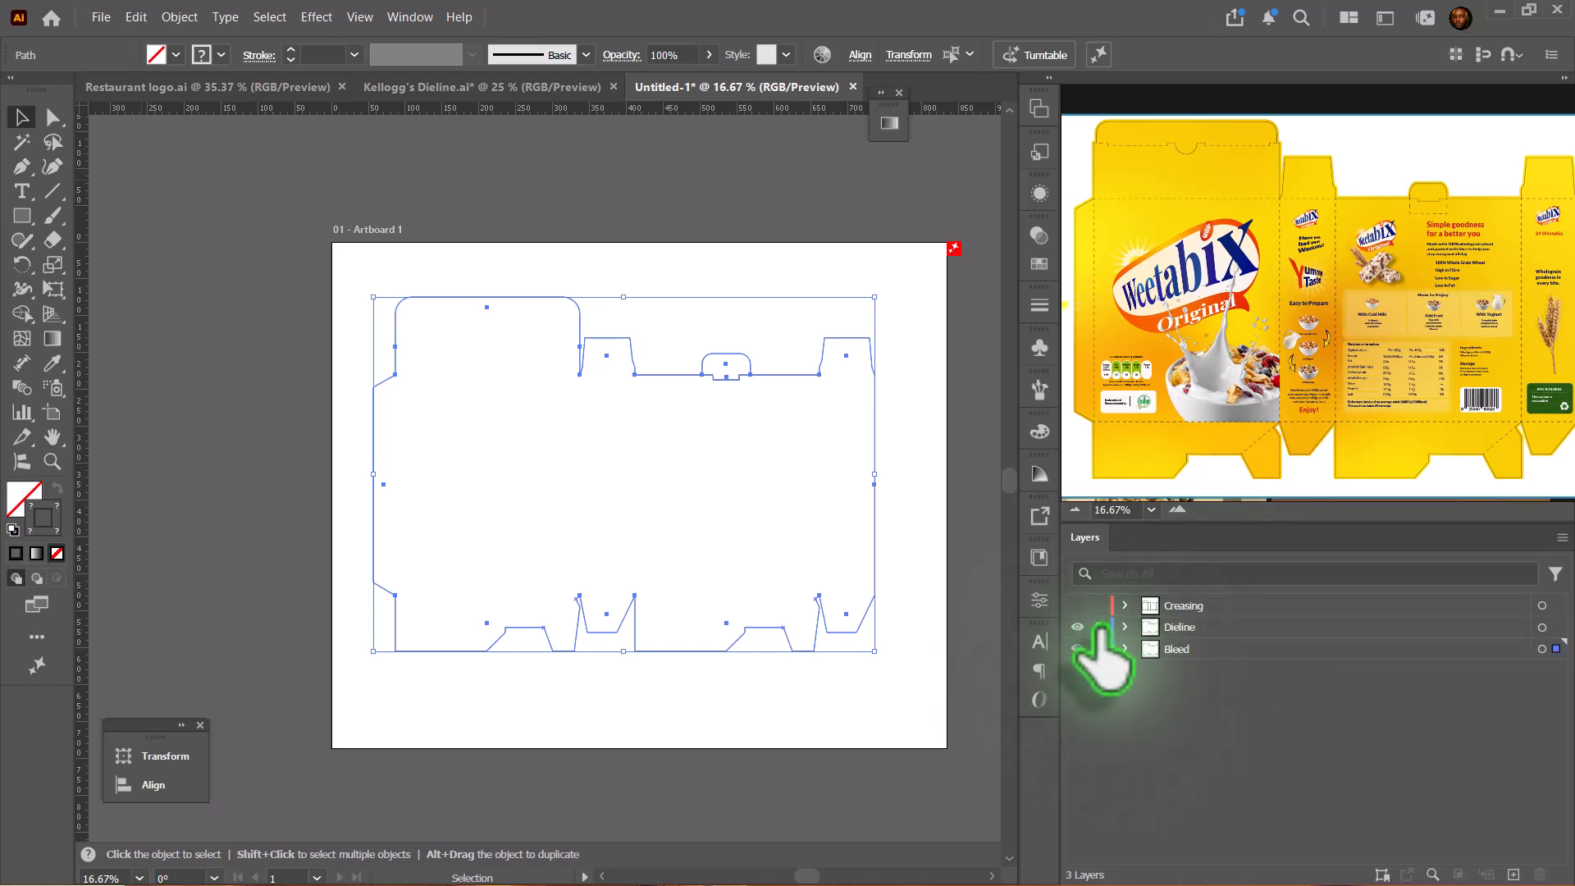
Lock the Creasing and Dieline layers and hide Dieline, leaving only the Bleed layer shown and nothing selected
{"action": "left_click", "coordinate": [1098, 627]}
{"action": "left_click", "coordinate": [1098, 605]}
{"action": "left_click", "coordinate": [1200, 648]}
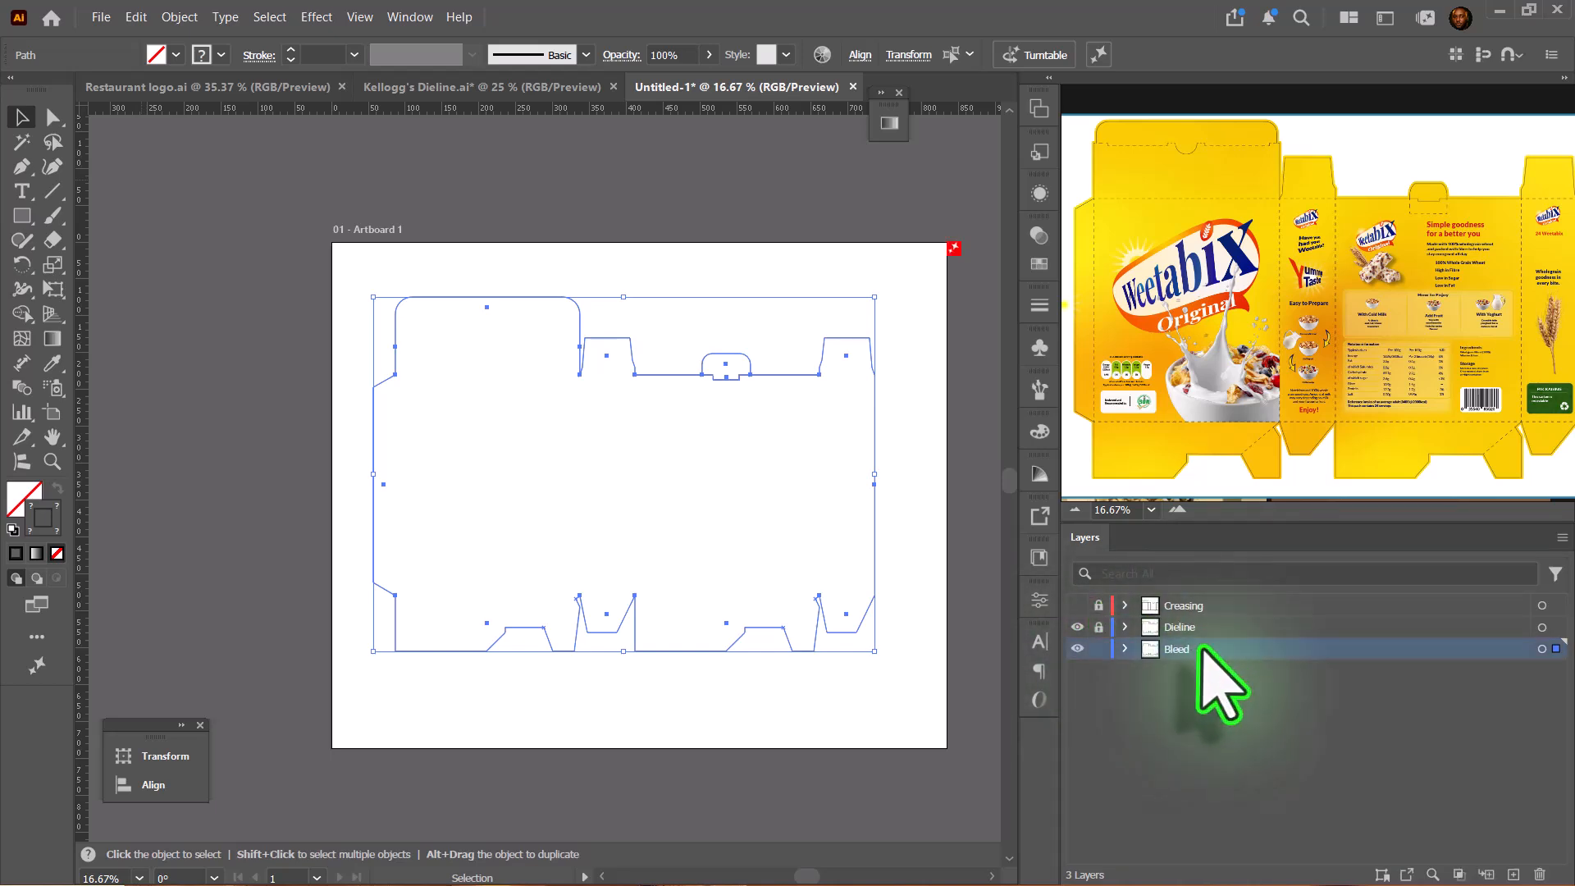
{"action": "left_click", "coordinate": [1077, 627]}
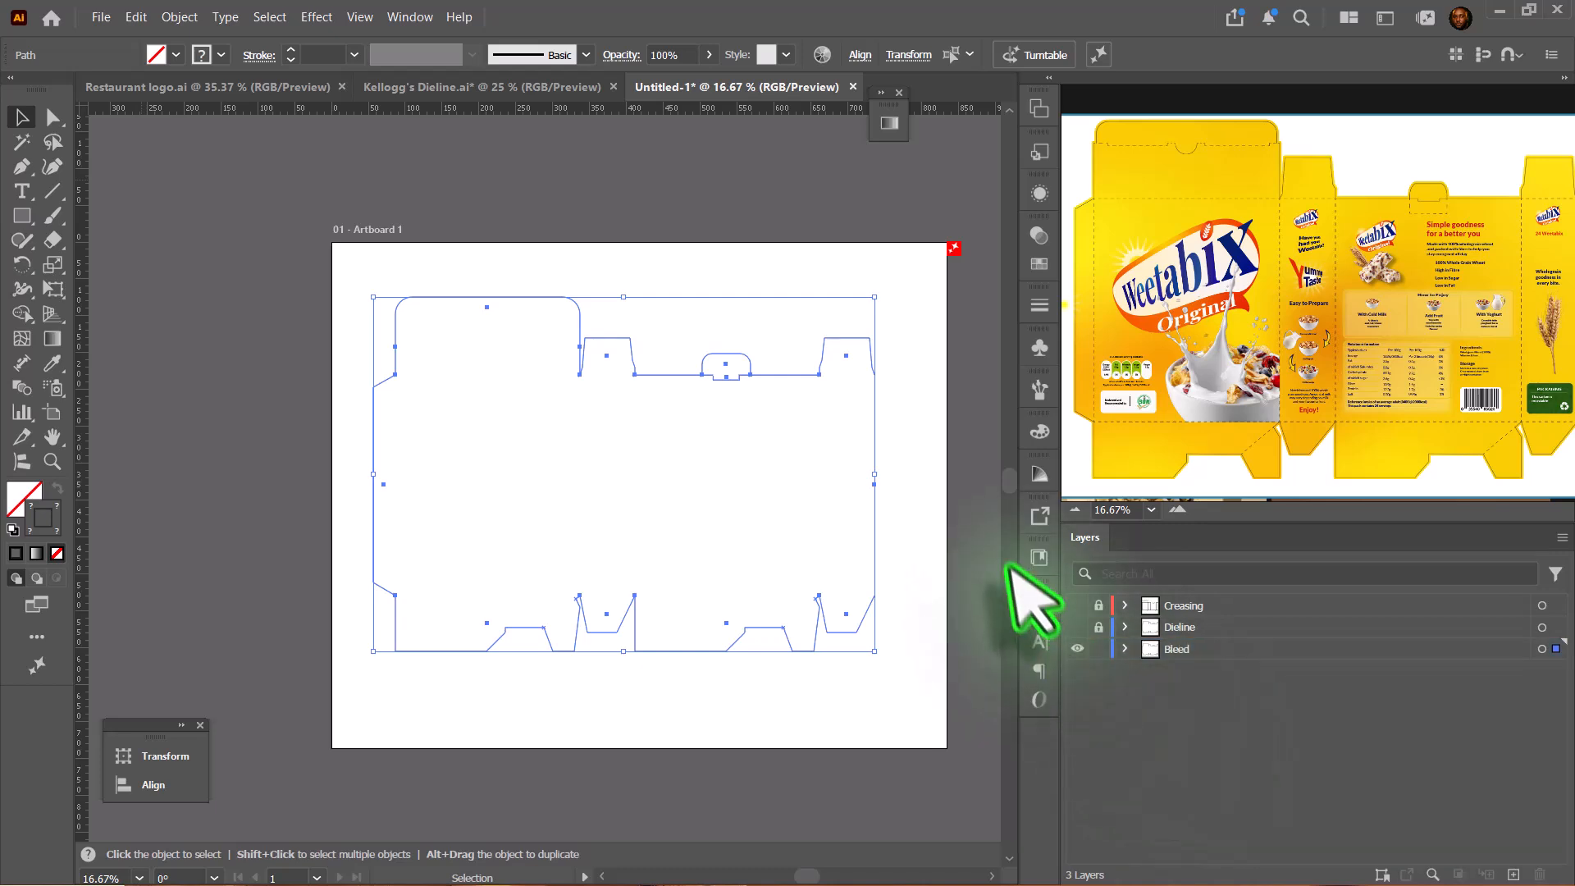
{"action": "left_click", "coordinate": [966, 522]}
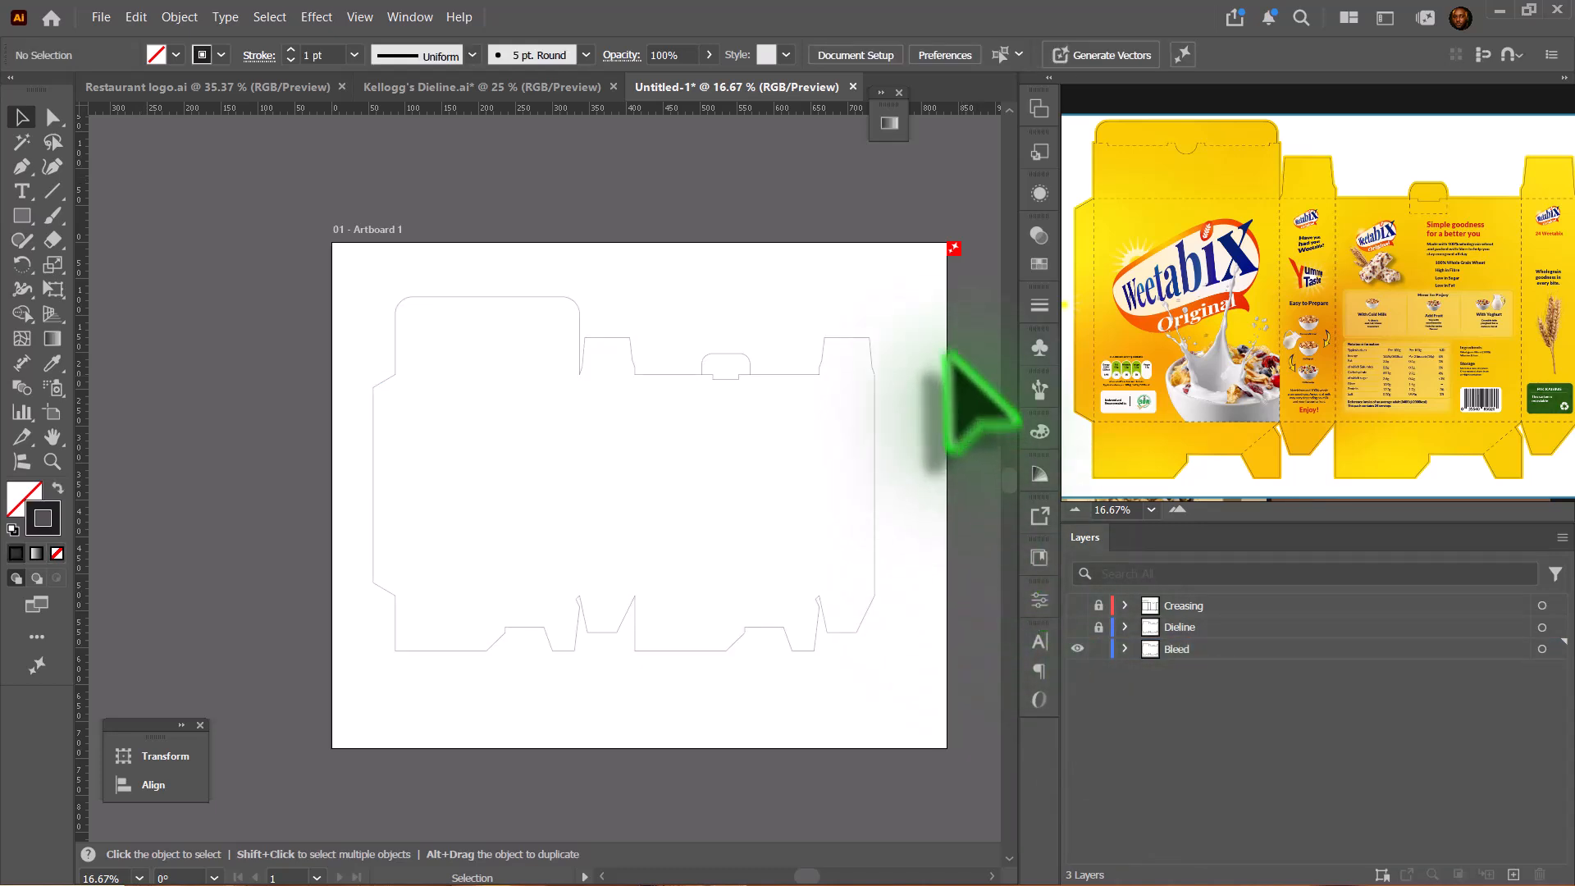
Select all outline paths on the Bleed layer and swap fill and stroke, giving them a black fill and no stroke
{"action": "left_click_drag", "start_coordinate": [919, 275], "coordinate": [362, 681]}
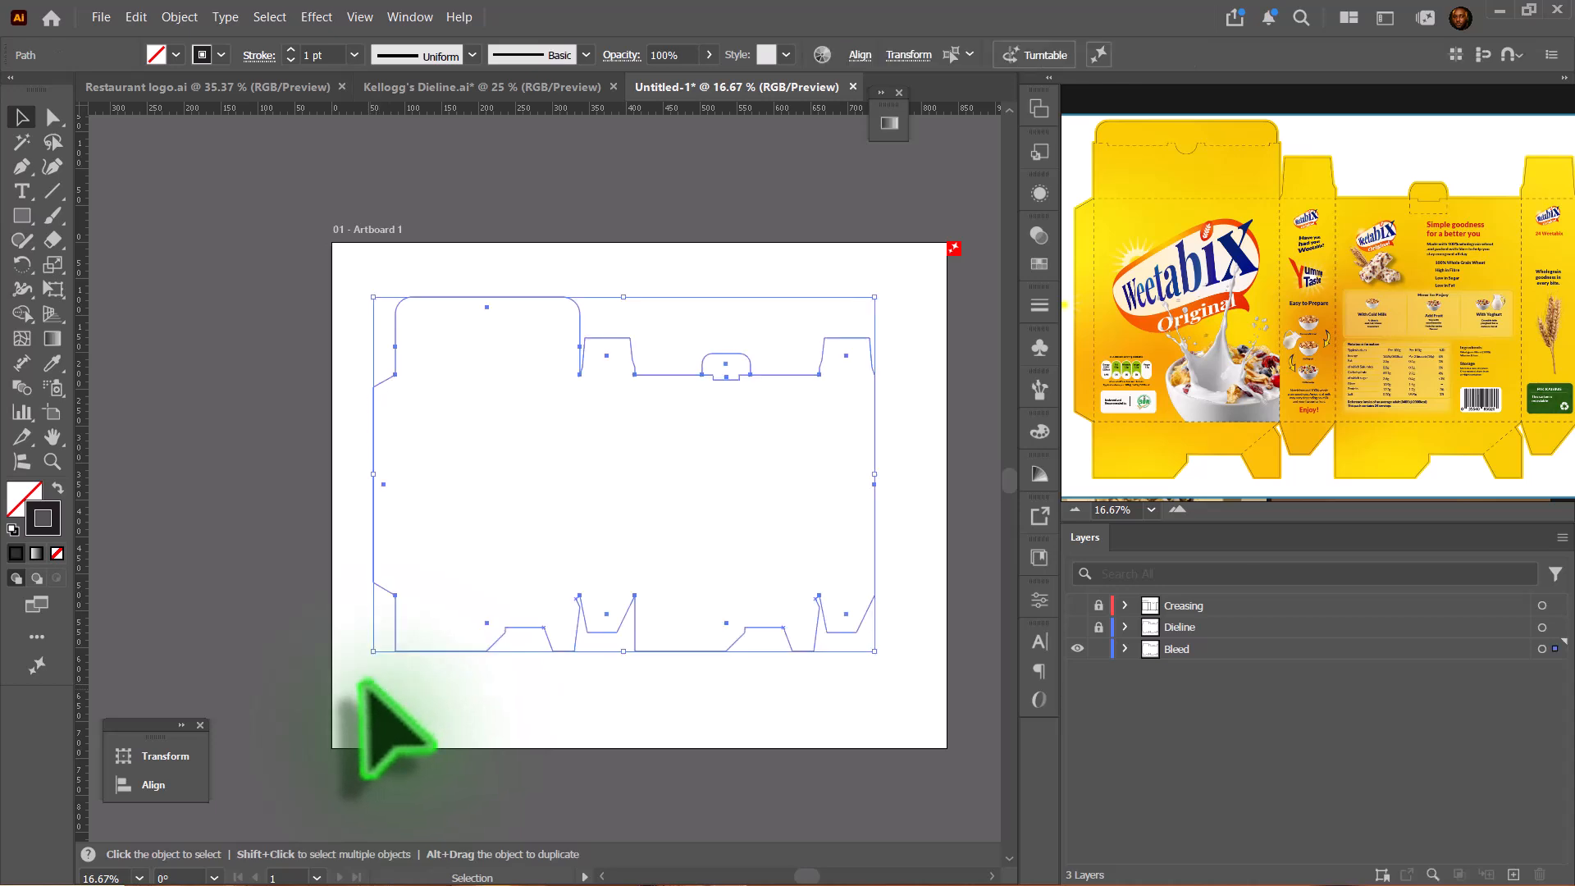
{"action": "left_click", "coordinate": [1181, 650]}
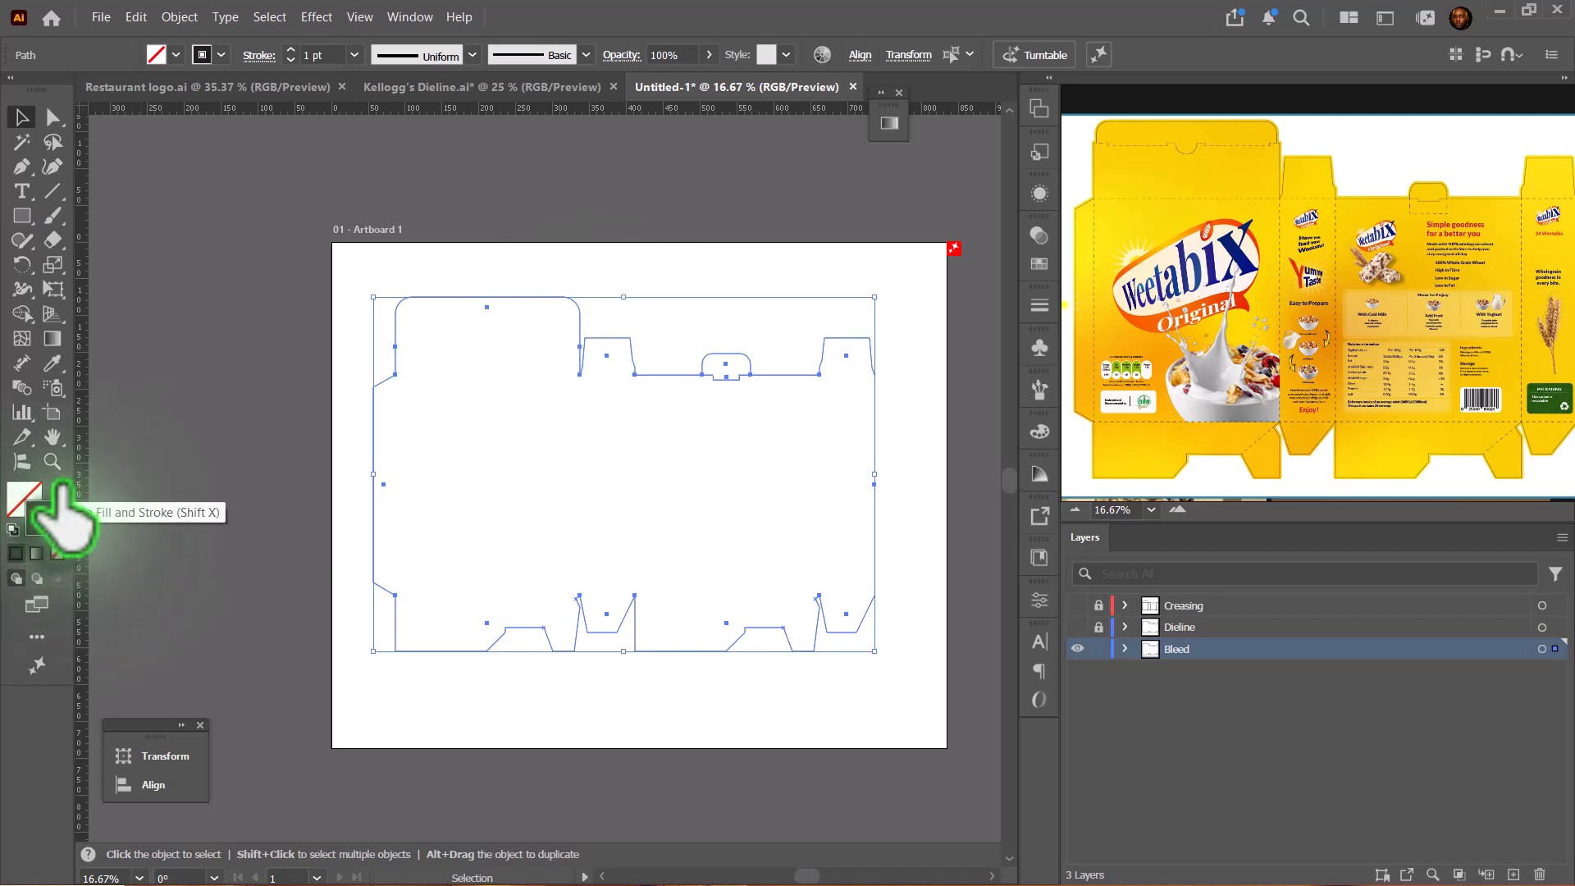
{"action": "left_click", "coordinate": [57, 490]}
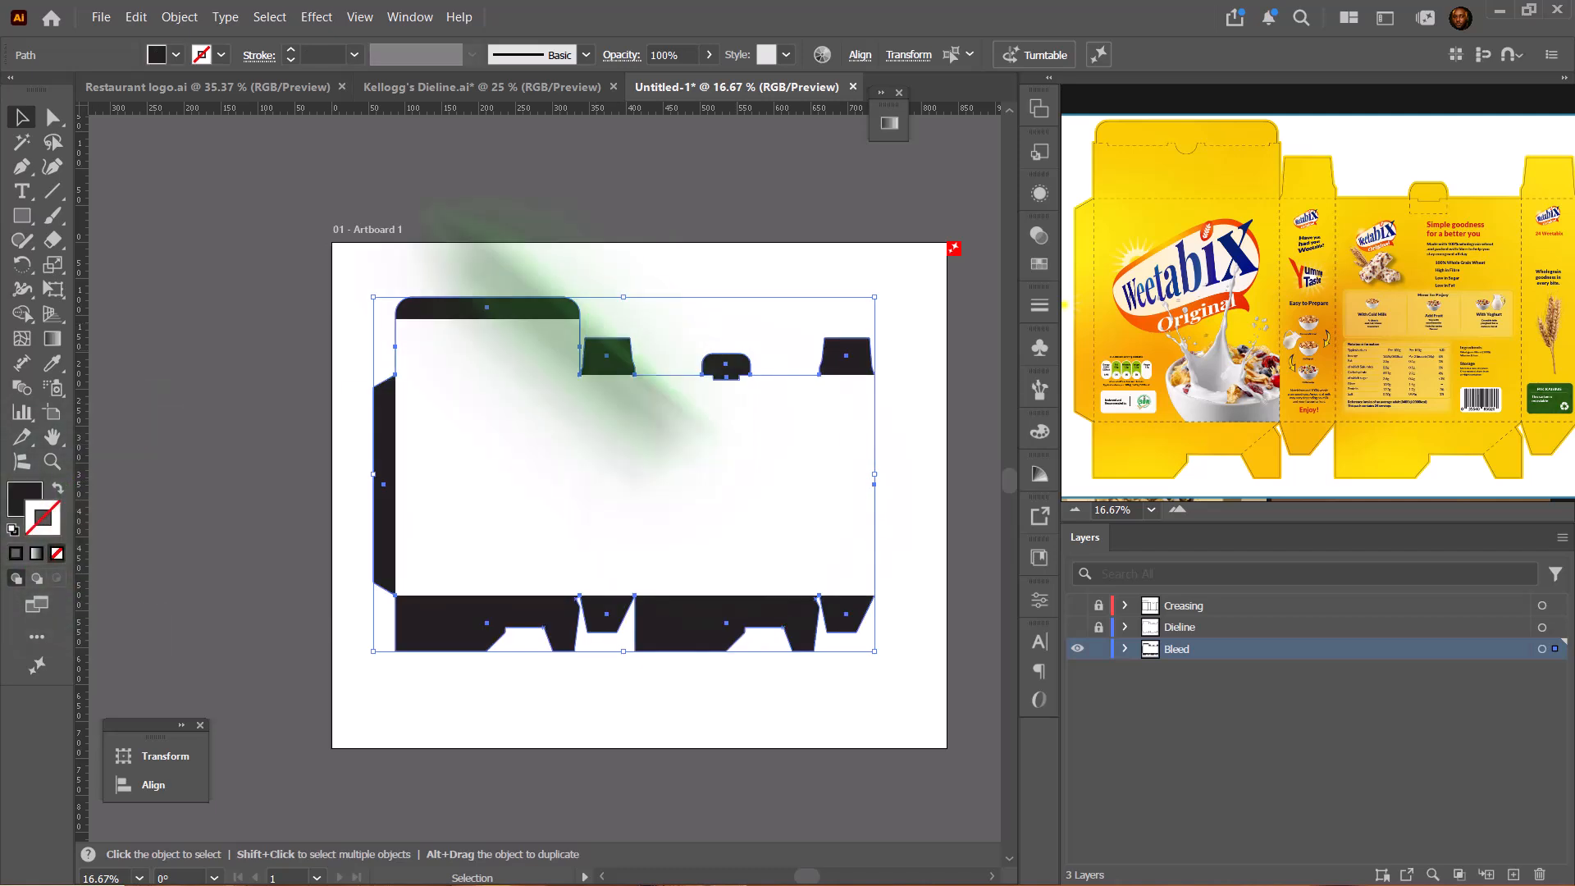
Try Offset Path values of 5 mm and 0.5 mm with round joins on the selected Bleed paths
{"action": "left_click", "coordinate": [180, 23]}
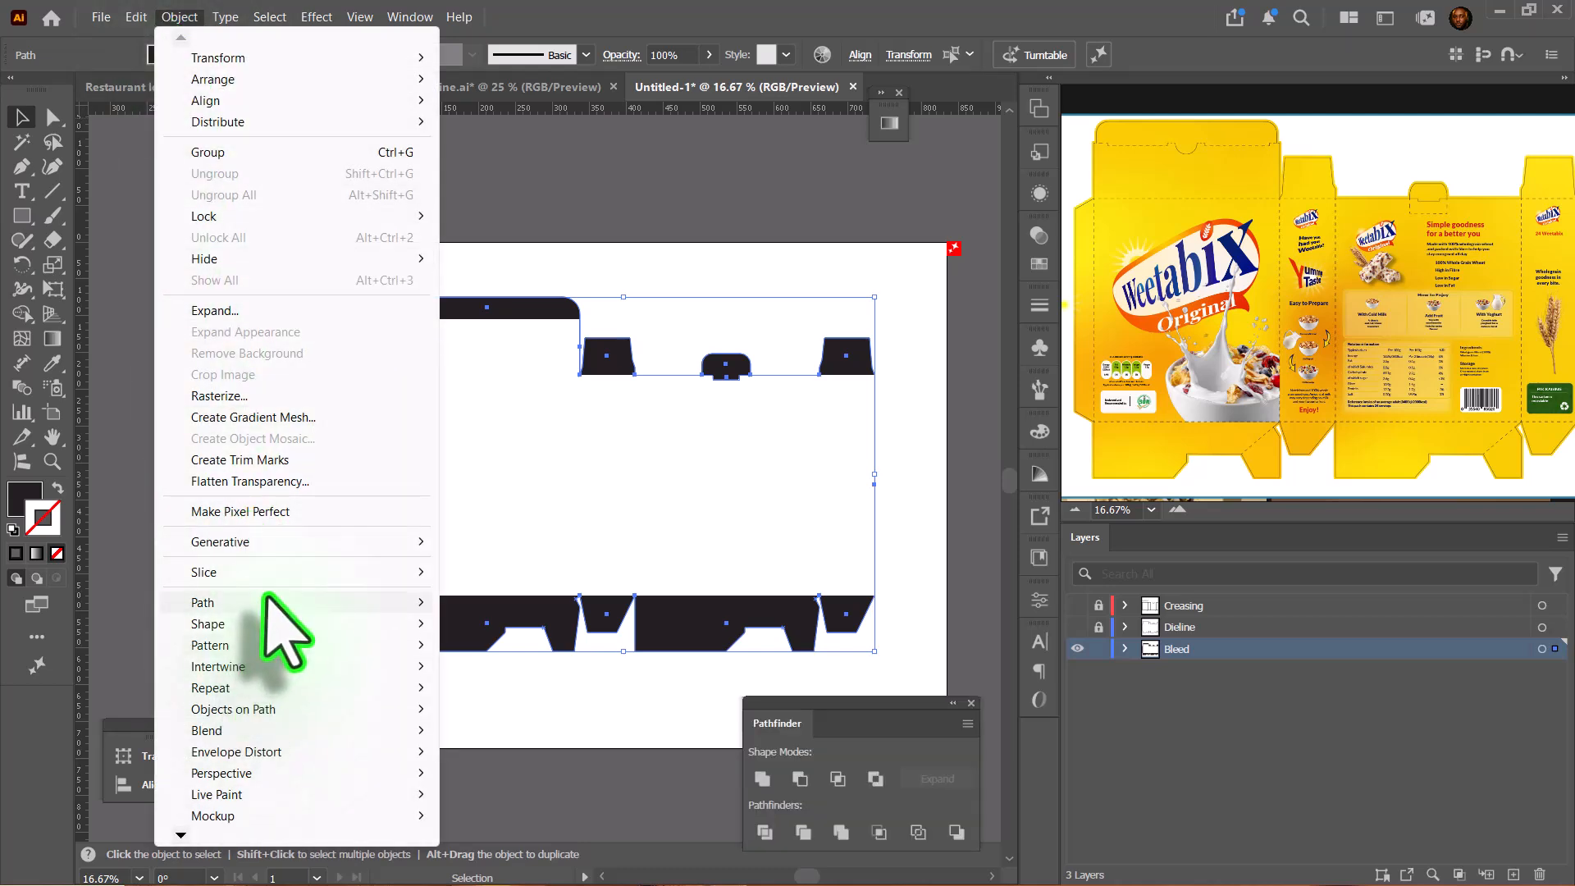
{"action": "mouse_move", "coordinate": [345, 604]}
{"action": "left_click", "coordinate": [502, 675]}
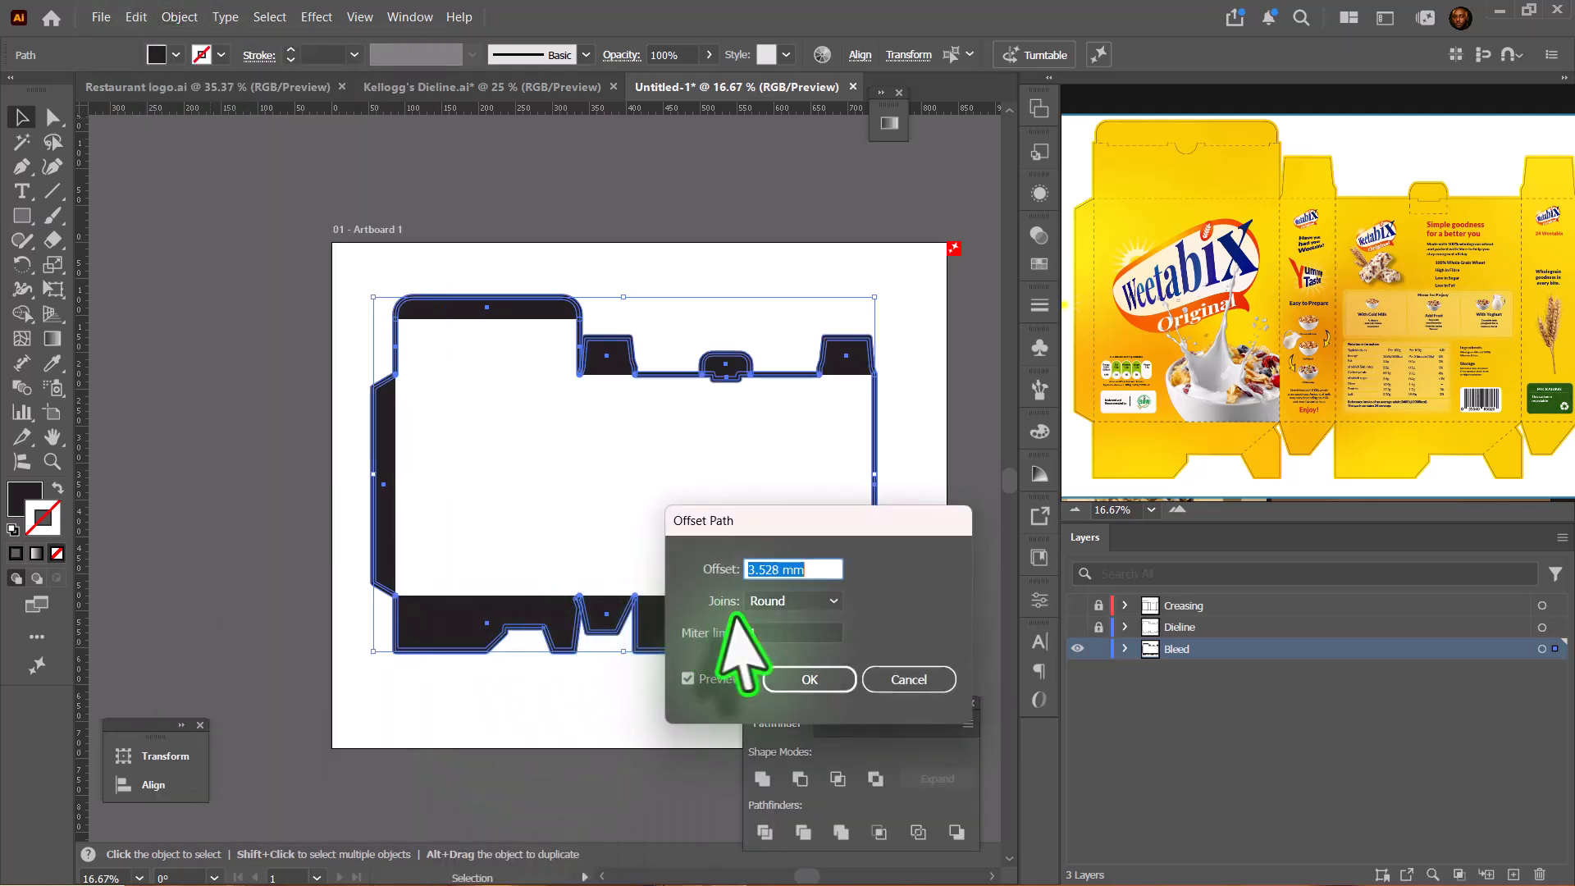
{"action": "left_click_drag", "start_coordinate": [814, 563], "coordinate": [707, 541]}
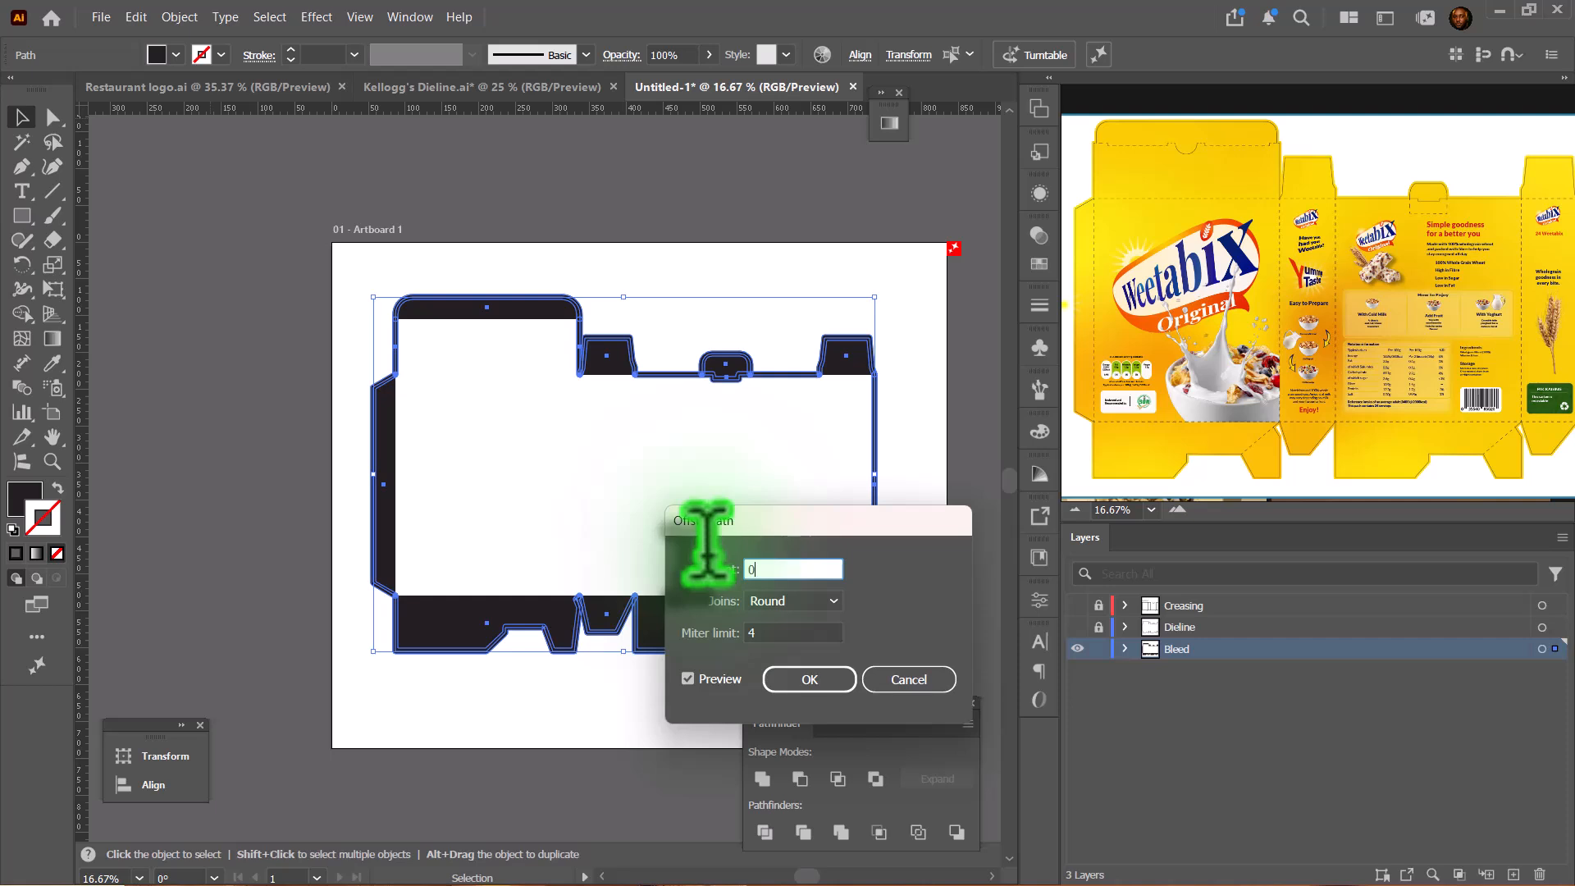
{"action": "type", "text": "0,5"}
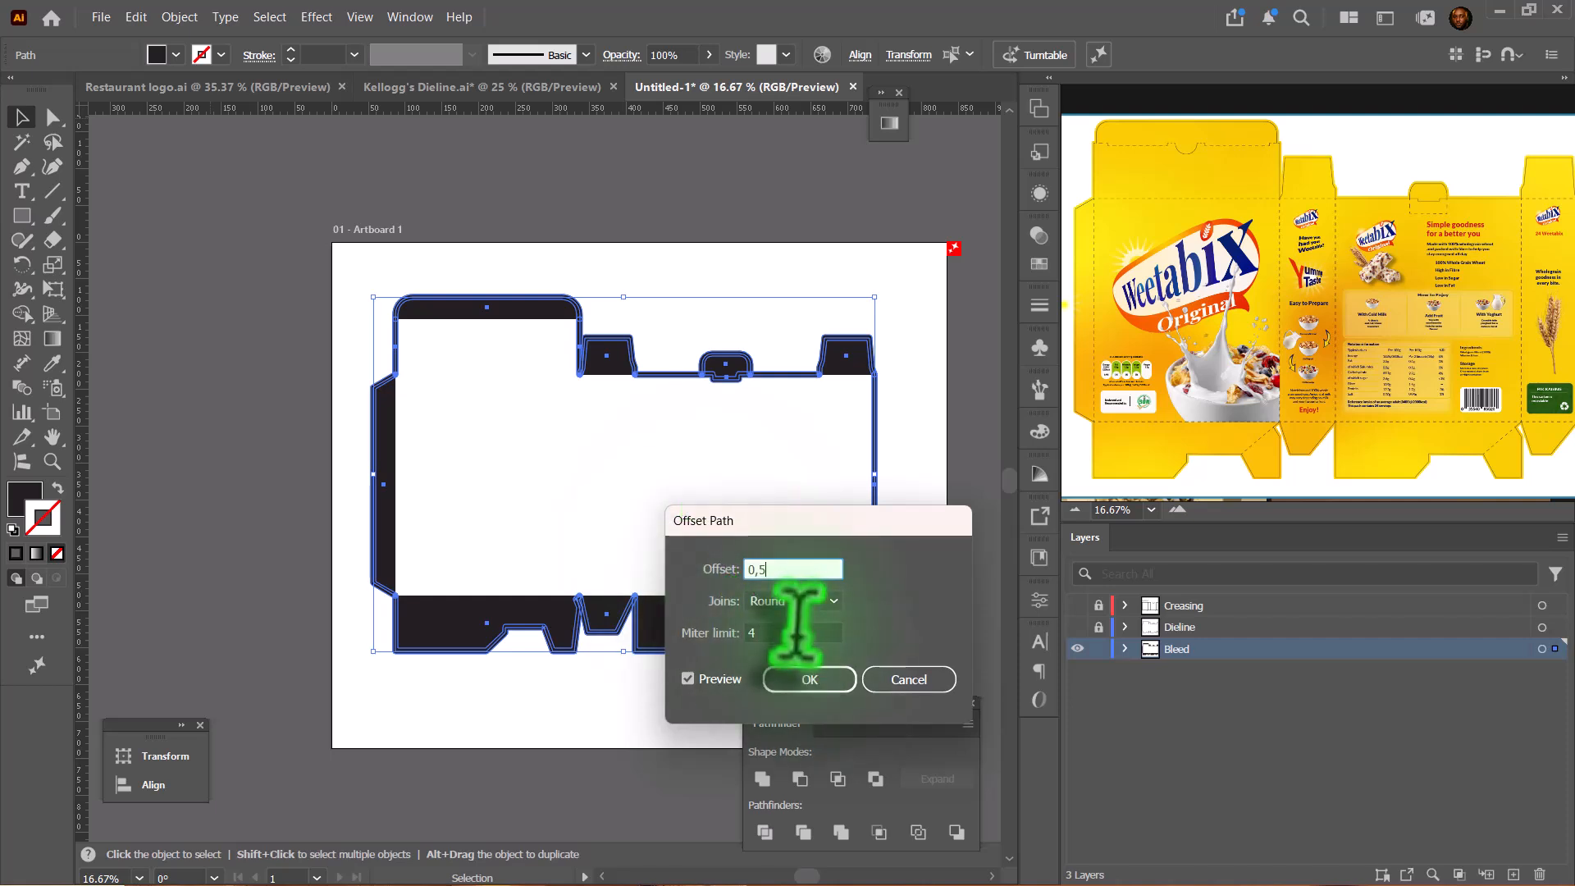
{"action": "left_click", "coordinate": [788, 632]}
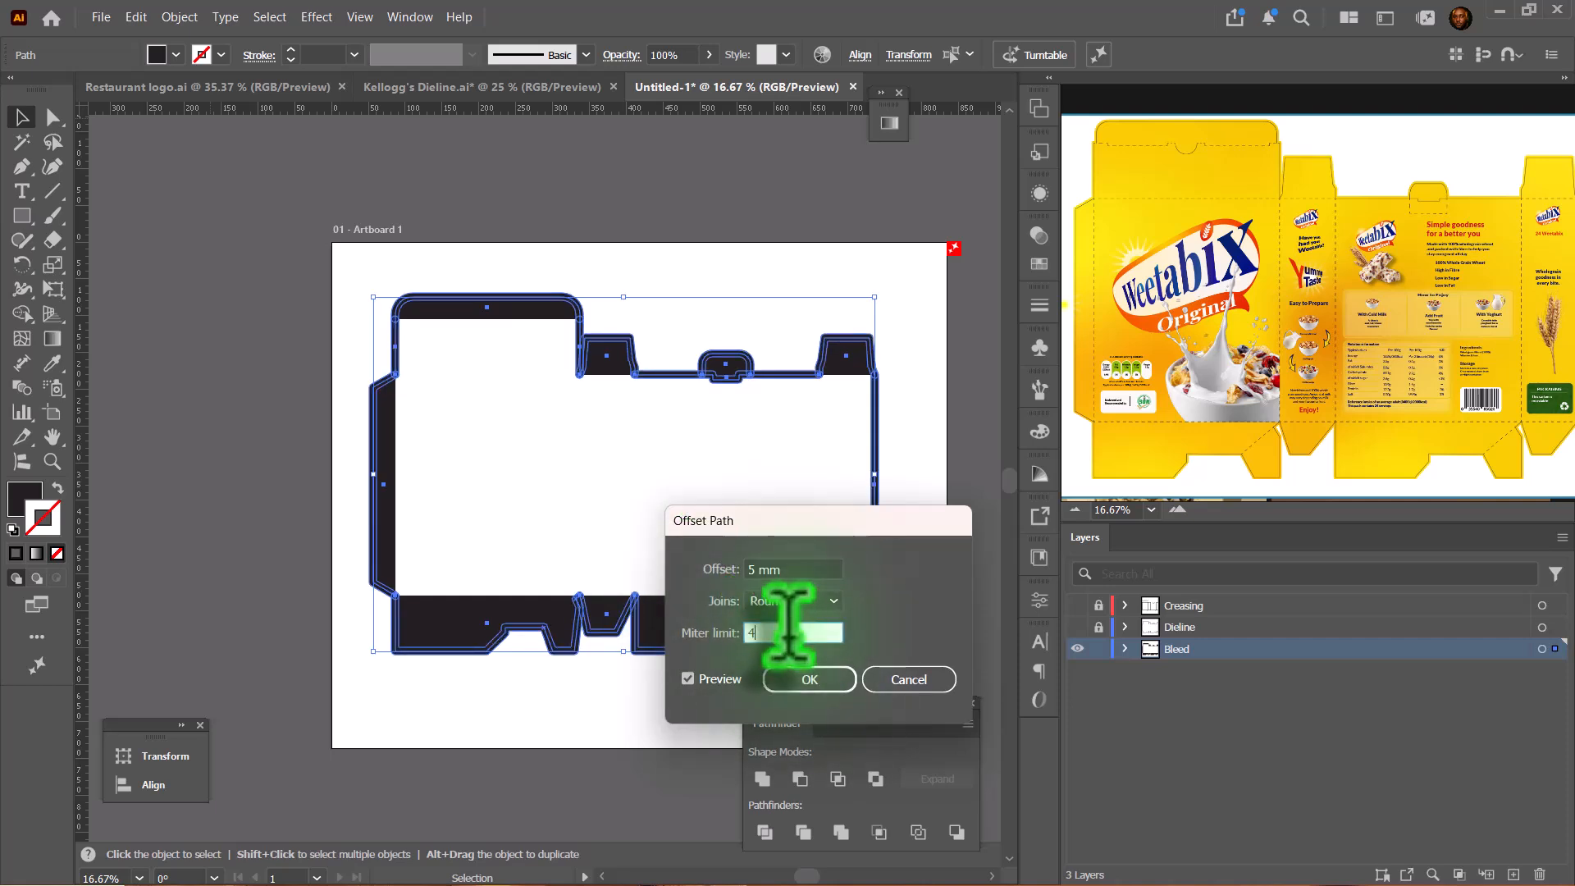
{"action": "left_click", "coordinate": [788, 566]}
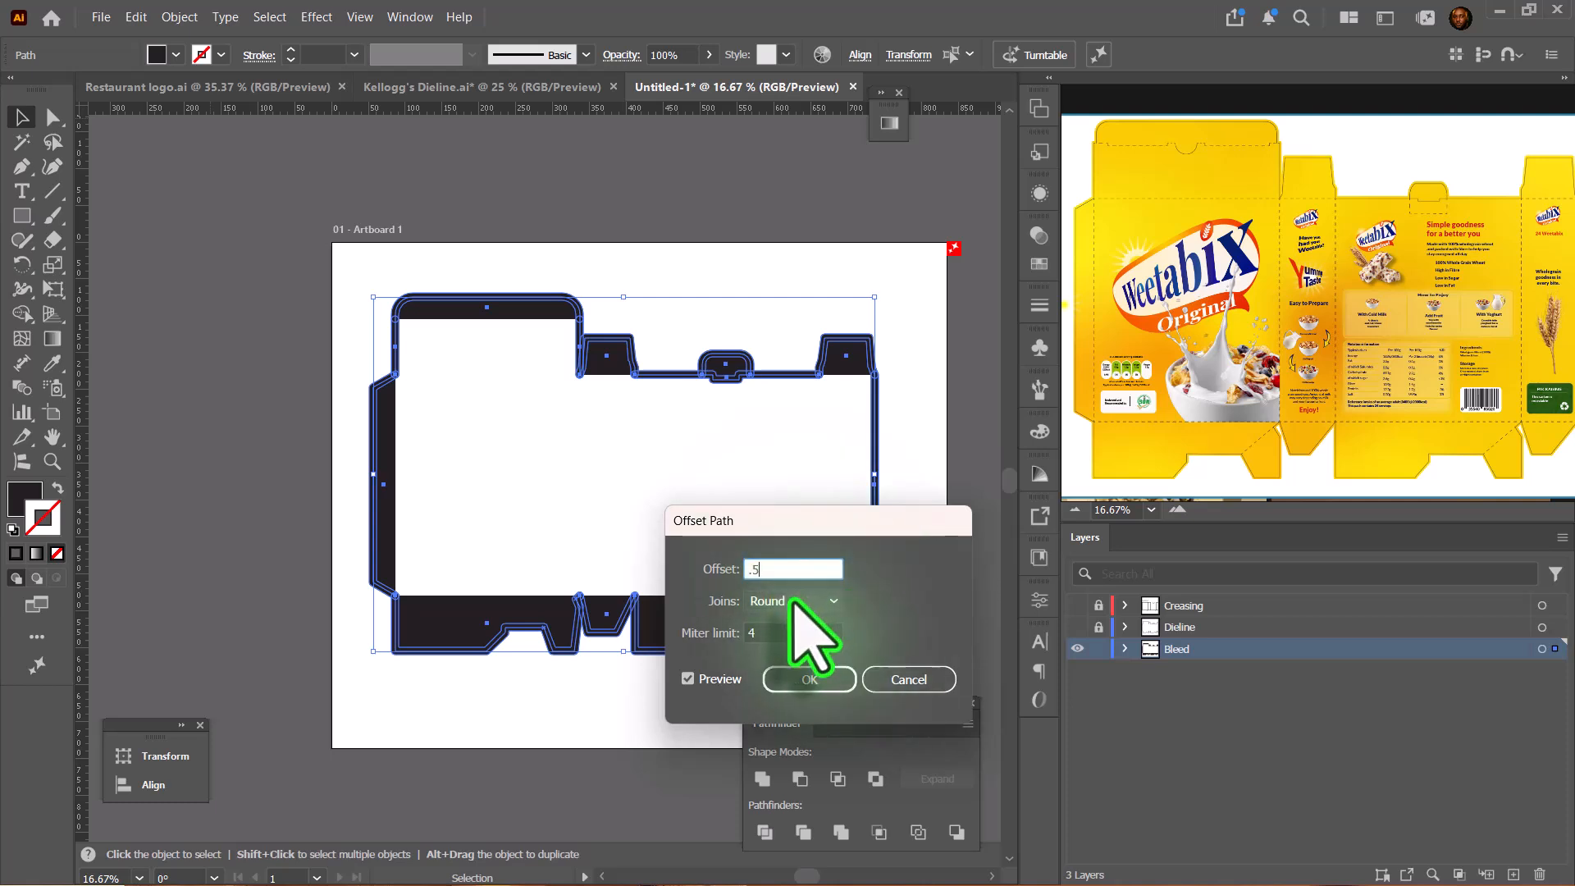
{"action": "left_click", "coordinate": [775, 632]}
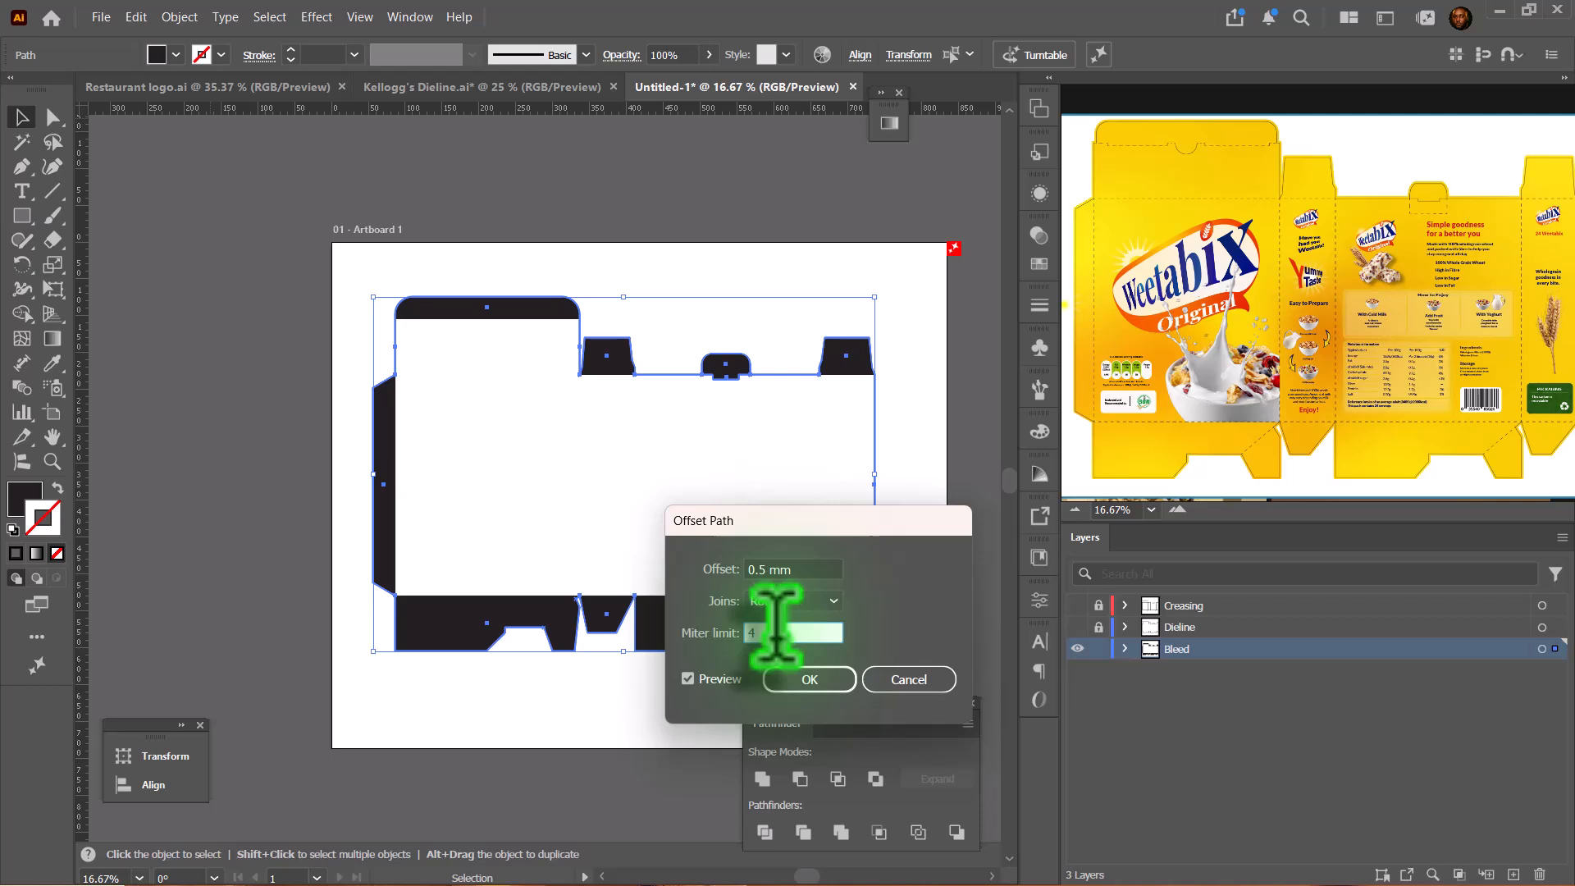
Try offsets of 1 mm and 2.5 mm, and apply a 2 mm offset with round joins to the Bleed paths
{"action": "left_click_drag", "start_coordinate": [763, 530], "coordinate": [796, 523]}
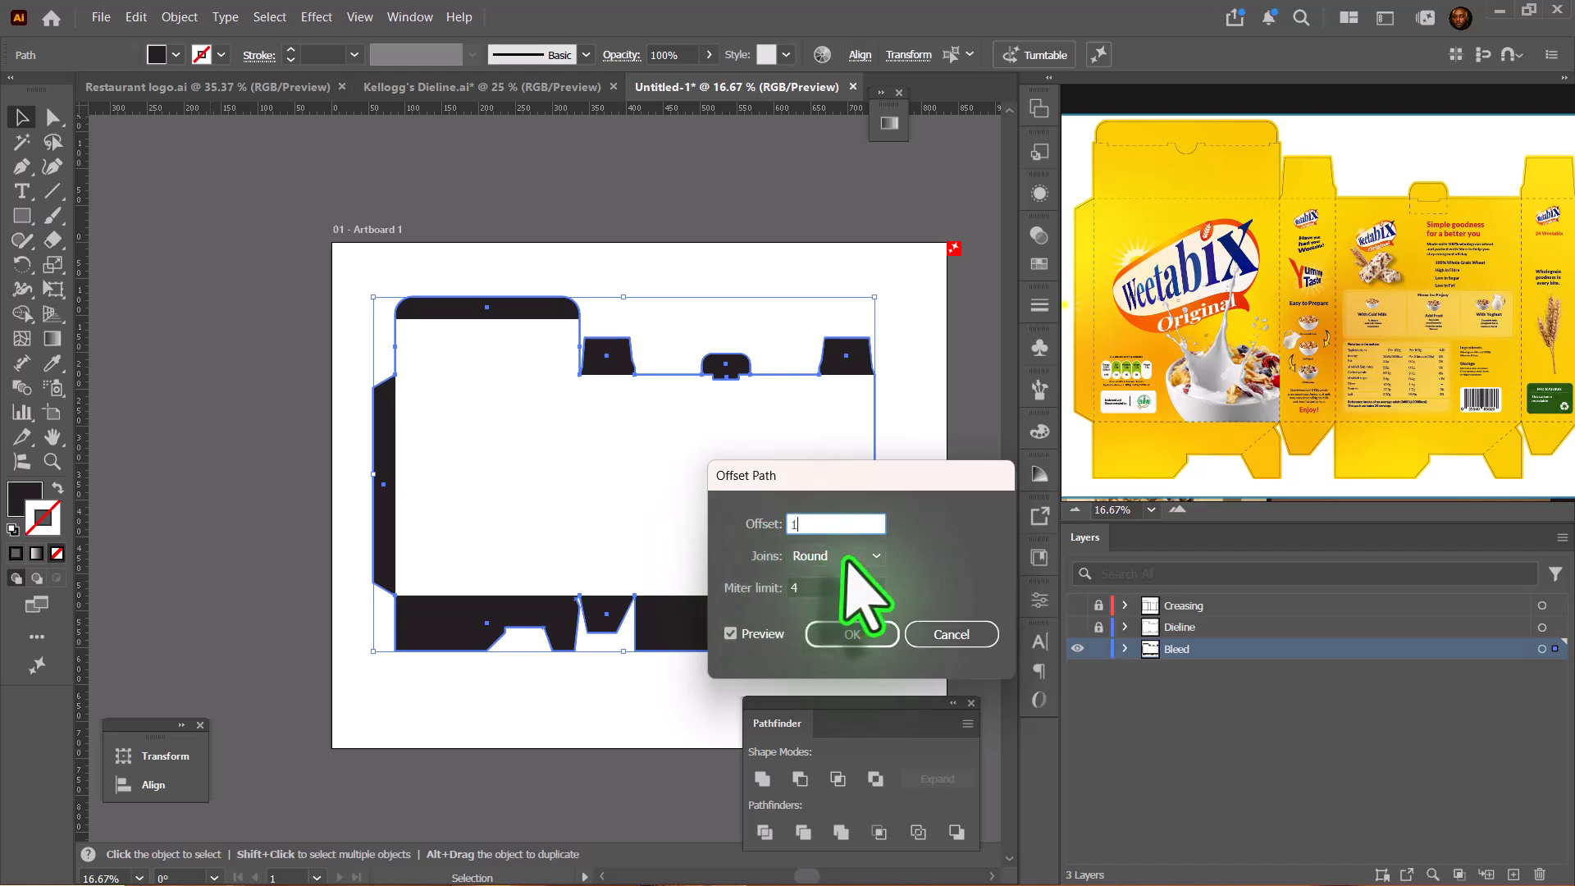
{"action": "left_click", "coordinate": [829, 585]}
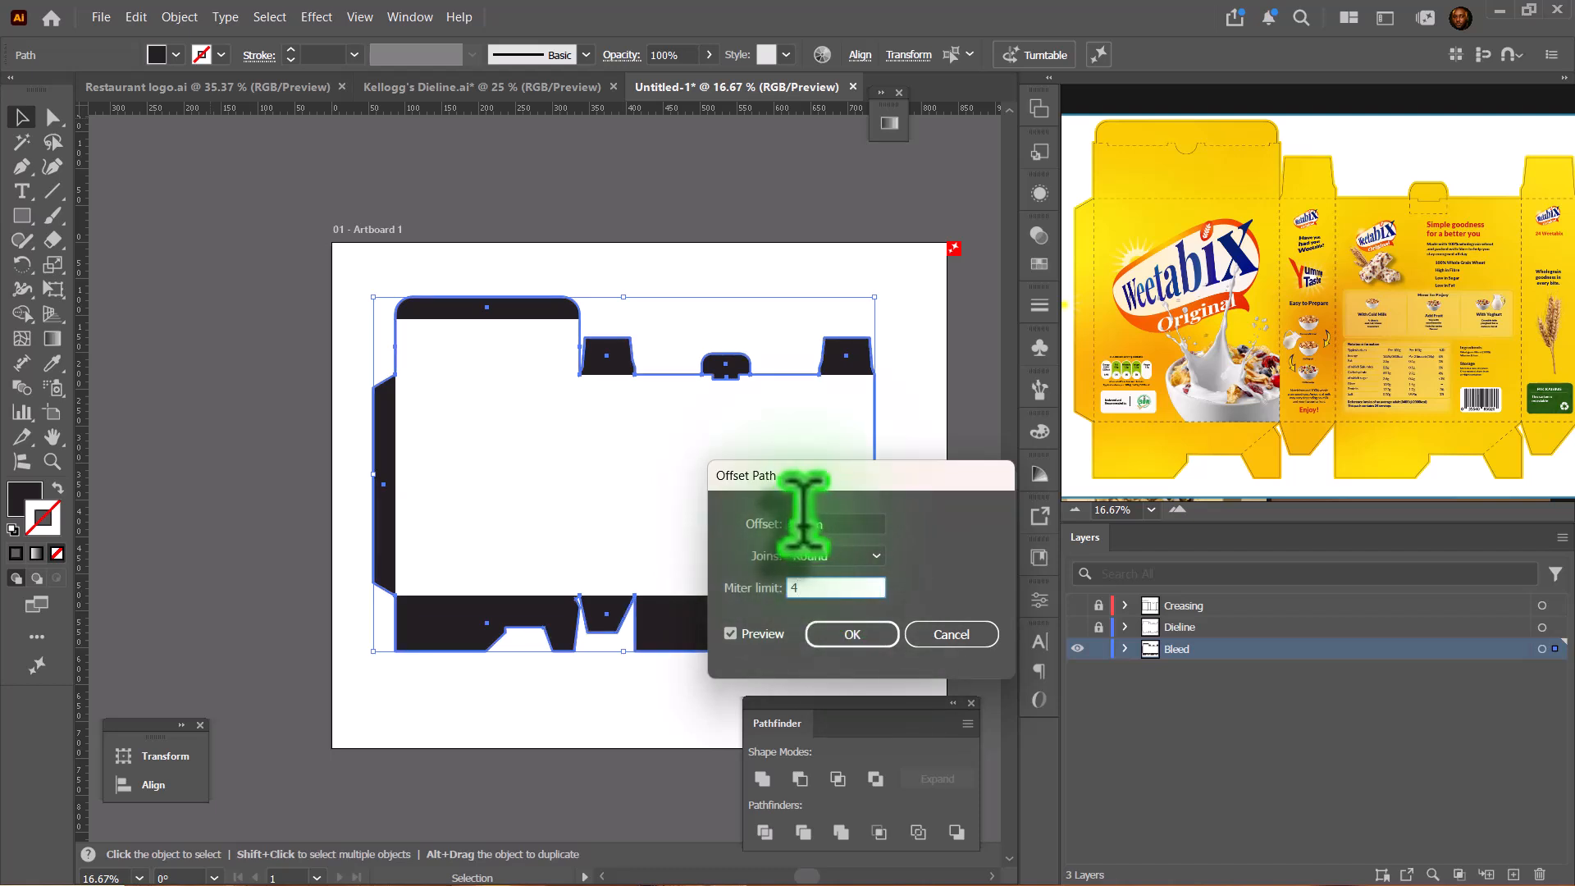
{"action": "left_click", "coordinate": [772, 525]}
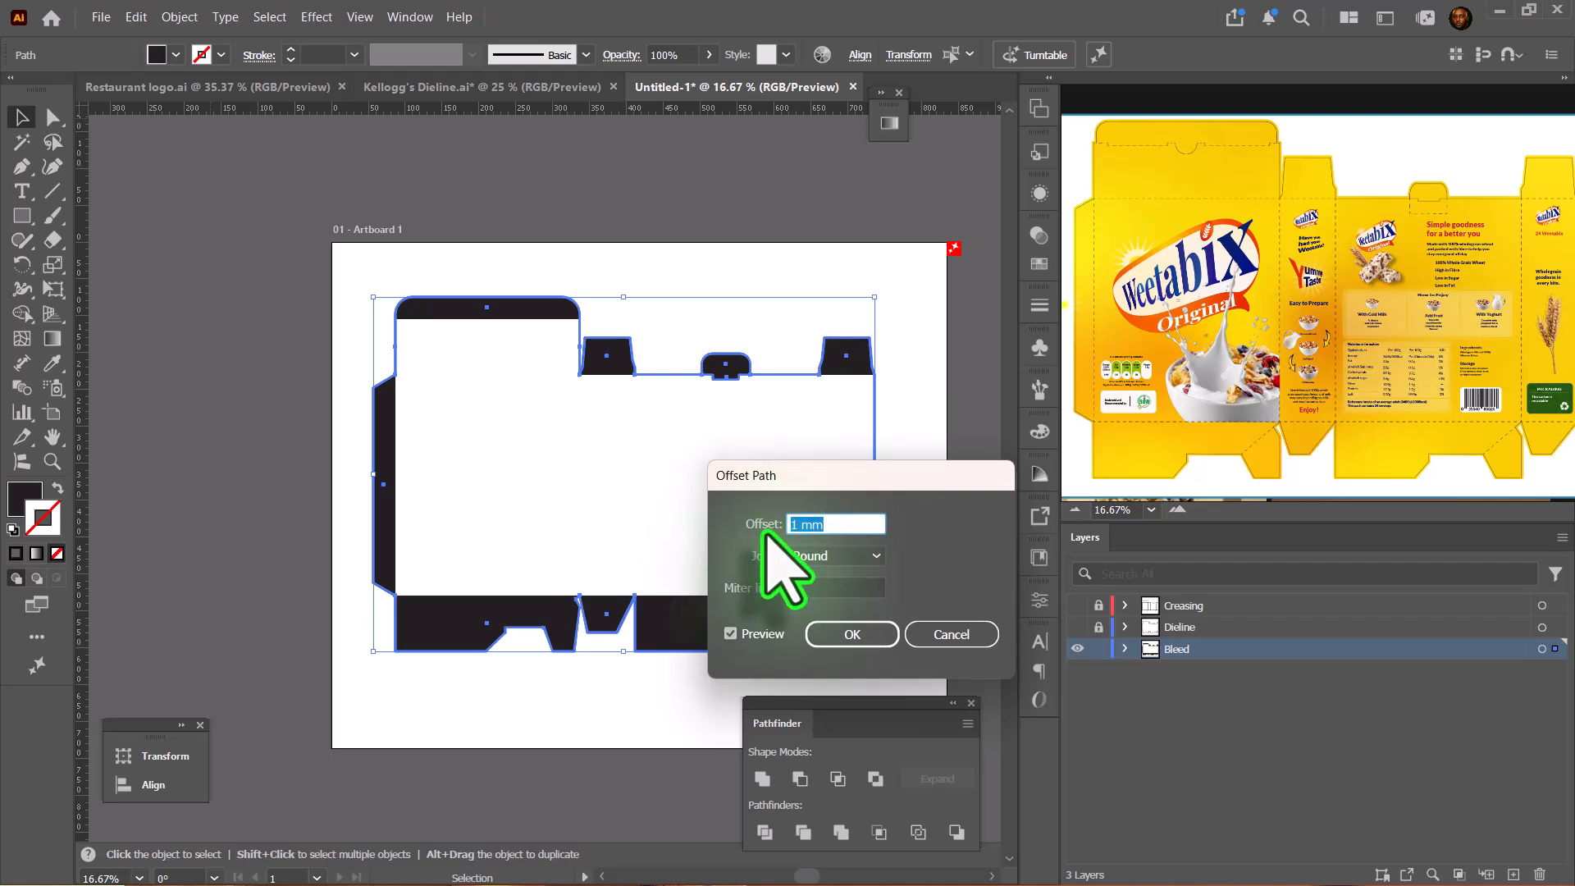
{"action": "left_click_drag", "start_coordinate": [800, 518], "coordinate": [773, 525]}
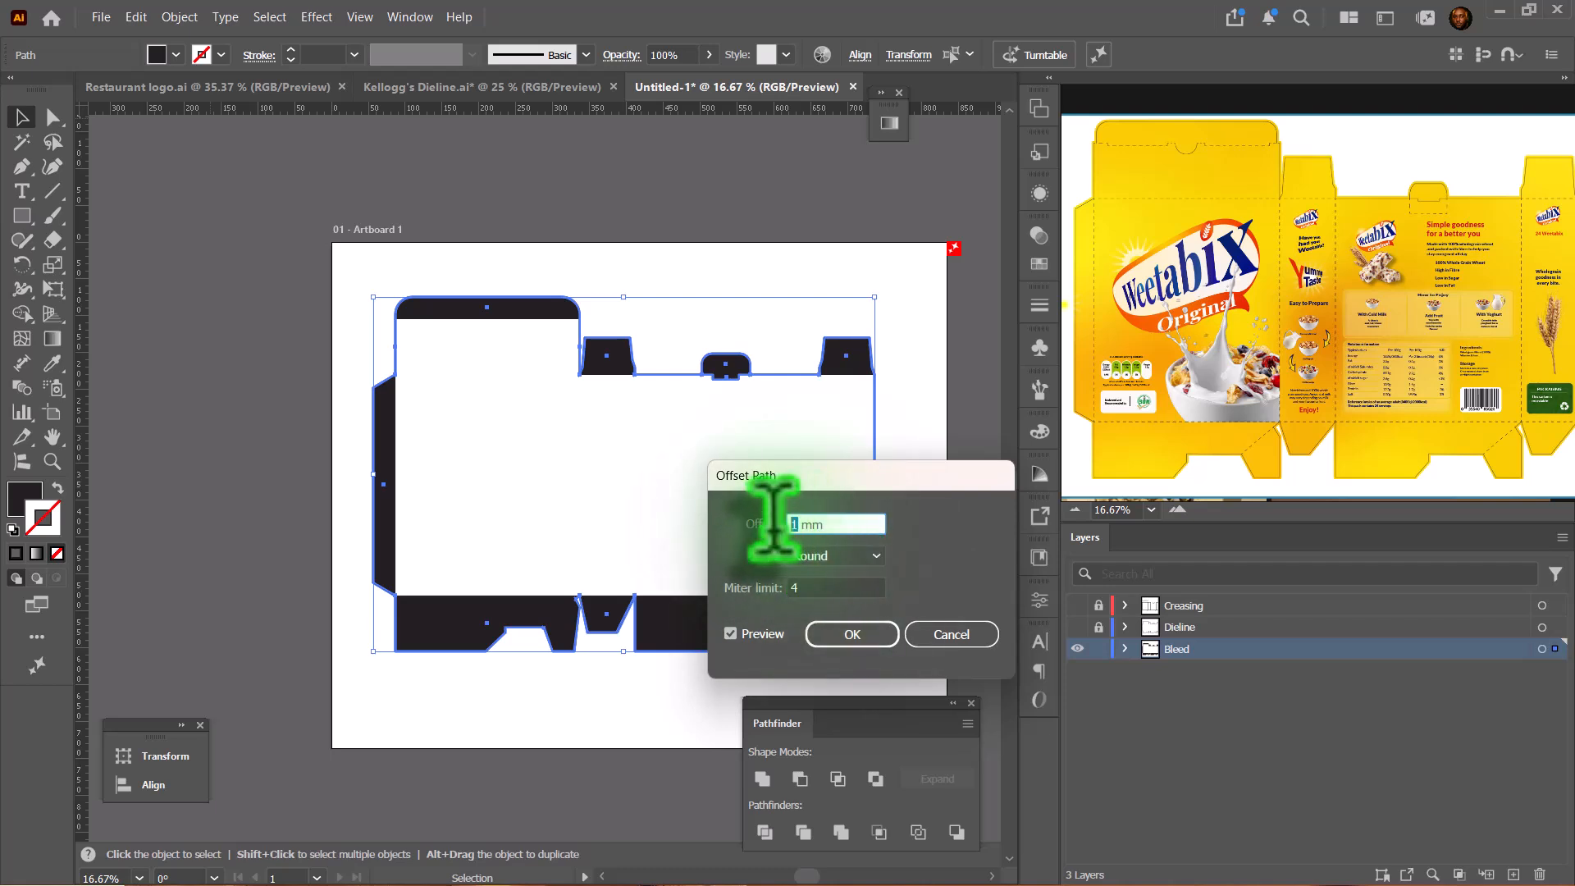
{"action": "type", "text": "2.5"}
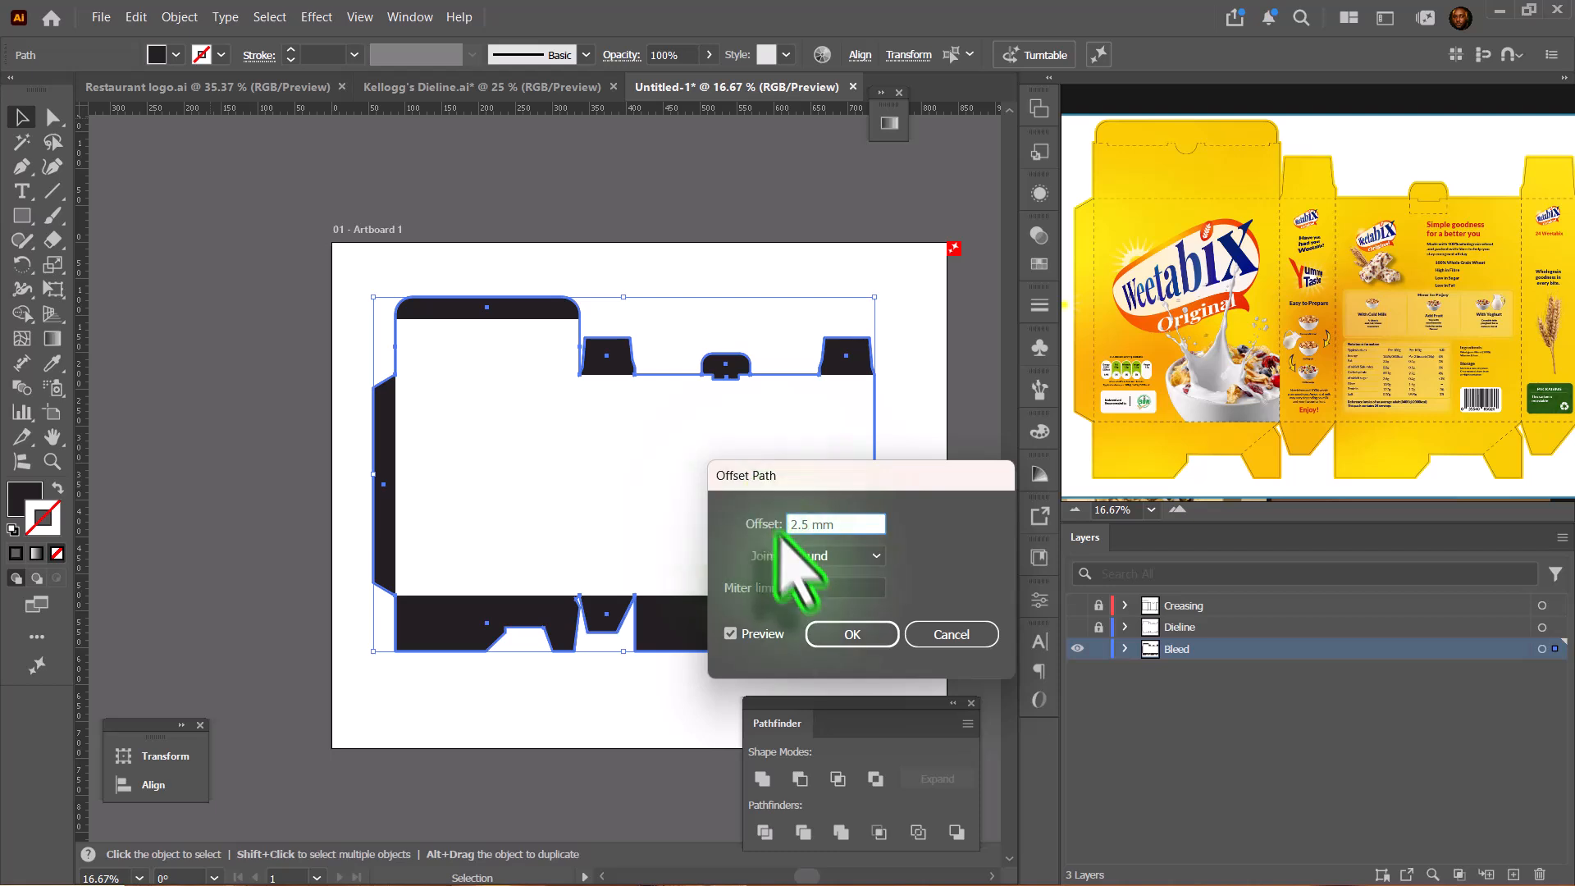
{"action": "left_click", "coordinate": [806, 582]}
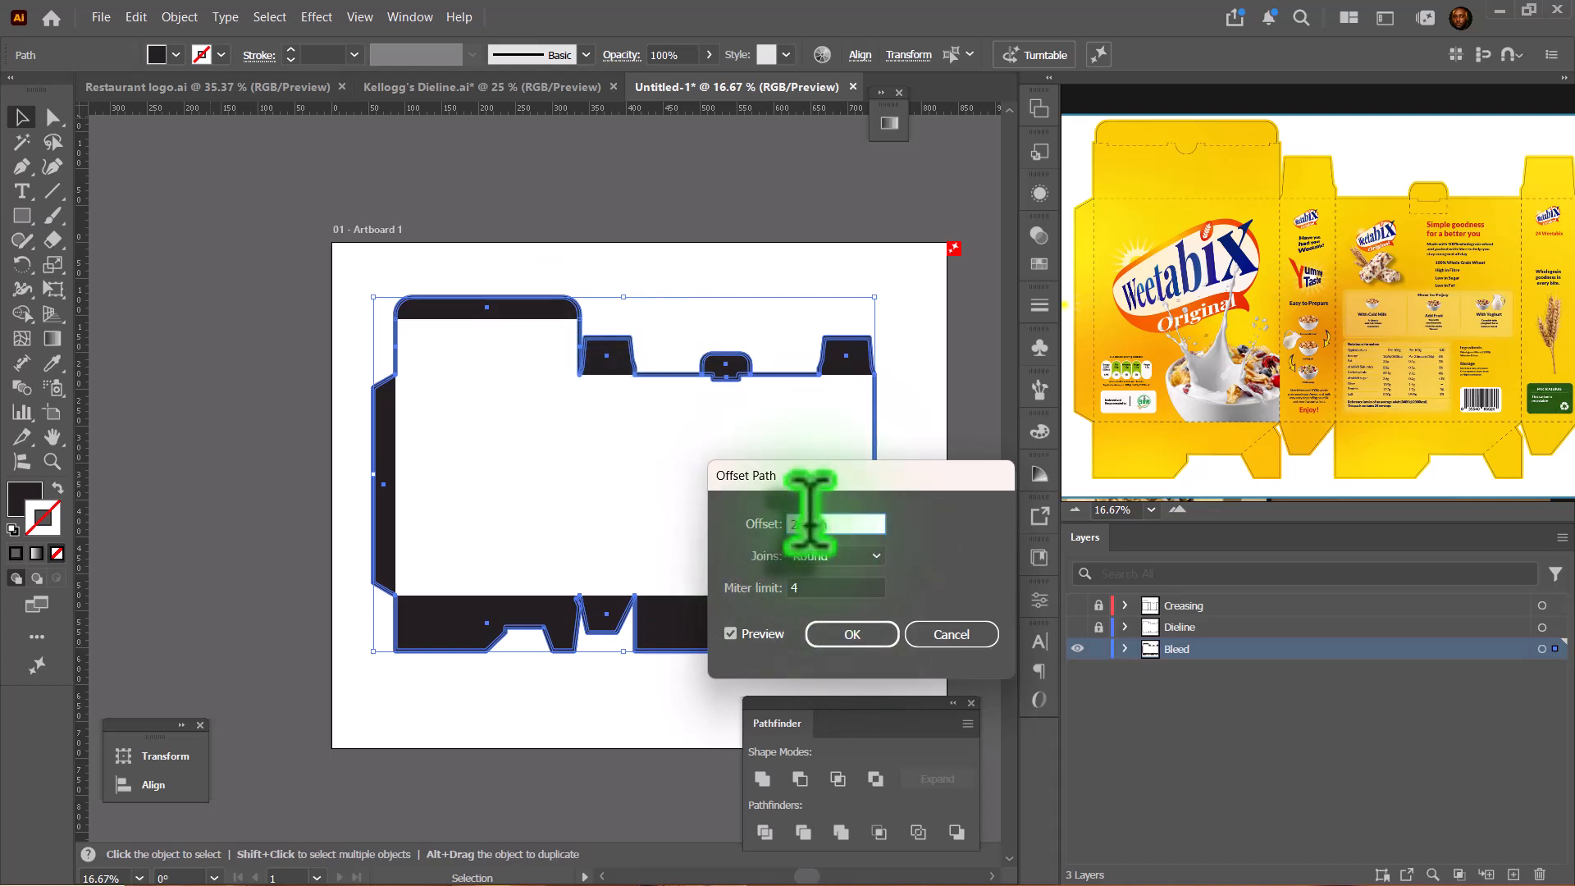
{"action": "left_click", "coordinate": [828, 585]}
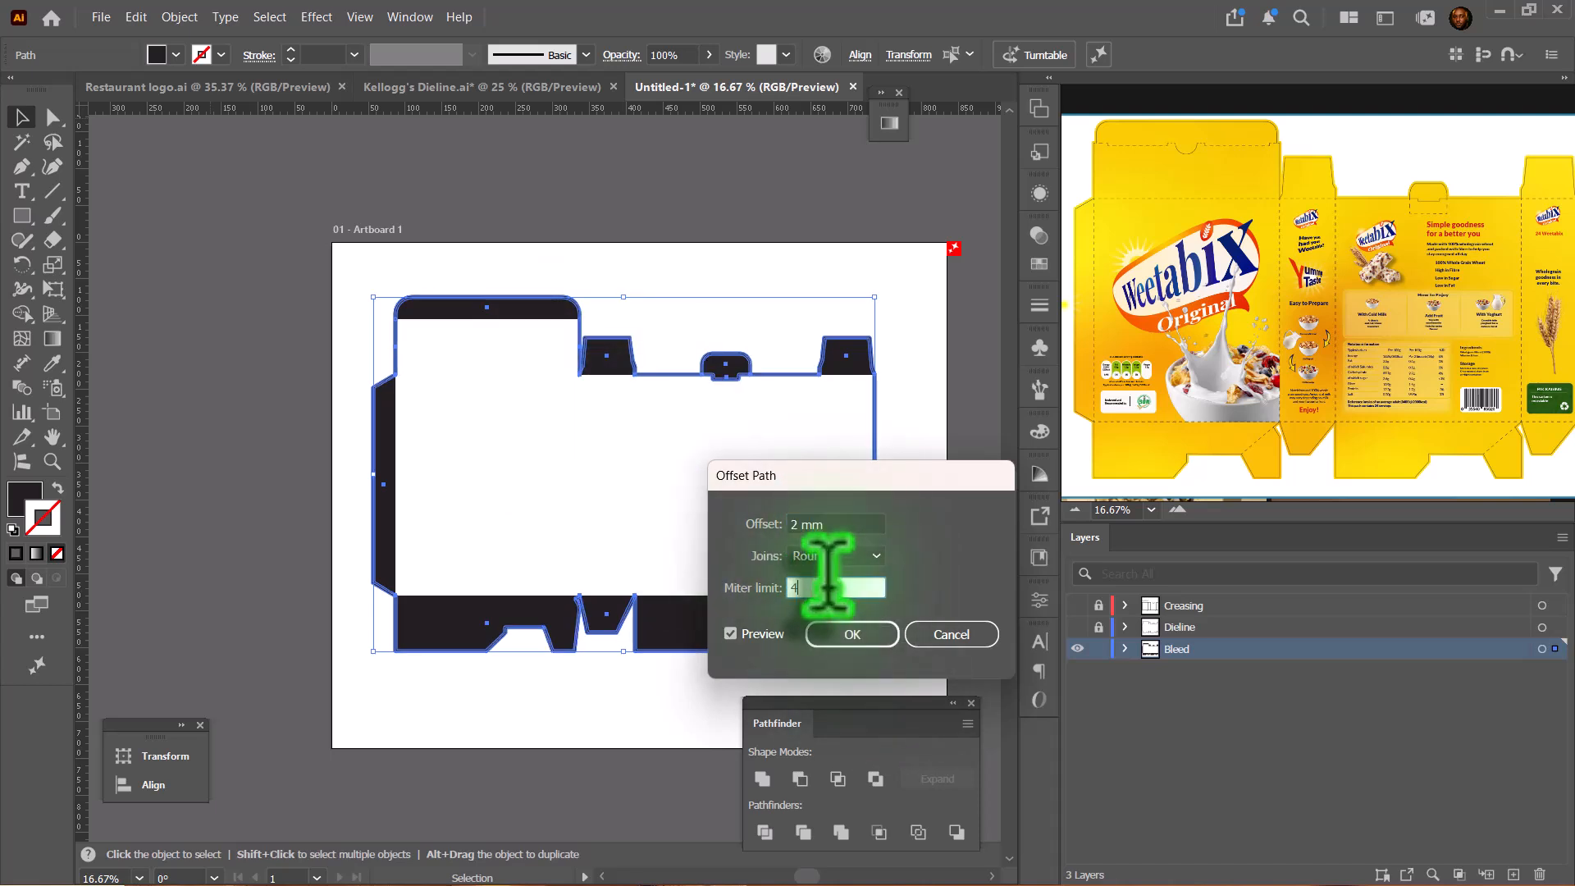
{"action": "left_click", "coordinate": [858, 637]}
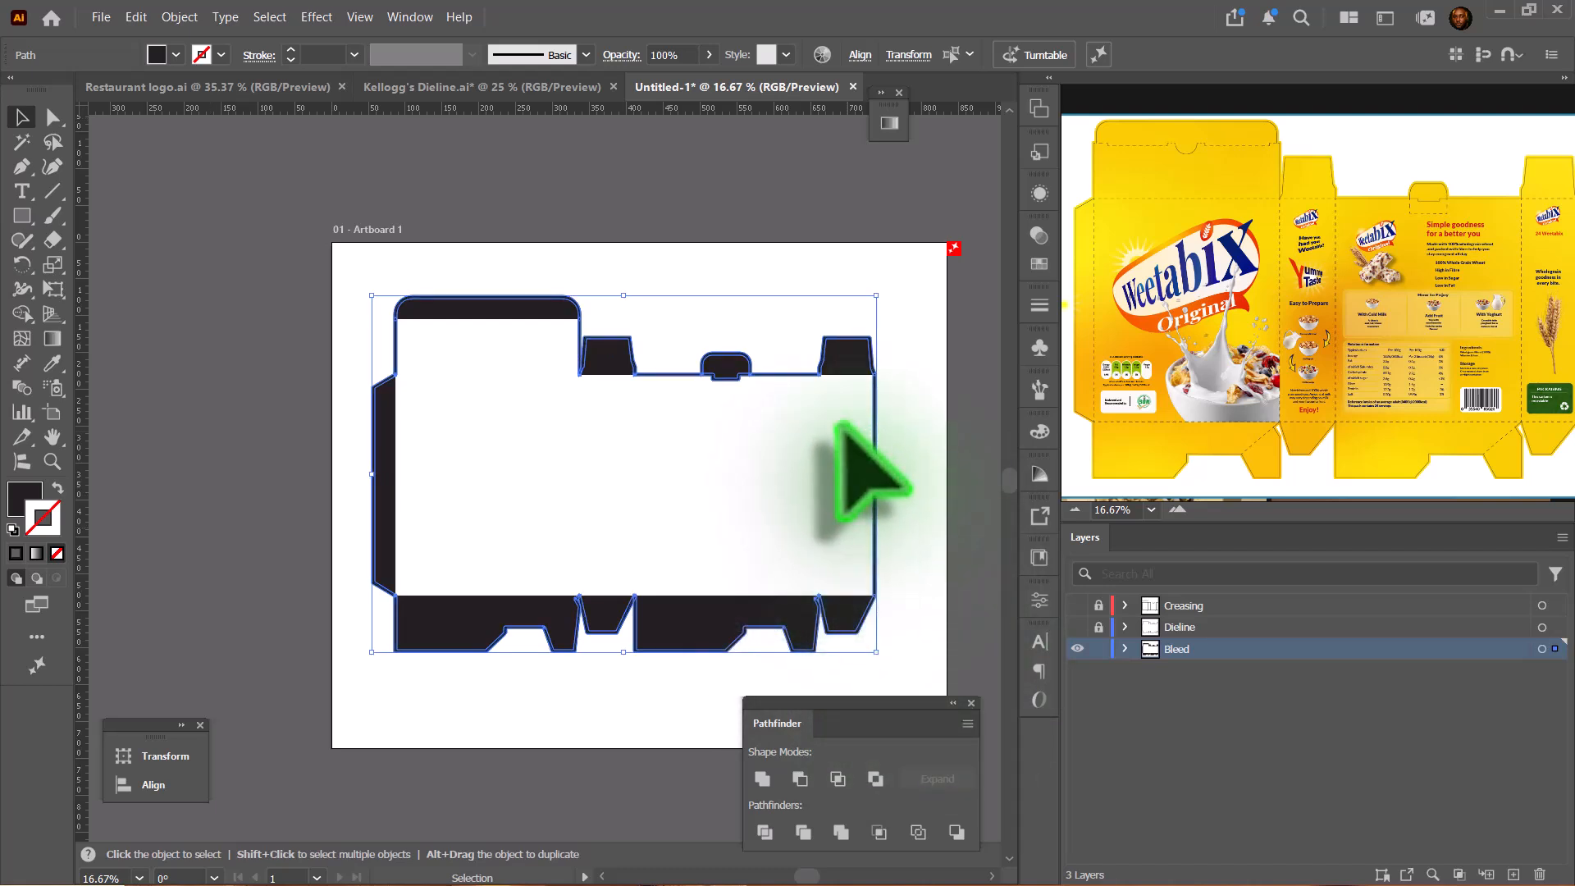
Inspect the offset edges around the top flaps up close and undo the path offset
{"action": "key", "text": "ctrl+equal"}
{"action": "key", "text": "ctrl+equal"}
{"action": "left_click_drag", "start_coordinate": [712, 377], "coordinate": [692, 442]}
{"action": "key", "text": "ctrl+z"}
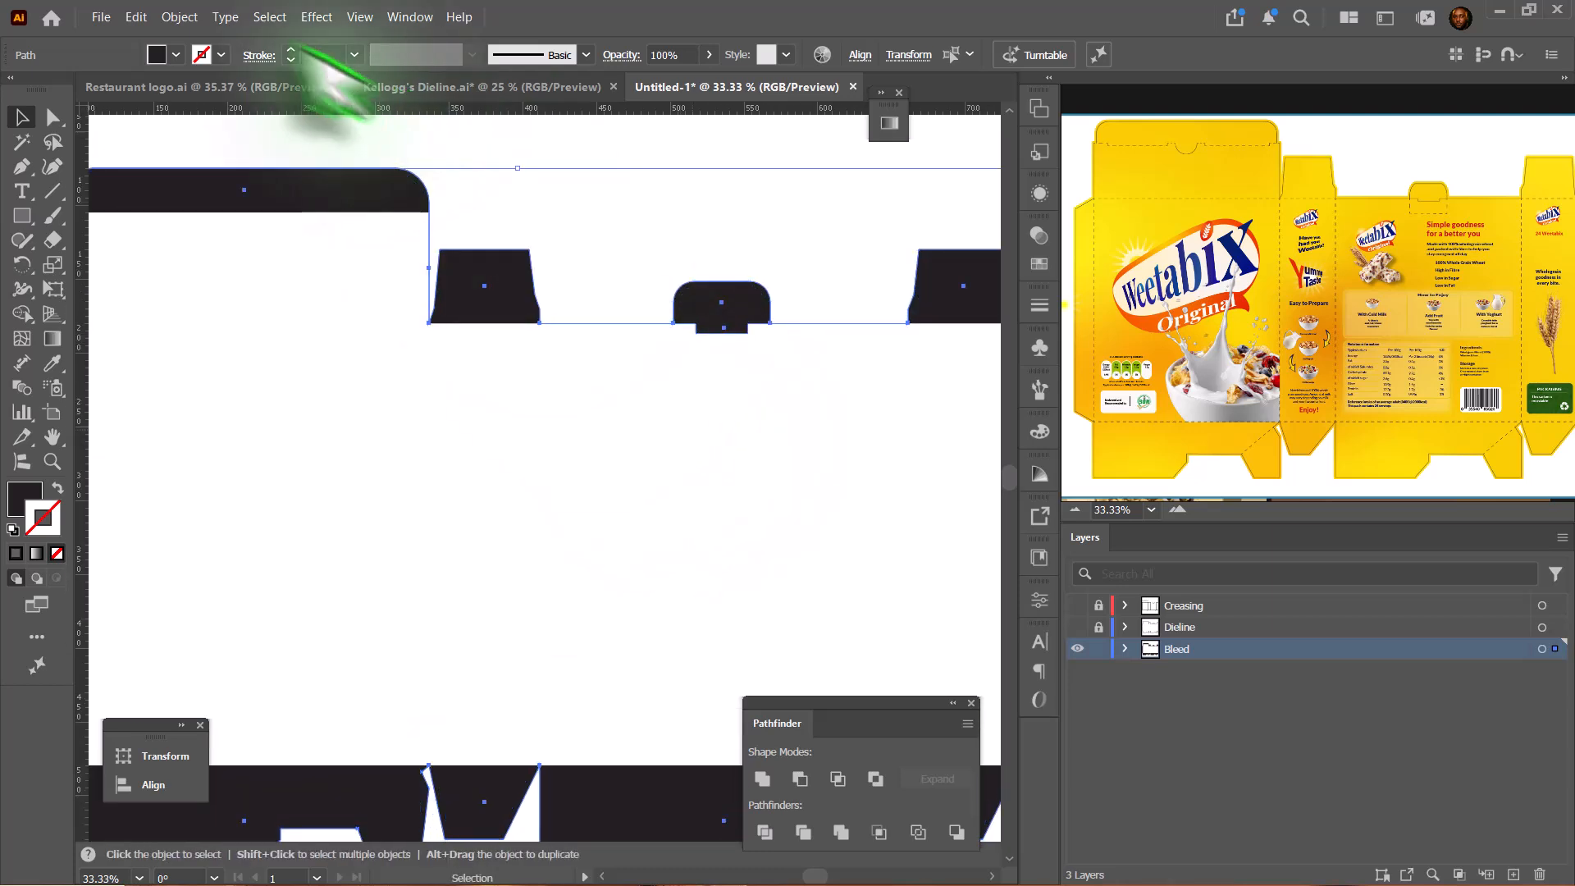
Offset the selected Bleed paths by 2 mm with round joins and a miter limit of 4
{"action": "left_click", "coordinate": [136, 16]}
{"action": "mouse_move", "coordinate": [184, 18]}
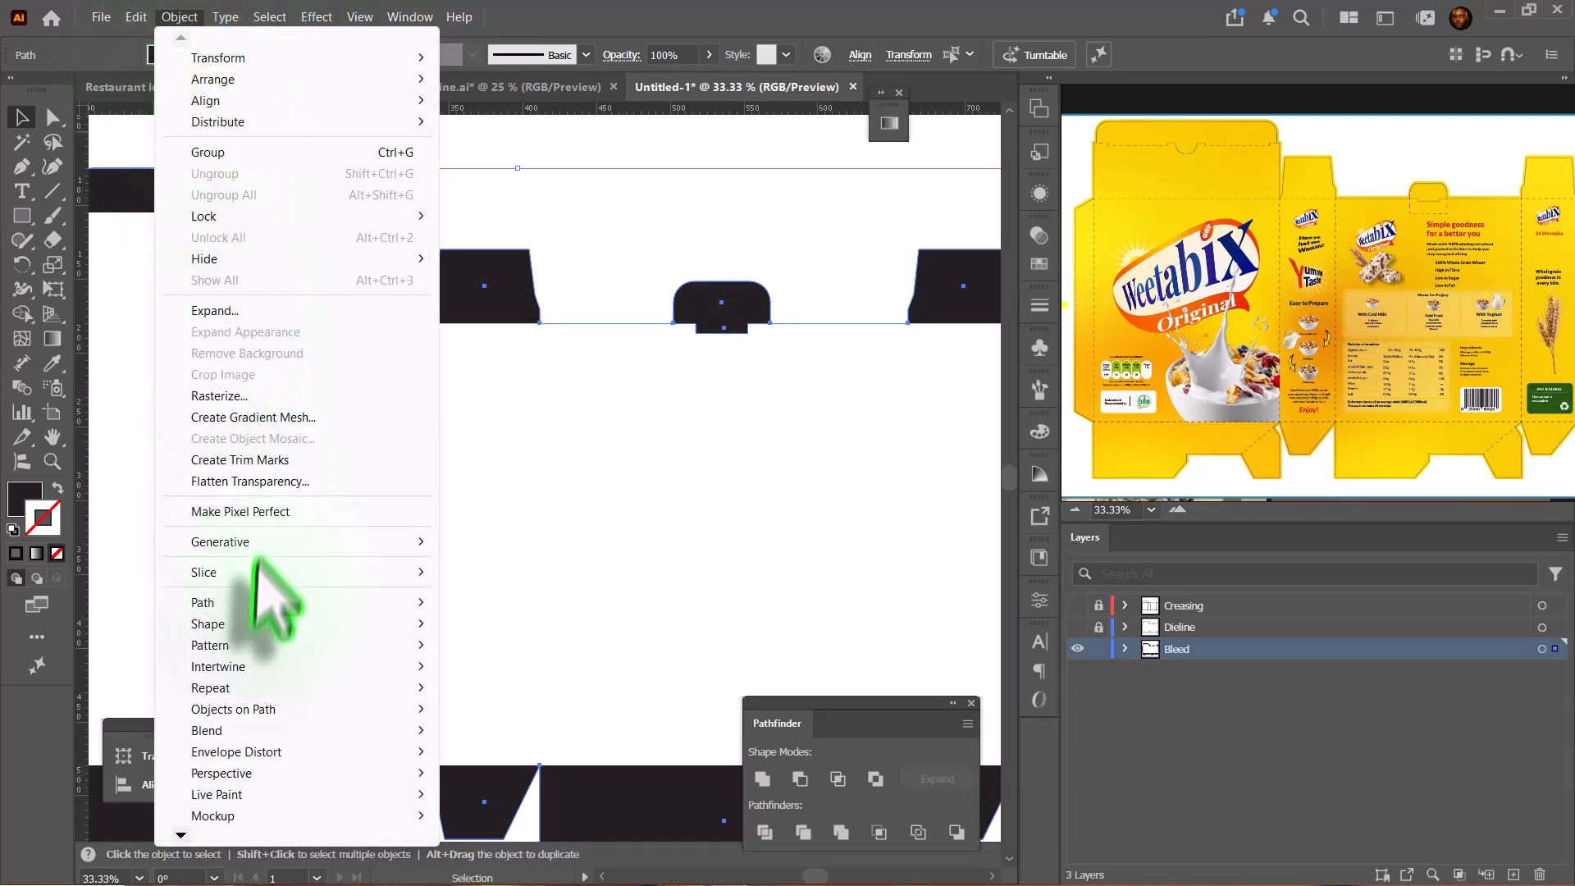
{"action": "mouse_move", "coordinate": [246, 602]}
{"action": "left_click", "coordinate": [507, 676]}
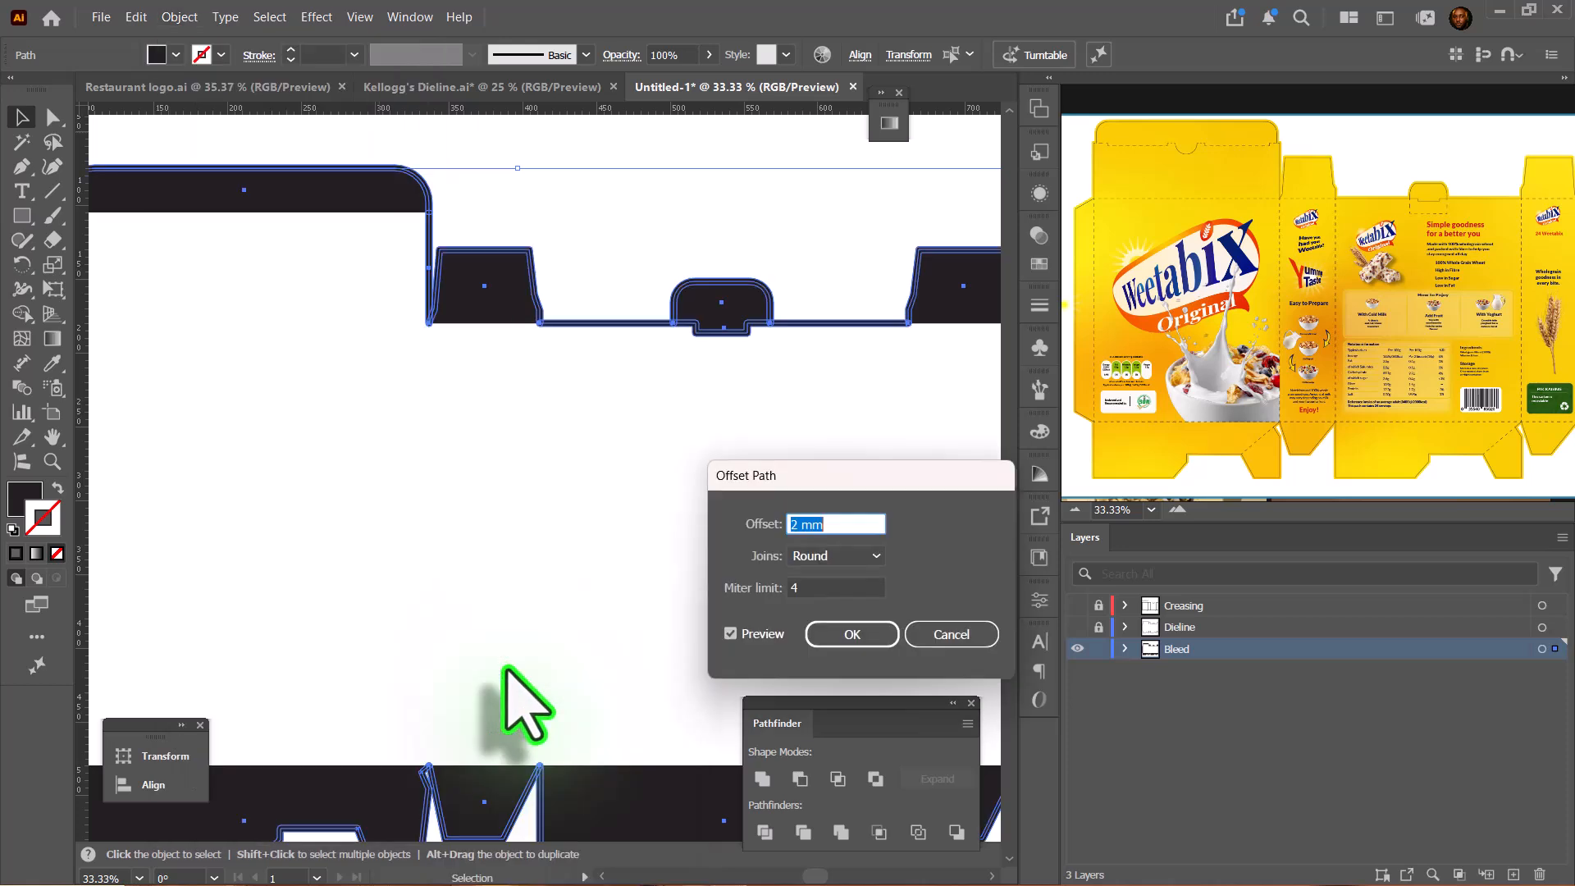
{"action": "left_click", "coordinate": [850, 633]}
Unite the offset Bleed paths into one compound path with the Pathfinder
{"action": "key", "text": "ctrl+minus"}
{"action": "key", "text": "ctrl+minus"}
{"action": "key", "text": "ctrl+minus"}
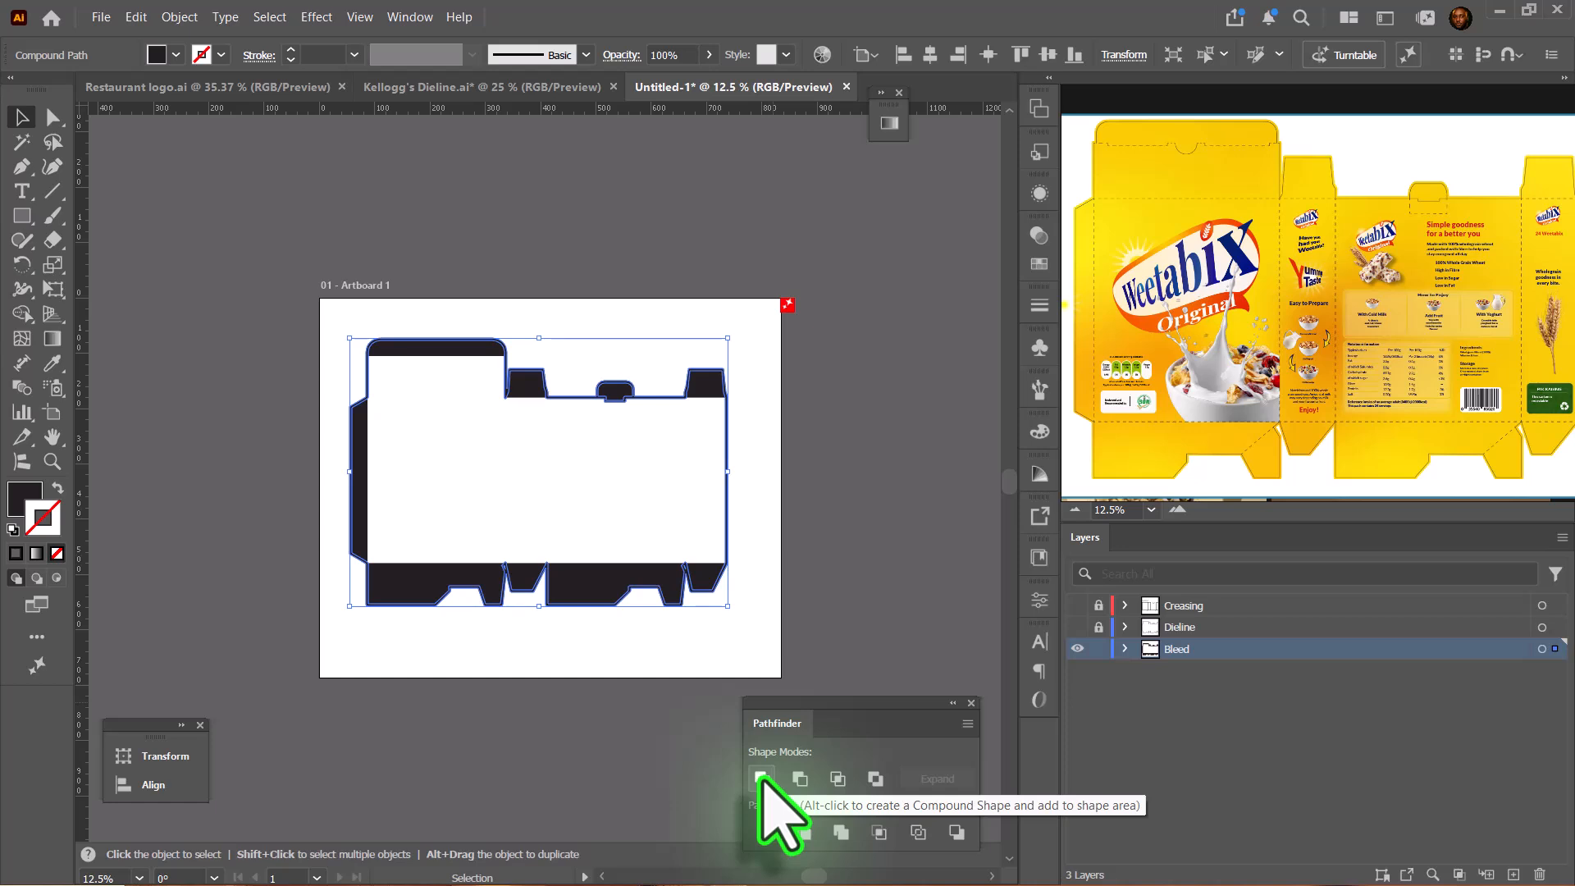
{"action": "key", "text": "ctrl+plus"}
{"action": "key", "text": "ctrl+plus"}
{"action": "key", "text": "ctrl+plus"}
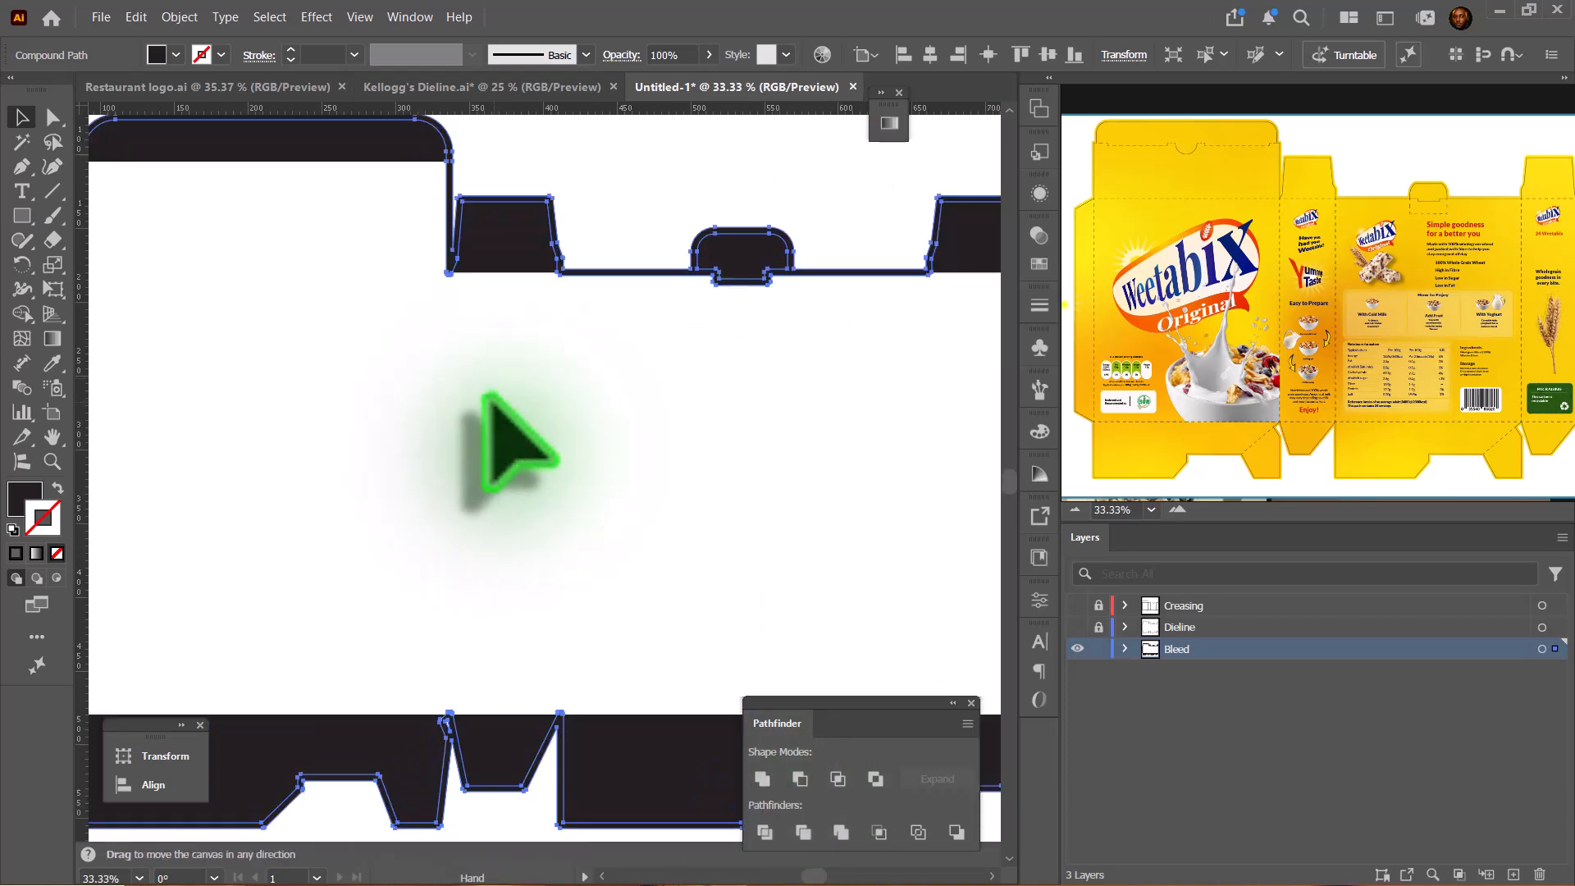
{"action": "left_click_drag", "start_coordinate": [490, 397], "coordinate": [589, 484]}
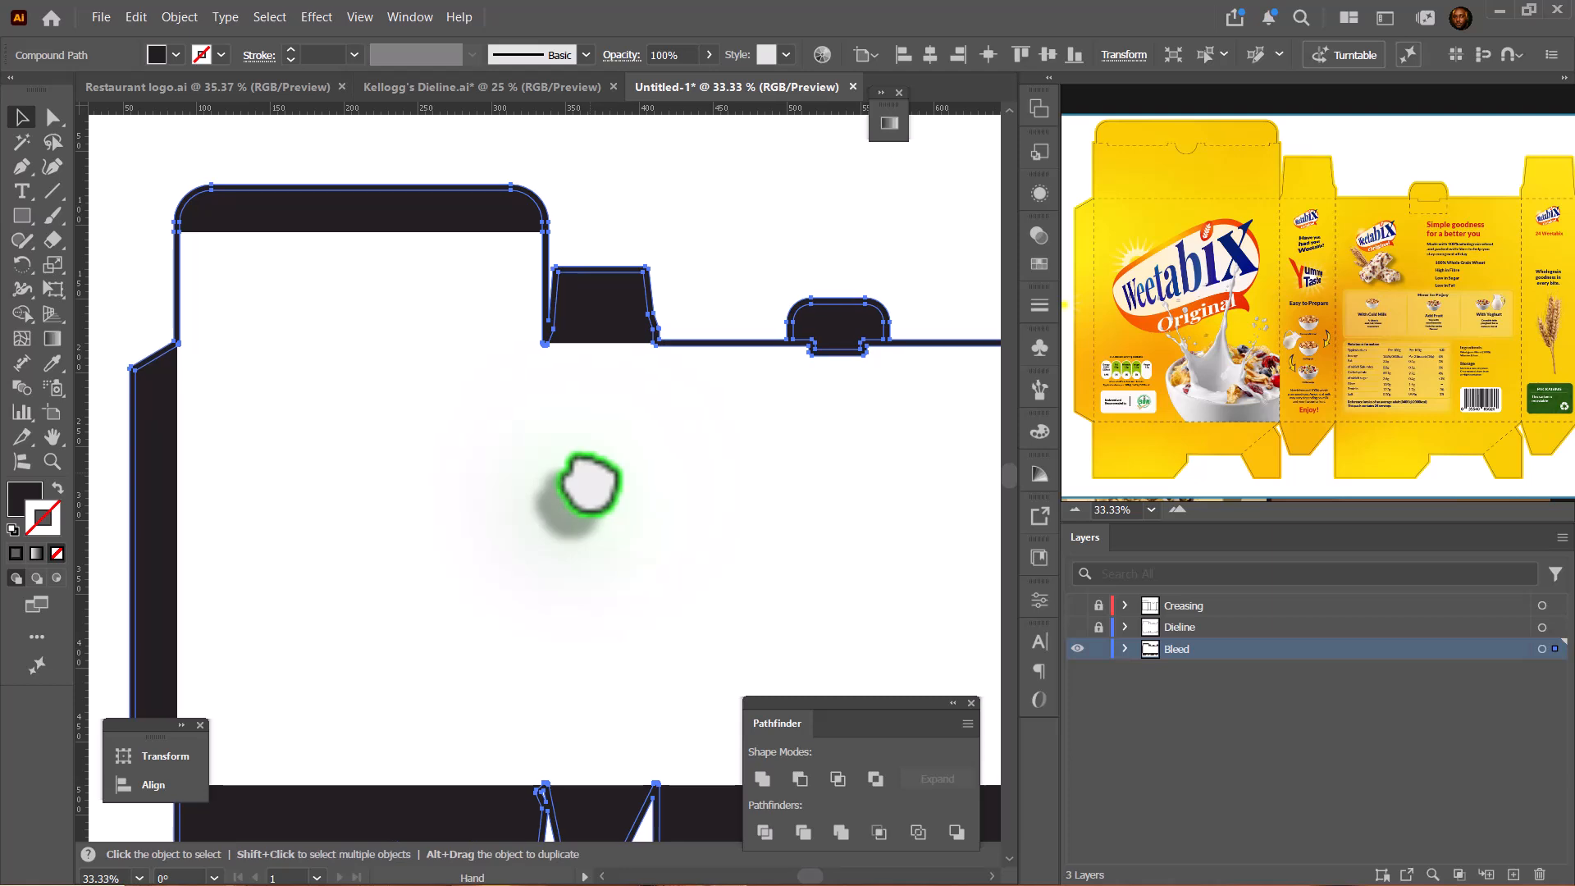
{"action": "left_click", "coordinate": [763, 781]}
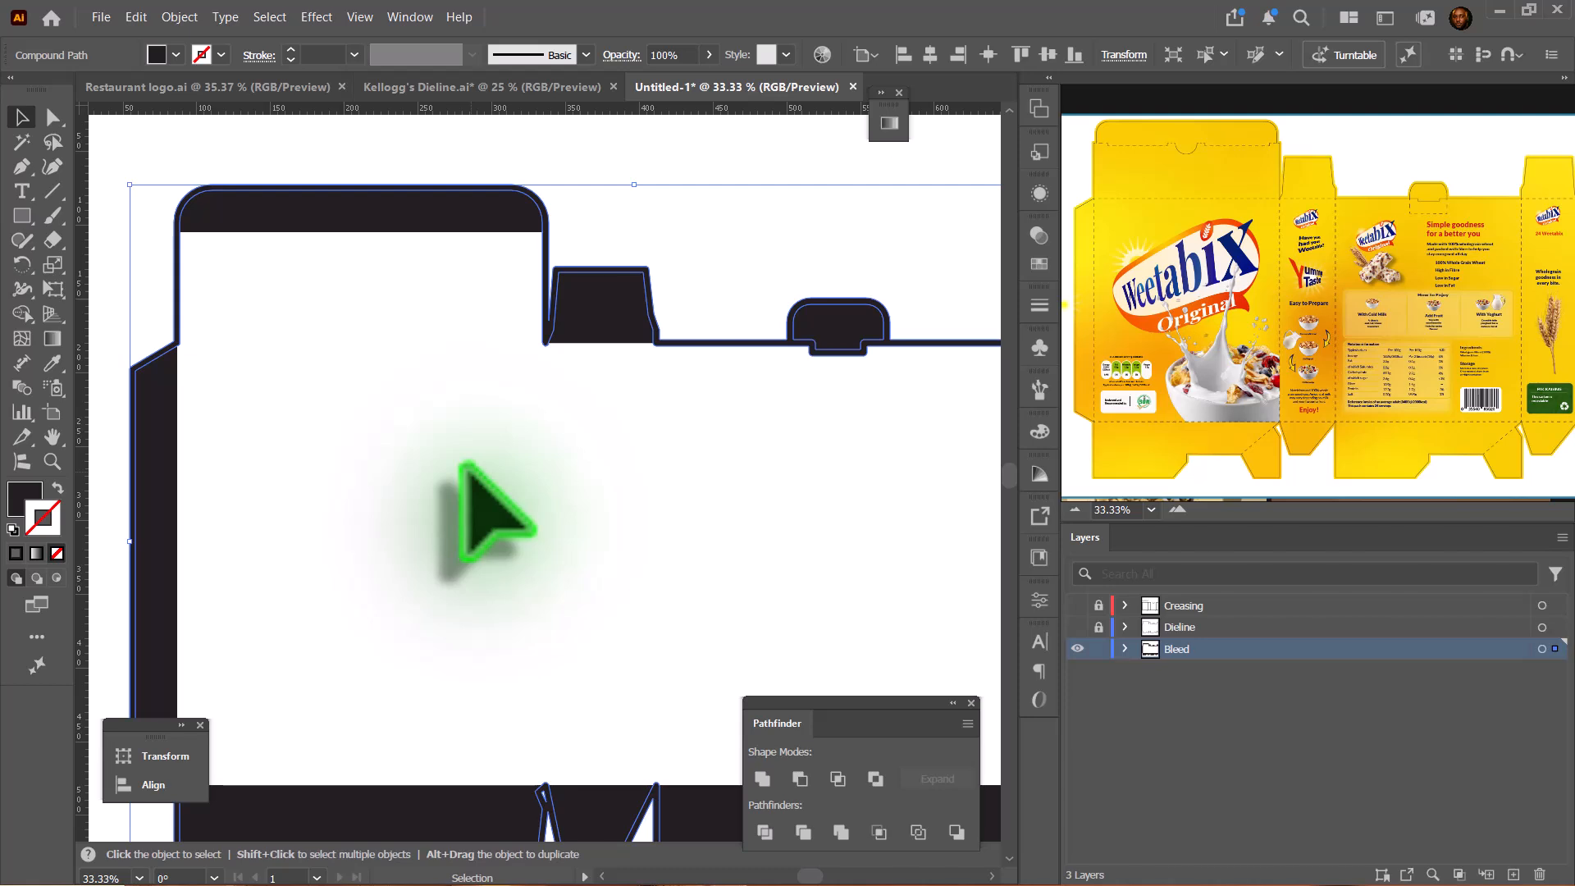
{"action": "key", "text": "ctrl+minus"}
{"action": "key", "text": "ctrl+minus"}
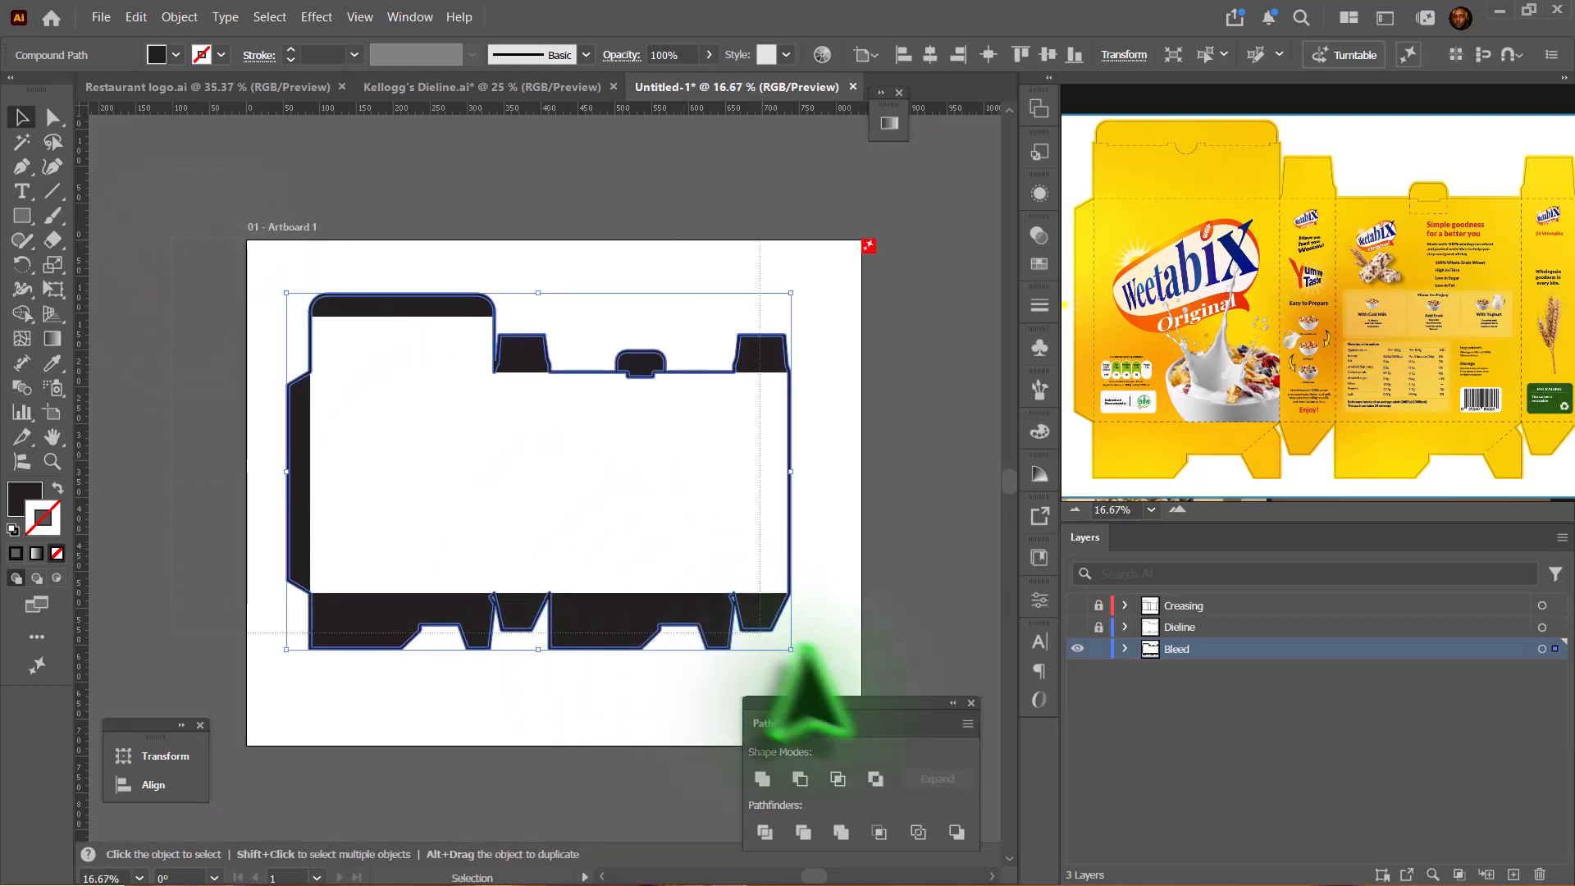
{"action": "left_click_drag", "start_coordinate": [806, 649], "coordinate": [830, 666]}
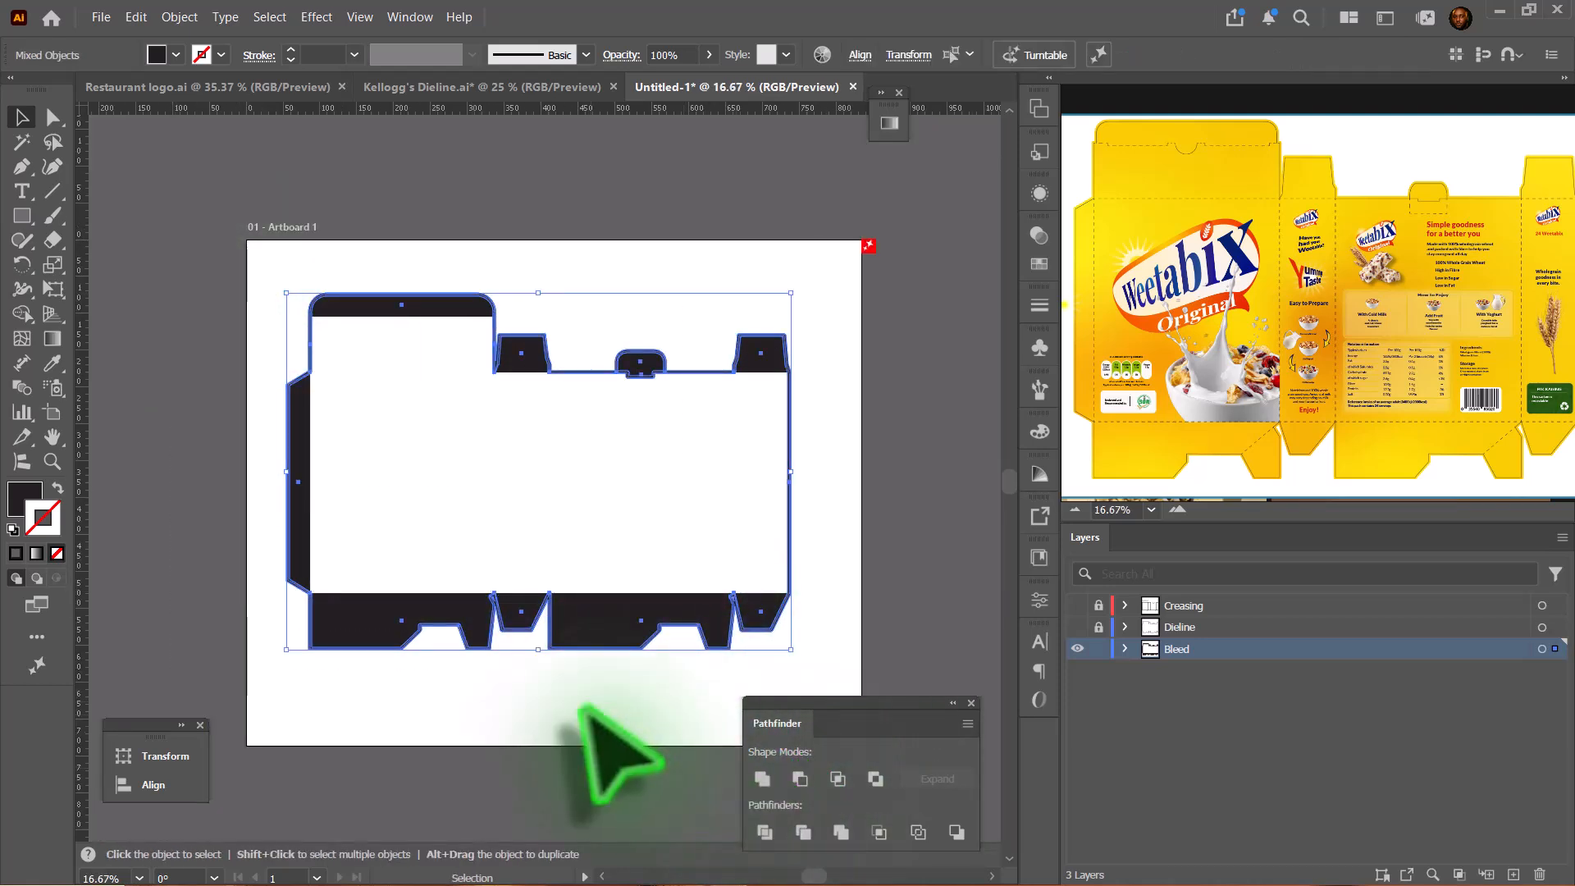
{"action": "right_click", "coordinate": [597, 624]}
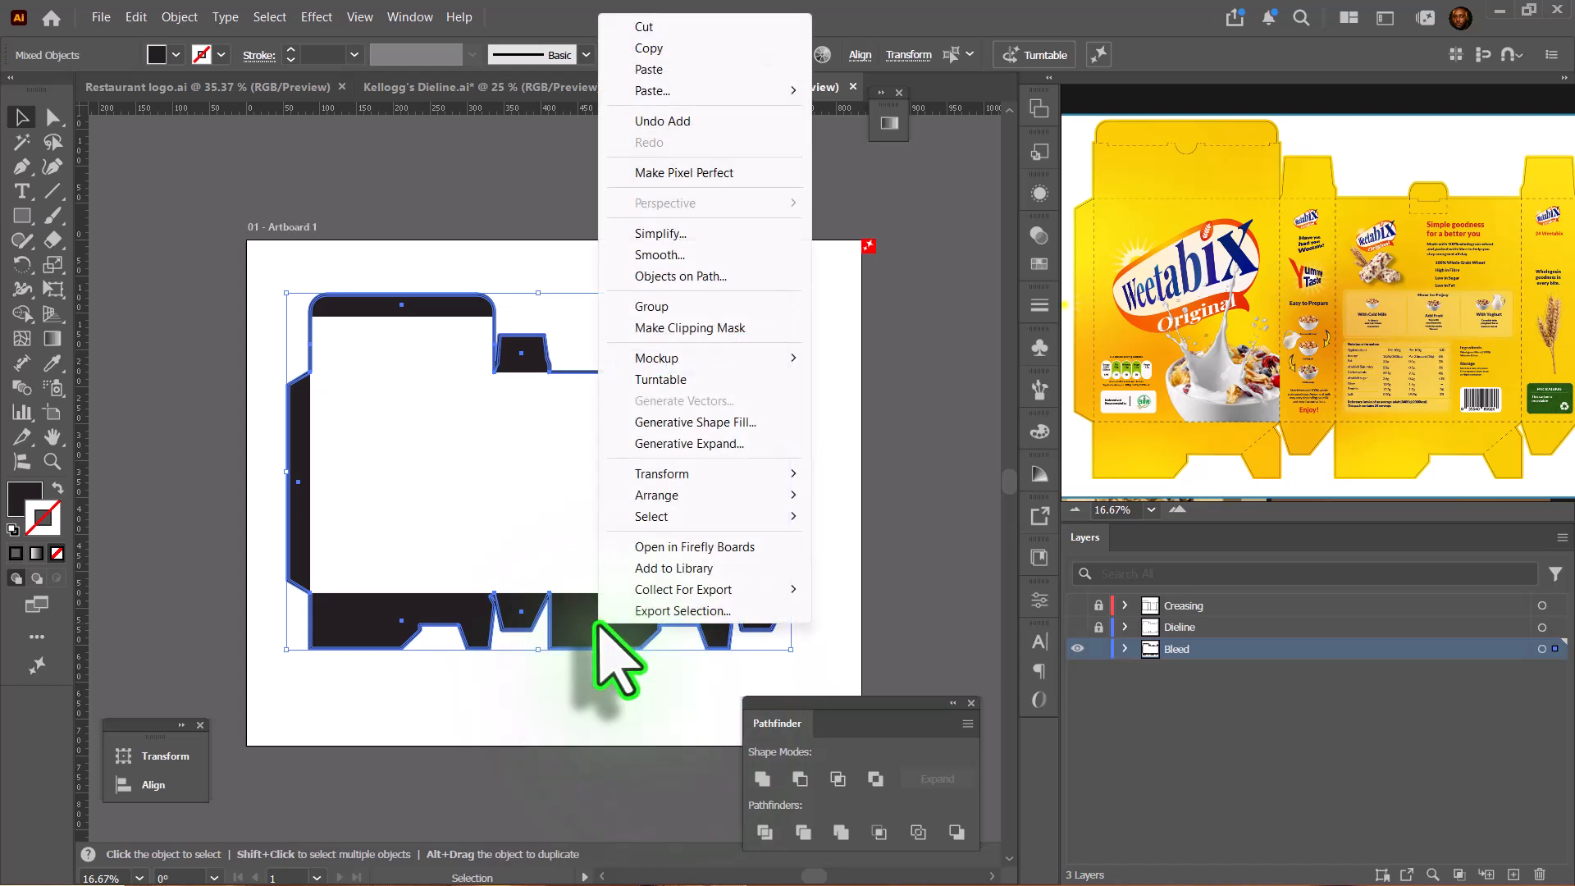
{"action": "left_click", "coordinate": [470, 660]}
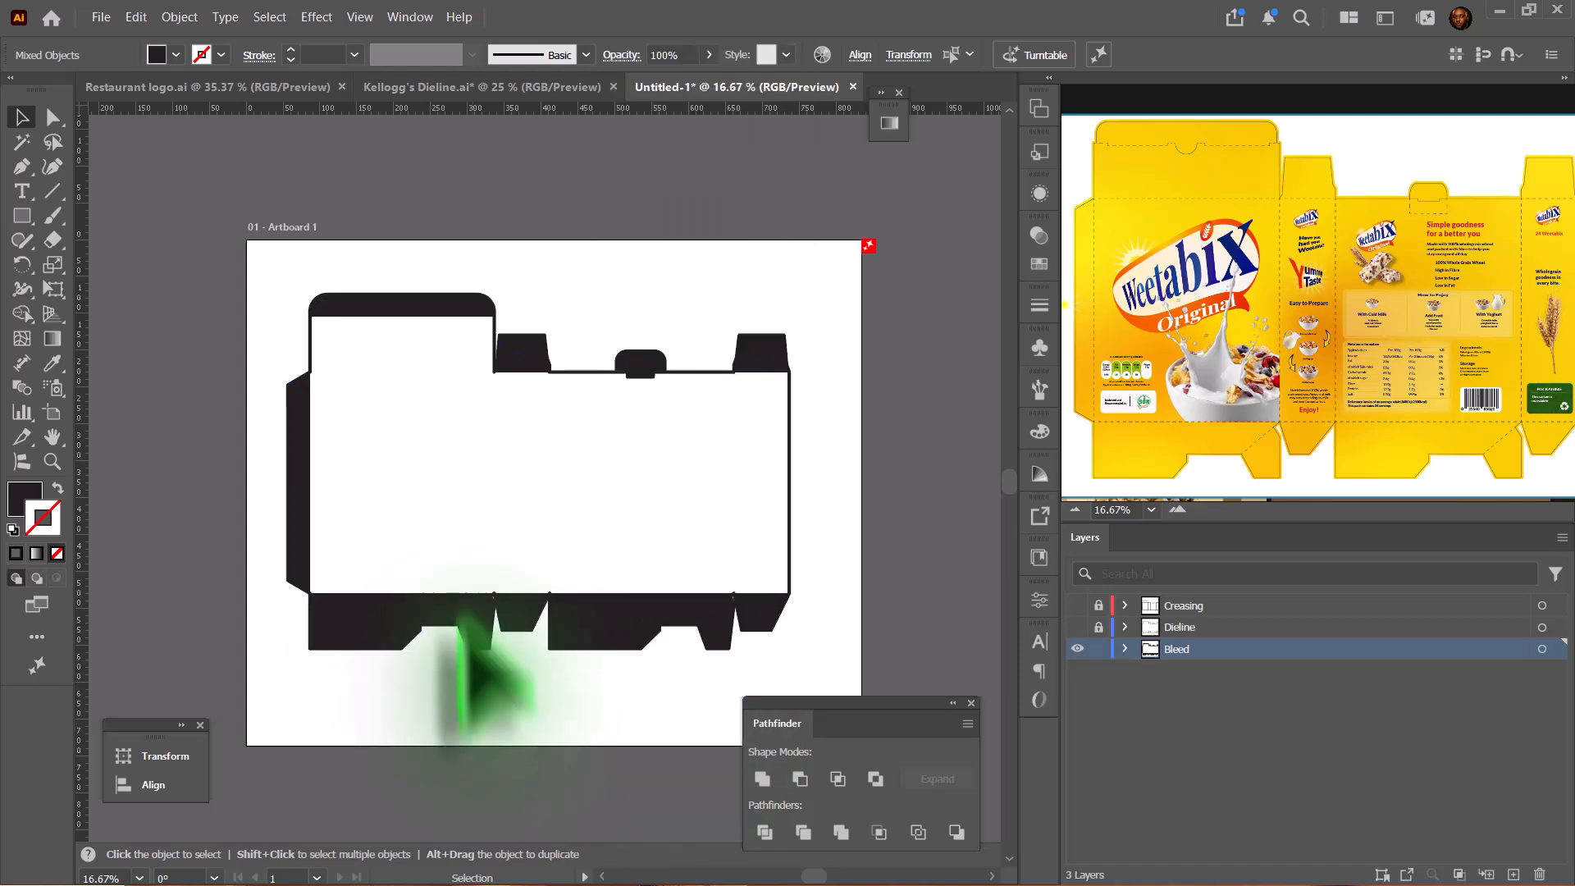
Unite all the Bleed paths with the Pathfinder and release the united compound path
{"action": "left_click", "coordinate": [480, 627]}
{"action": "left_click_drag", "start_coordinate": [248, 261], "coordinate": [843, 624]}
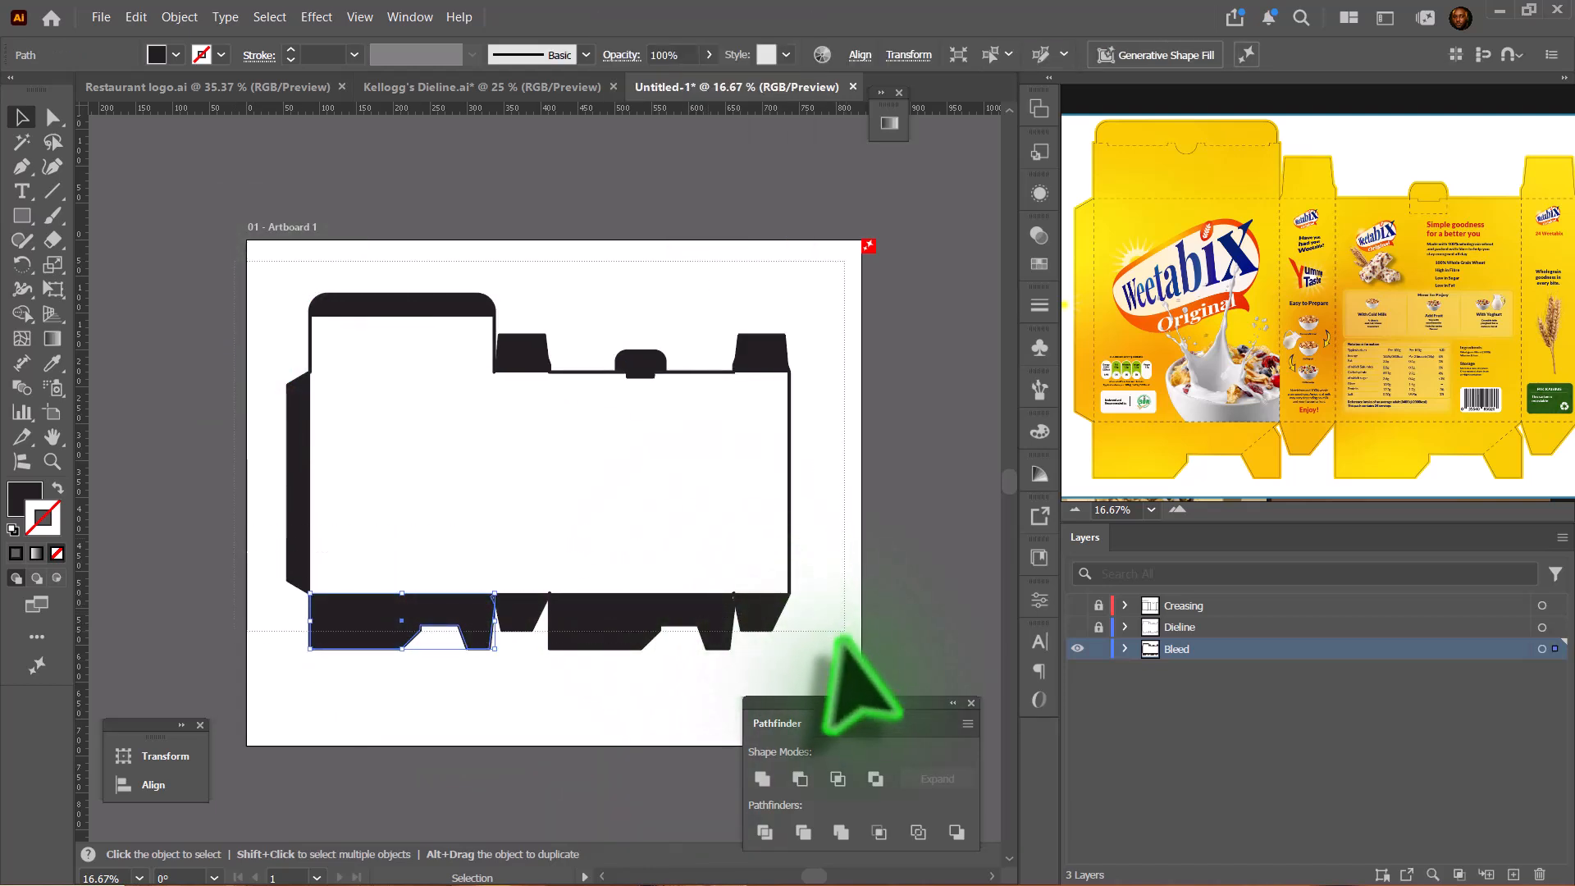
{"action": "left_click", "coordinate": [762, 778]}
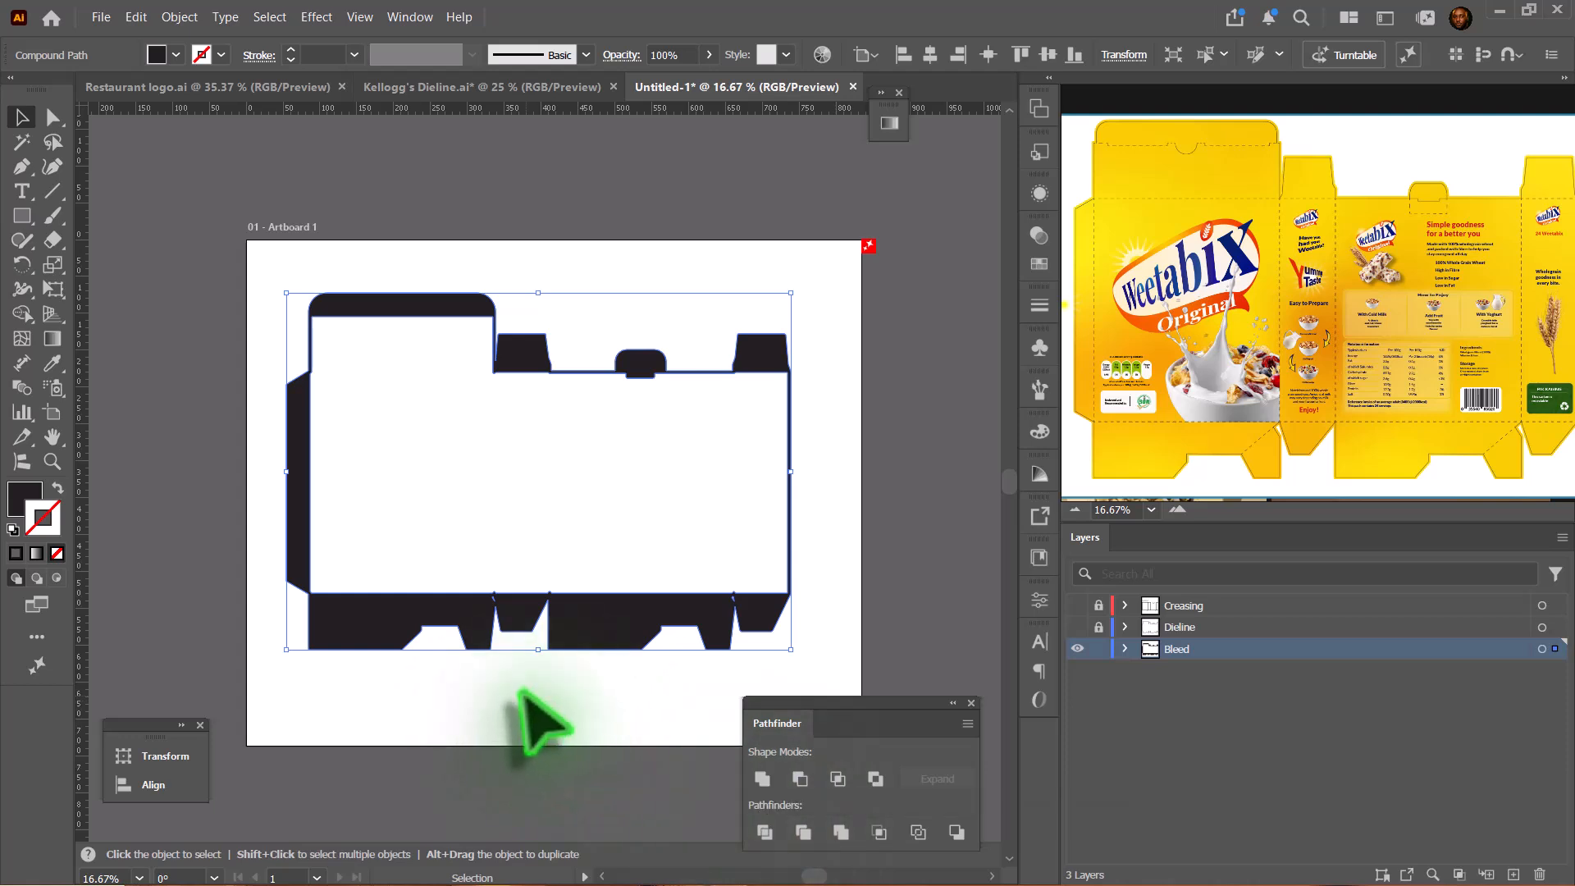
{"action": "right_click", "coordinate": [563, 615]}
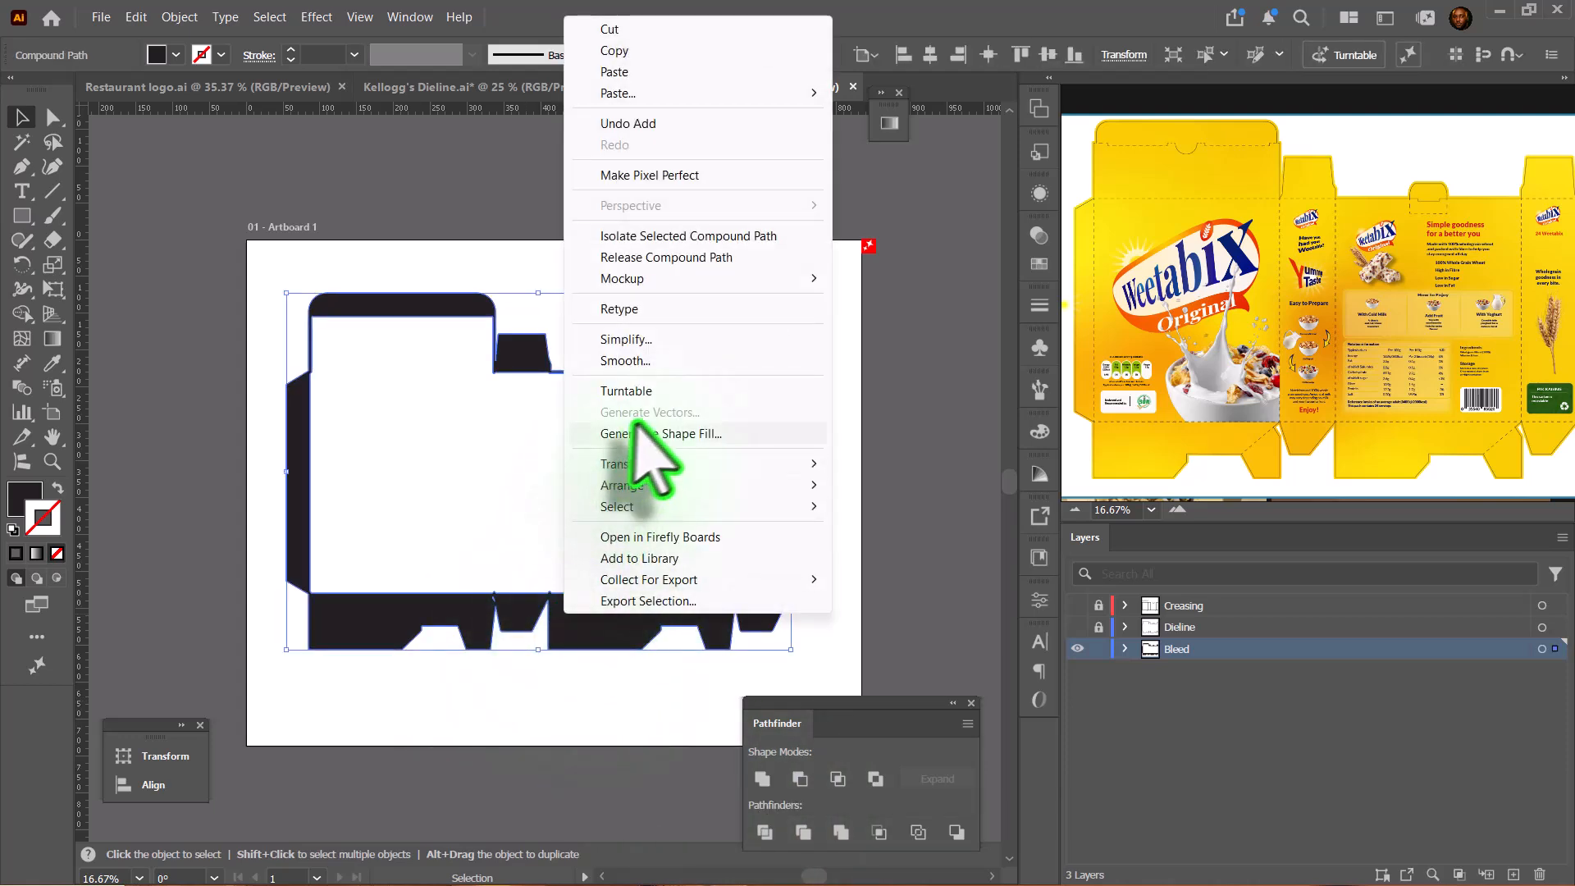
{"action": "left_click", "coordinate": [652, 256]}
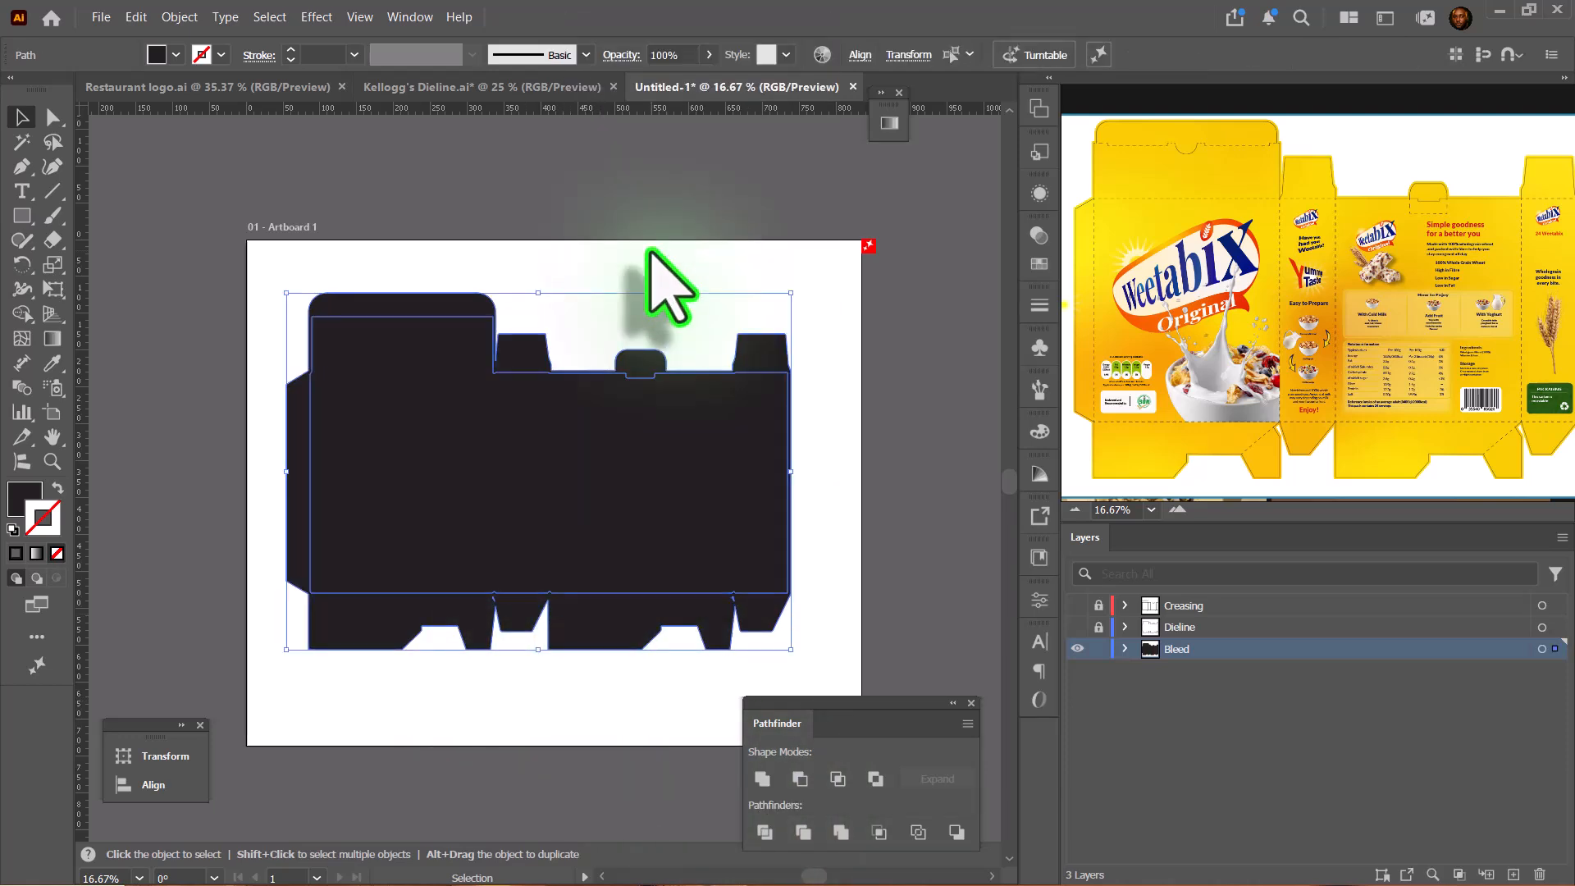
Select all the released Bleed shapes and unite them into one solid silhouette of the box
{"action": "left_click", "coordinate": [824, 336]}
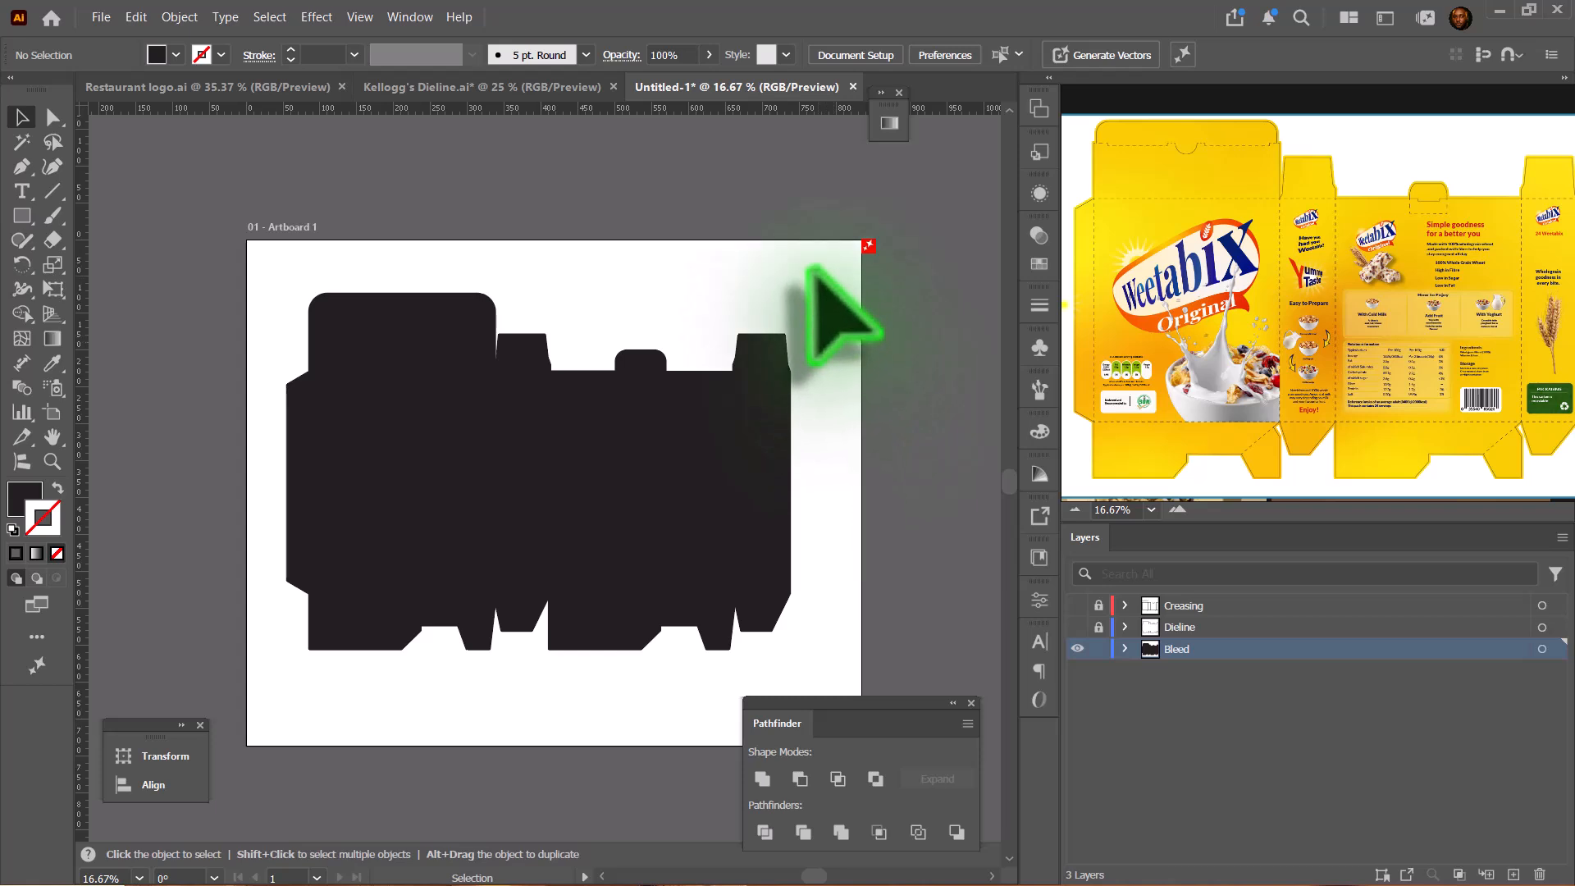
{"action": "left_click_drag", "start_coordinate": [820, 273], "coordinate": [246, 664]}
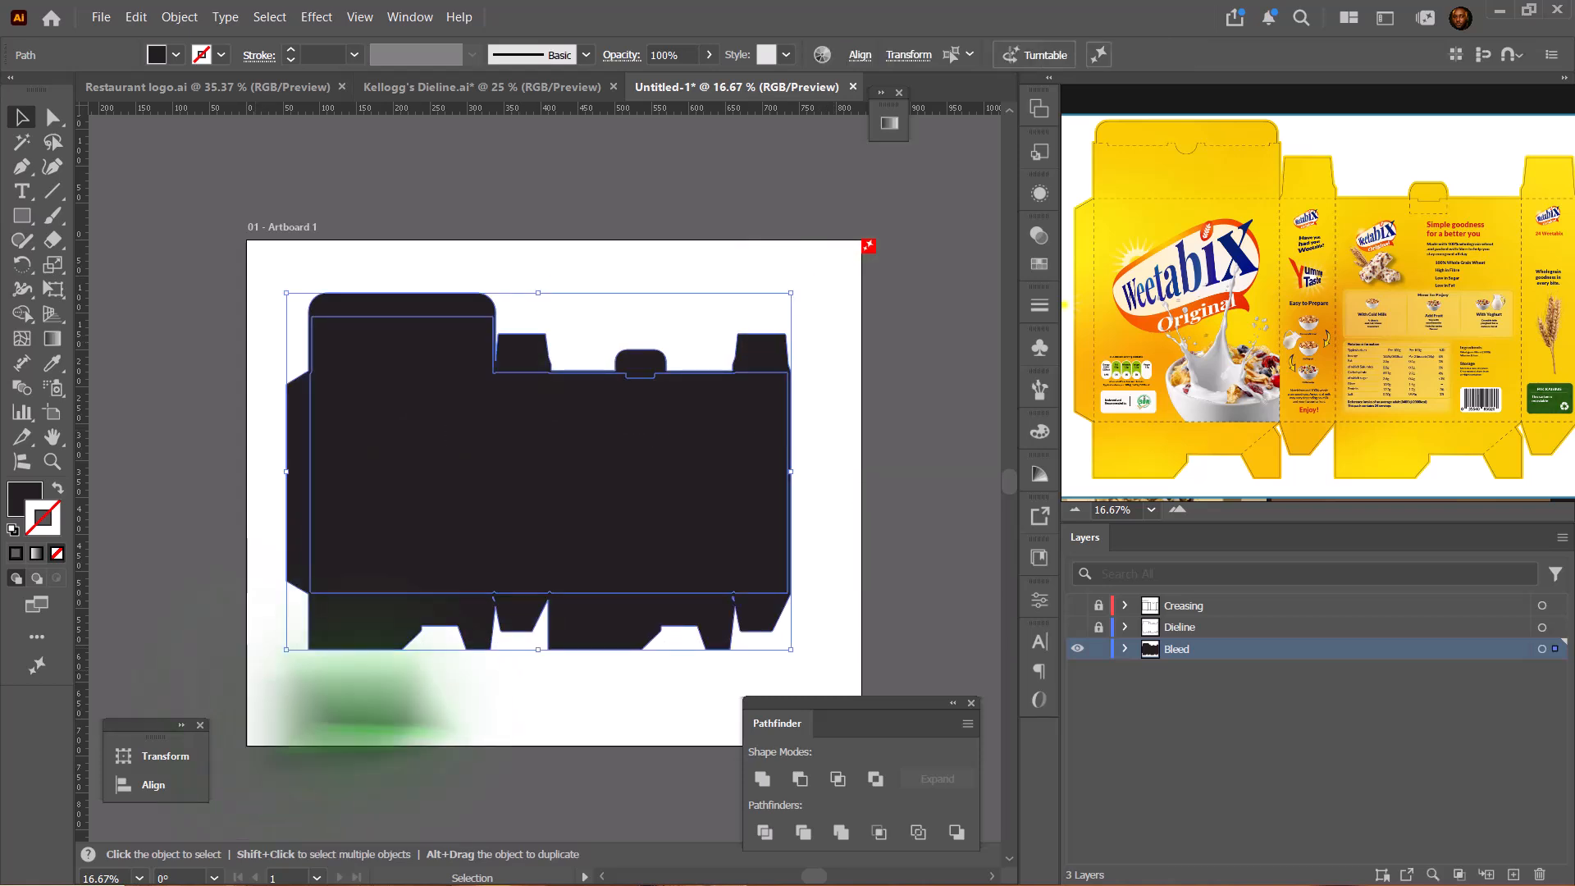
{"action": "left_click", "coordinate": [762, 779]}
{"action": "left_click", "coordinate": [911, 439]}
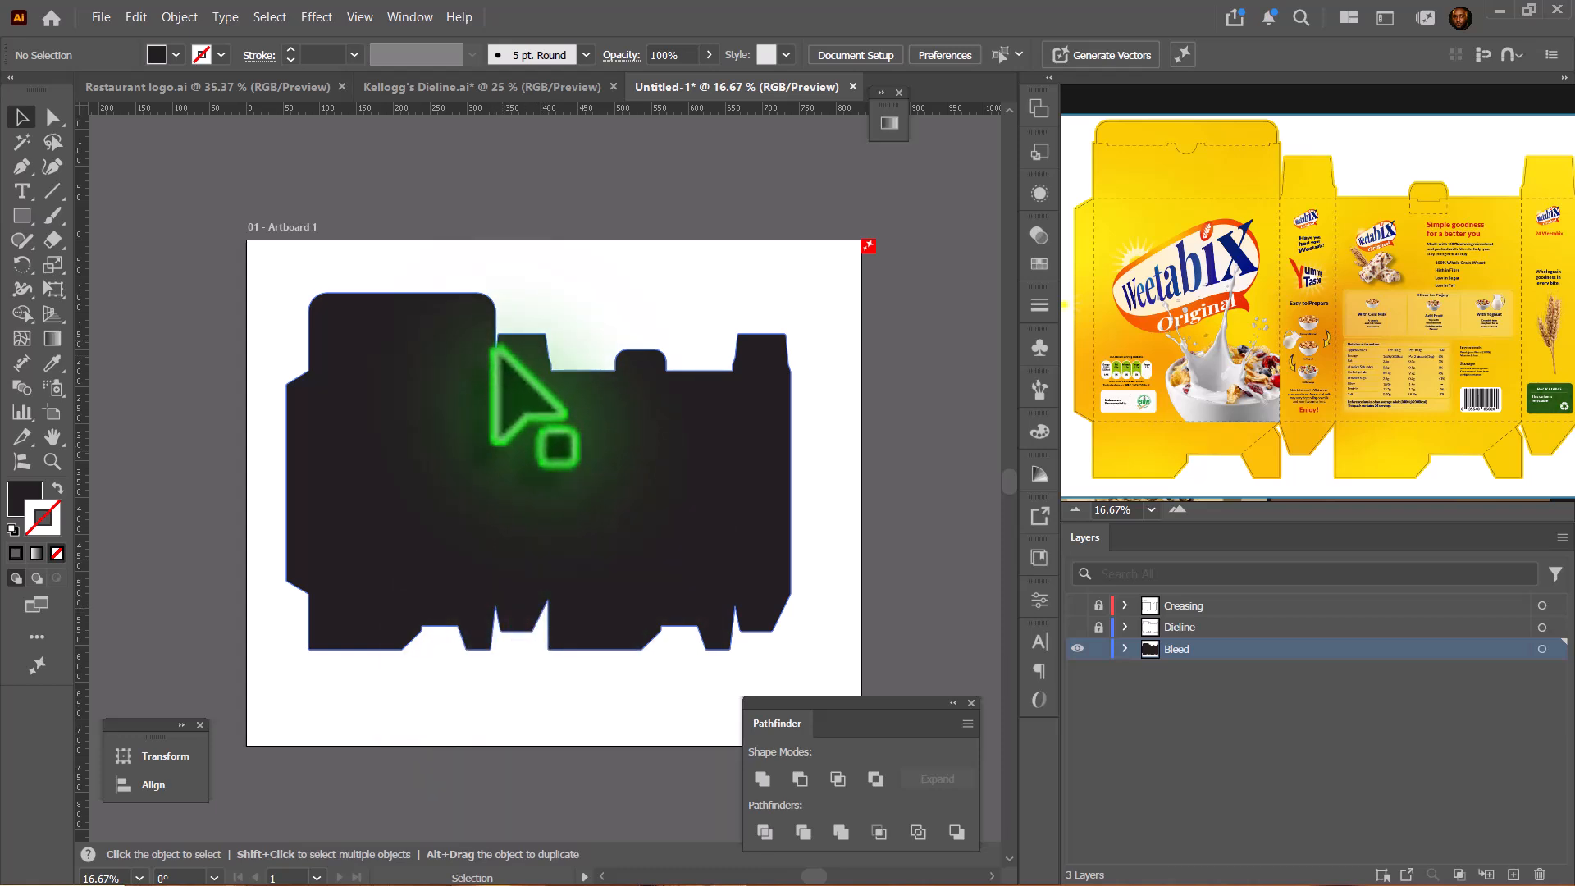
Fill the united bleed silhouette with light grey c1c1c1 and show the Dieline layer over it
{"action": "double_click", "coordinate": [25, 499]}
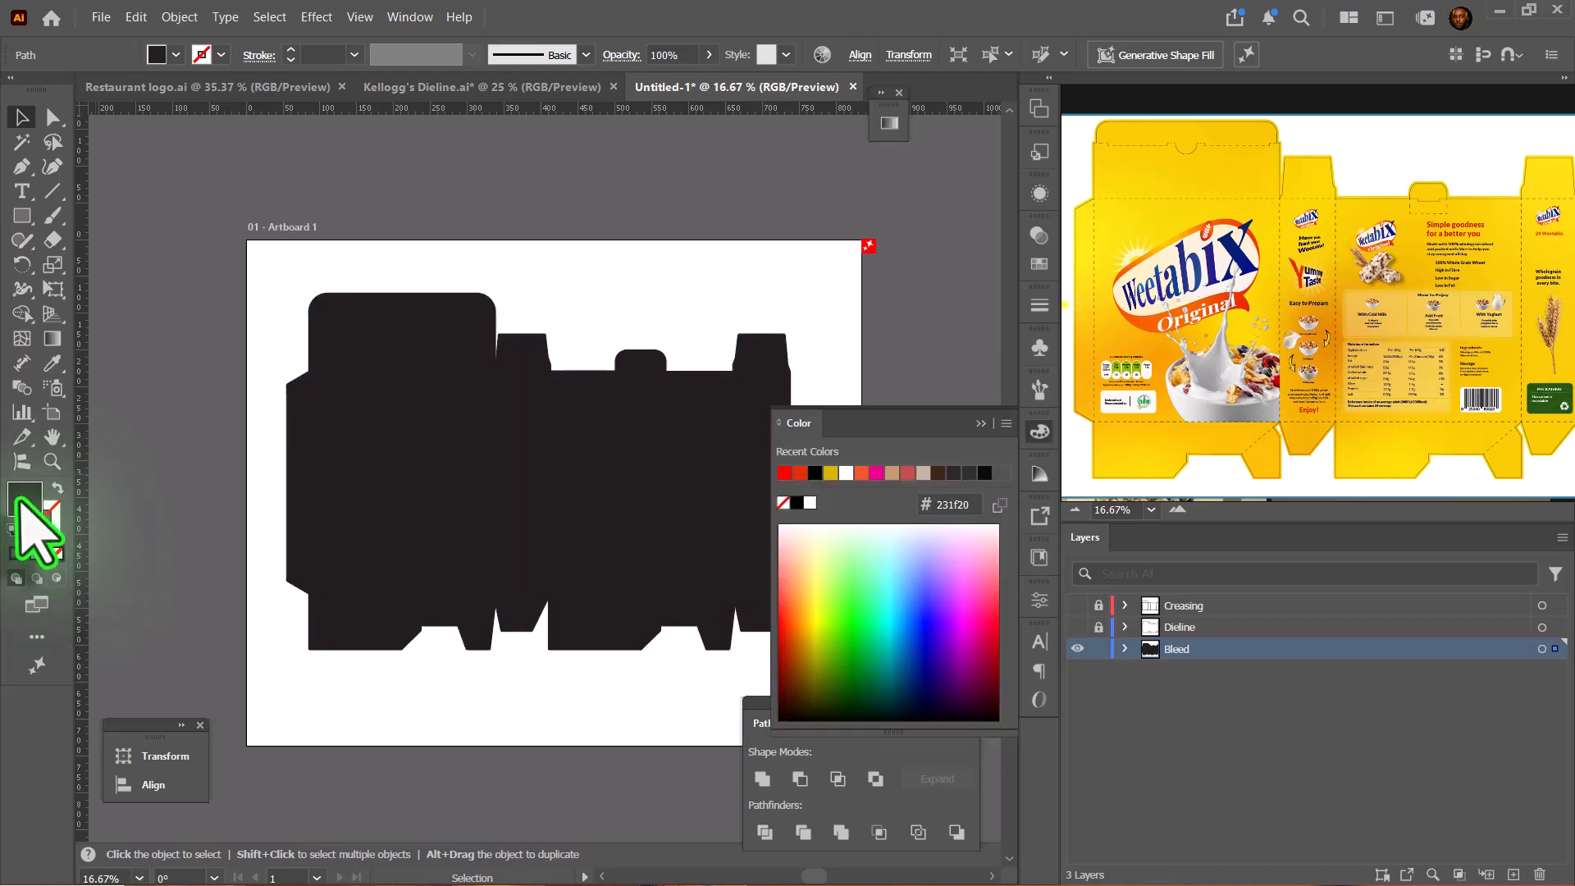
{"action": "left_click_drag", "start_coordinate": [619, 645], "coordinate": [574, 626]}
{"action": "left_click", "coordinate": [1078, 566]}
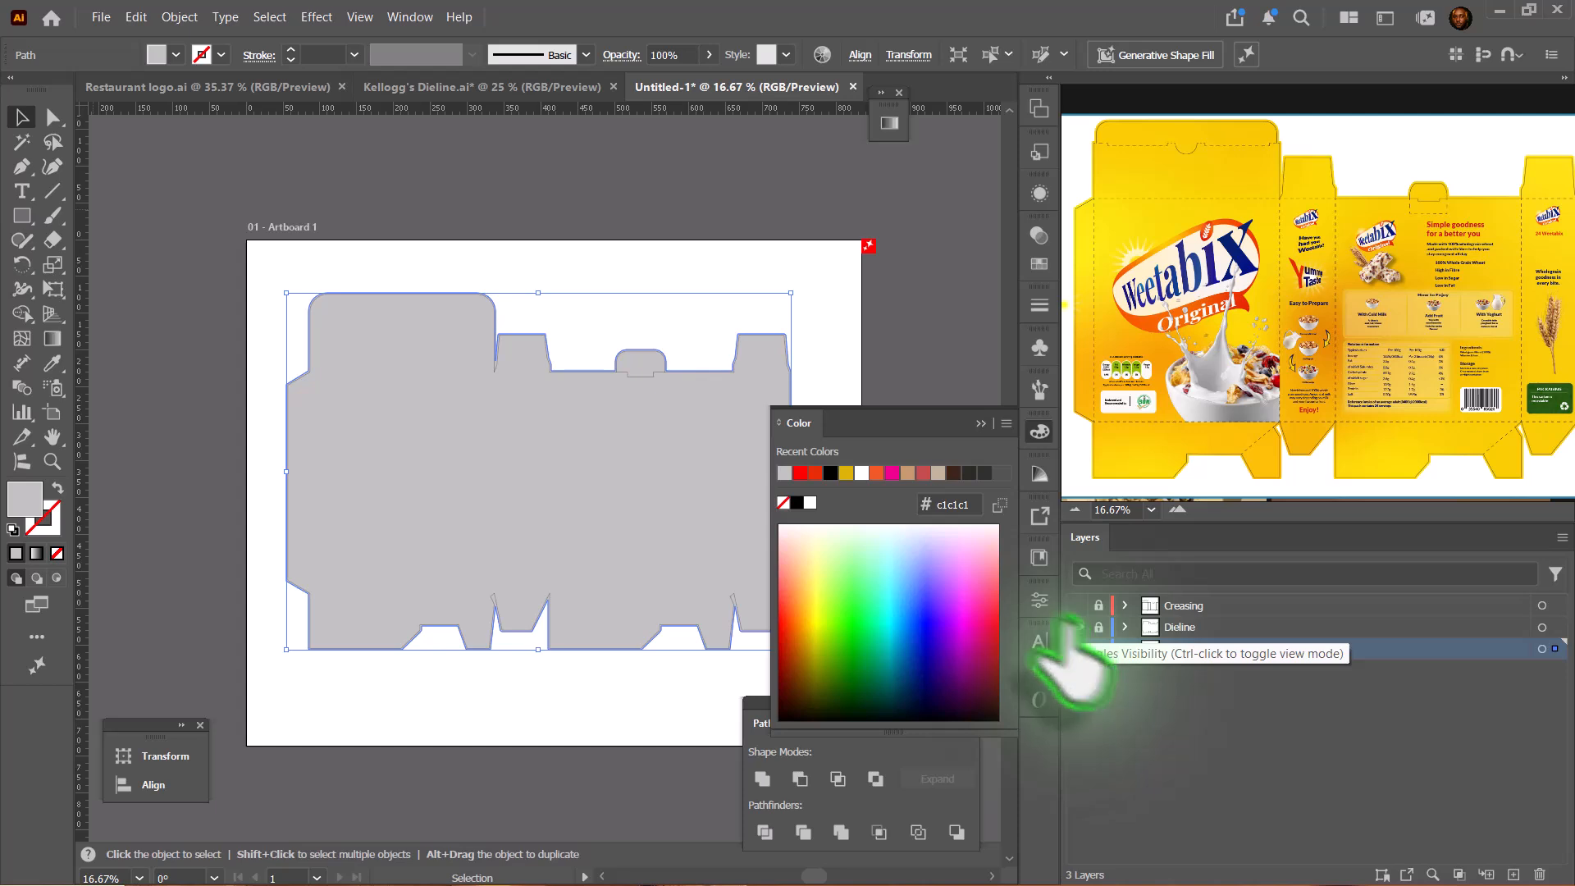
Check the bleed margin around the cut outline along the top and bottom flaps, and show the Creasing layer
{"action": "left_click", "coordinate": [703, 228]}
{"action": "key", "text": "ctrl+equal"}
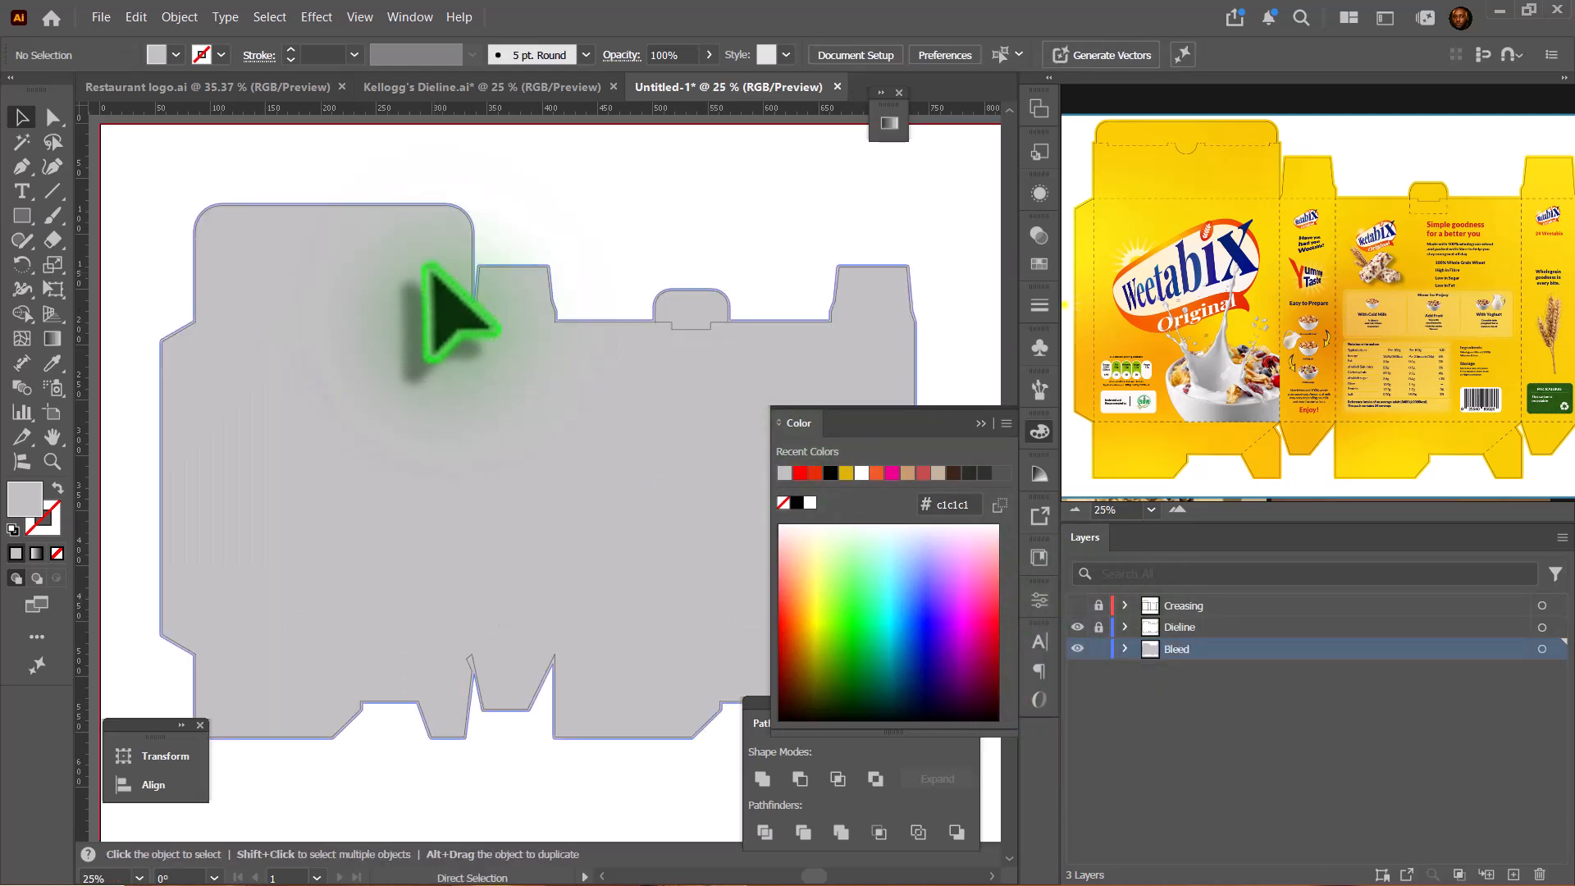
{"action": "key", "text": "ctrl+equal"}
{"action": "left_click_drag", "start_coordinate": [467, 274], "coordinate": [755, 239]}
{"action": "left_click_drag", "start_coordinate": [598, 520], "coordinate": [574, 366]}
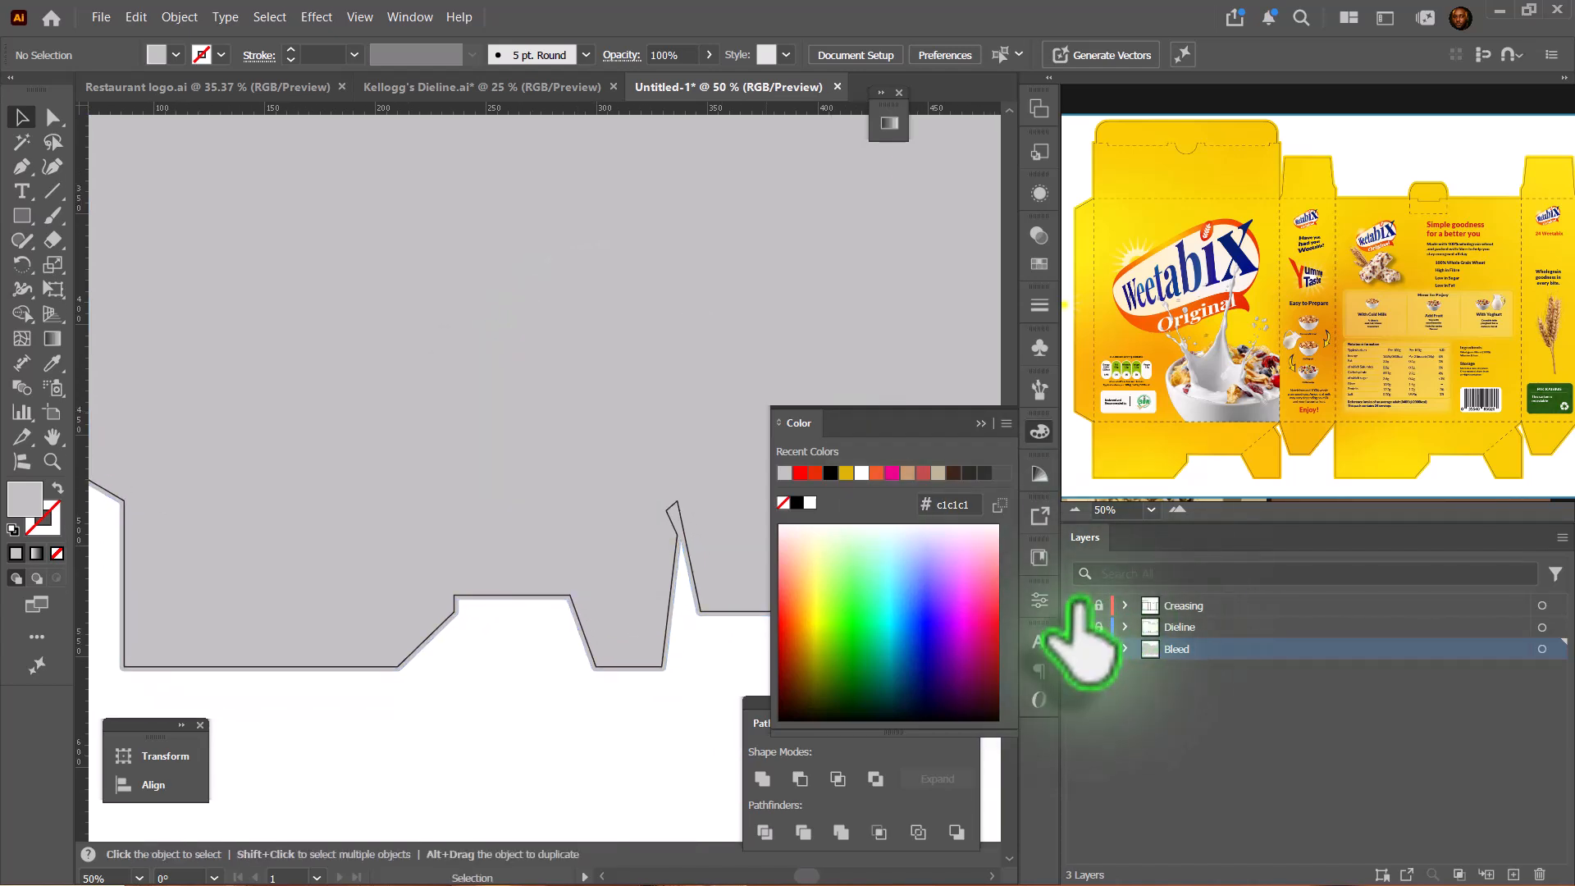
{"action": "left_click_drag", "start_coordinate": [645, 450], "coordinate": [568, 661]}
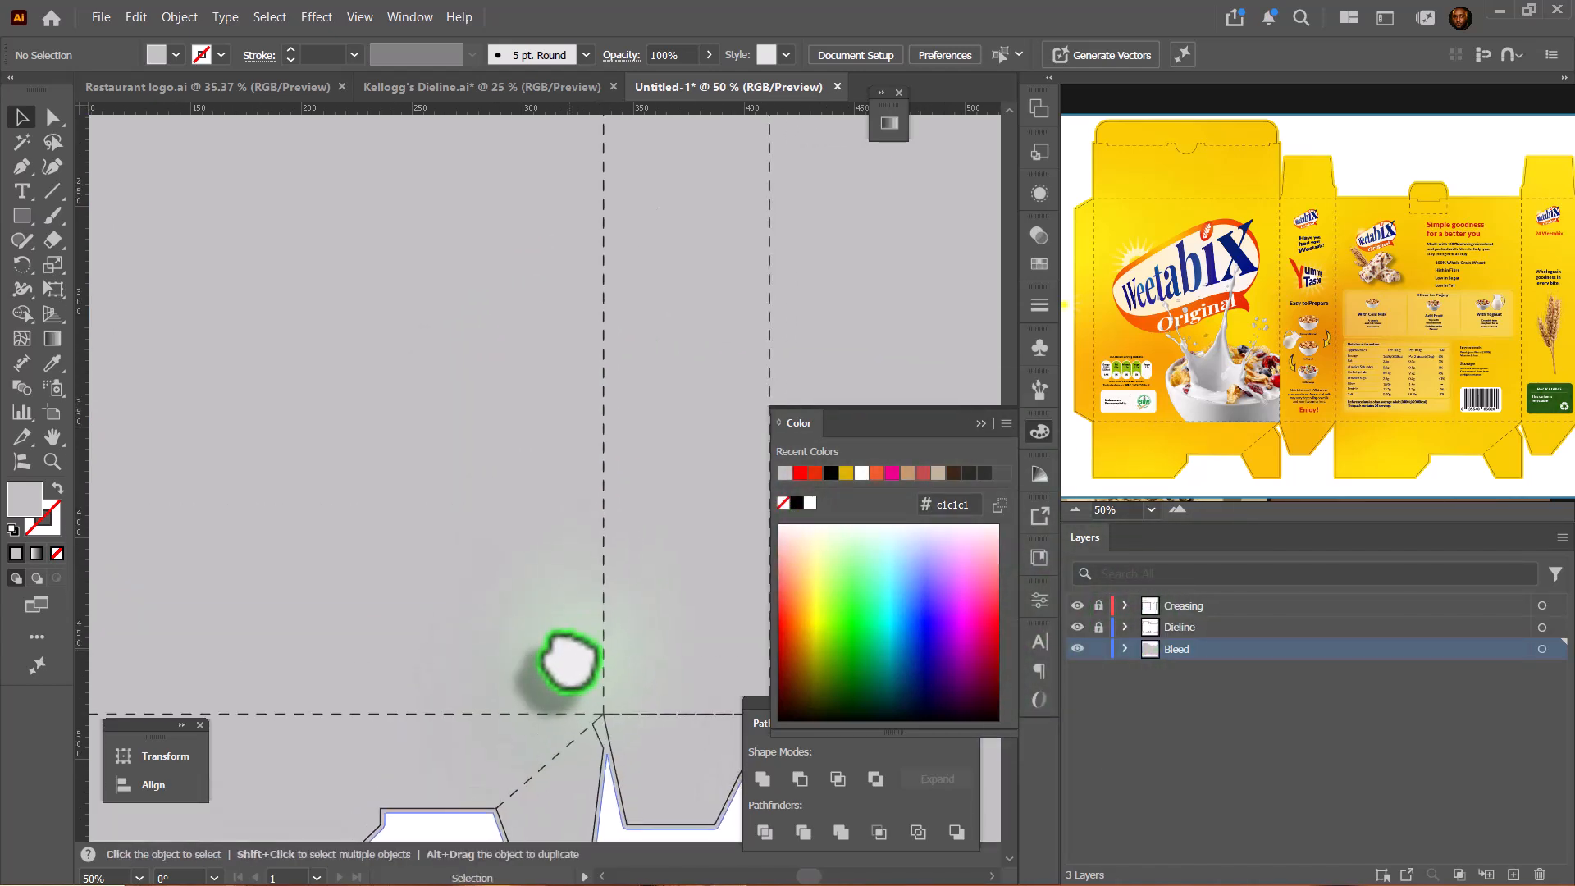
{"action": "key", "text": "ctrl+minus"}
{"action": "key", "text": "ctrl+minus"}
{"action": "key", "text": "ctrl+minus"}
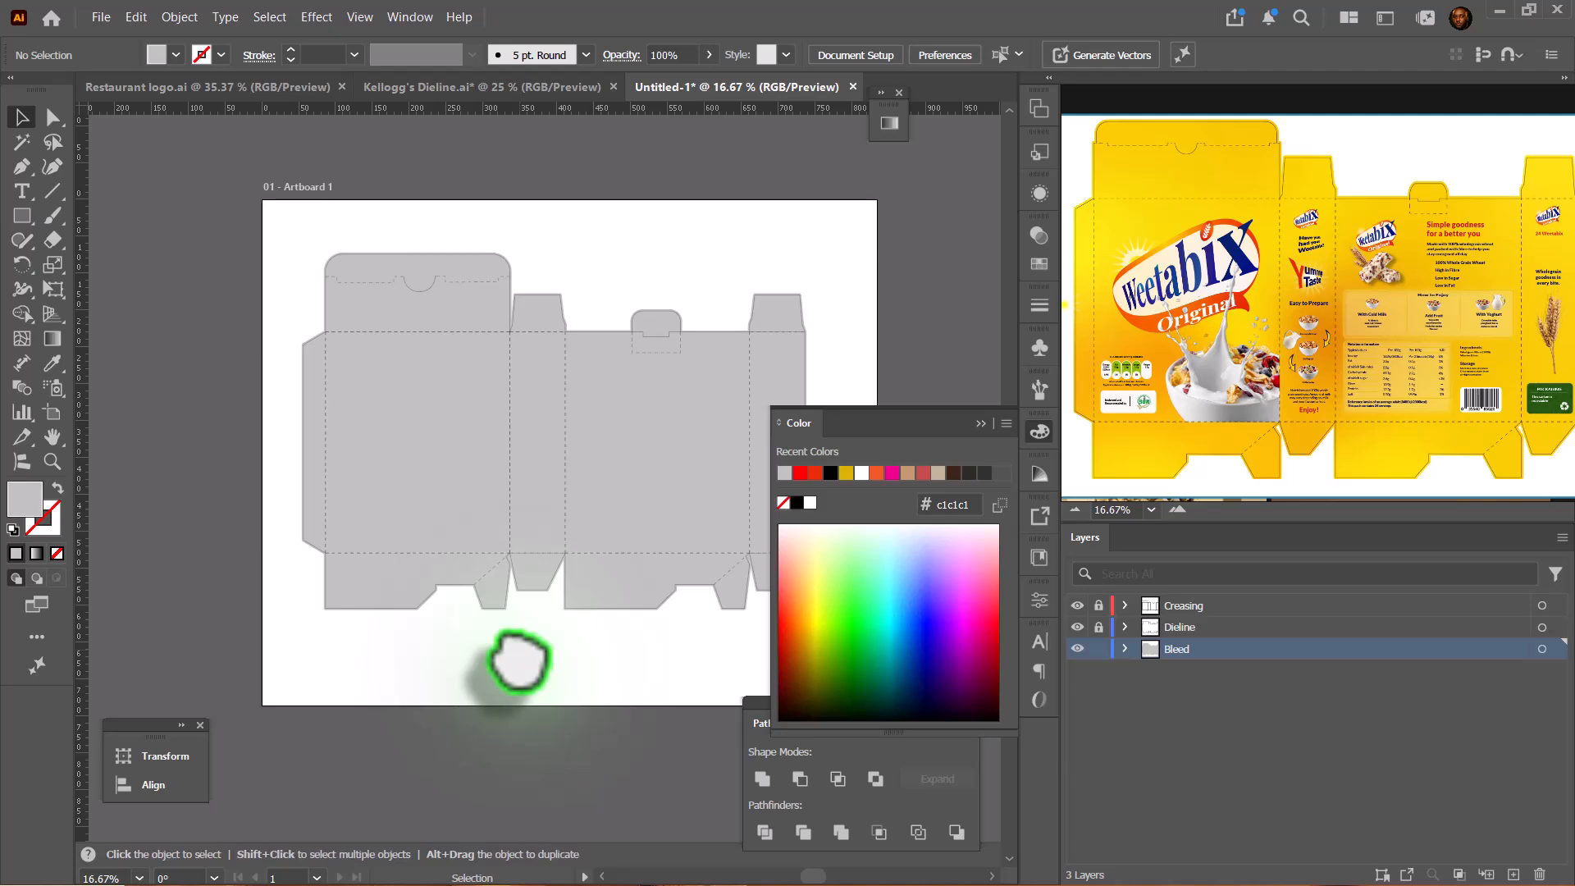